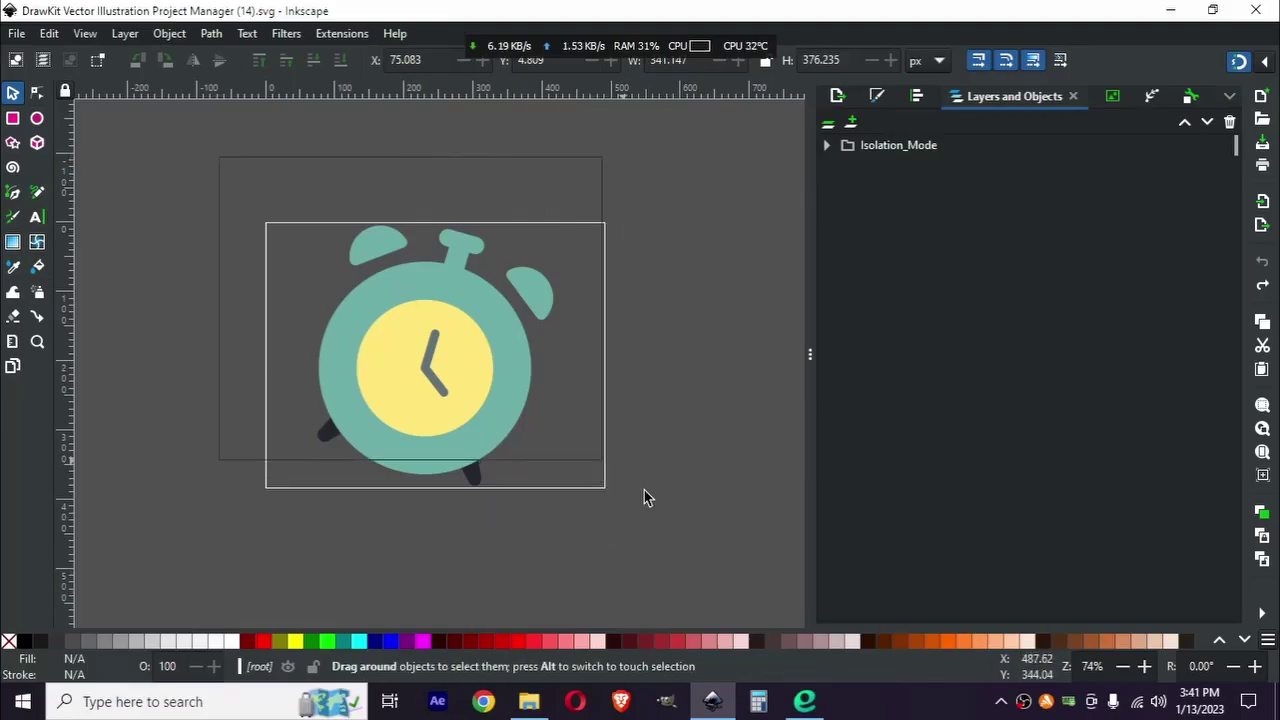
Step: Ungroup the alarm clock illustration into its separate shapes and select all of them
middle_click(1131, 246)
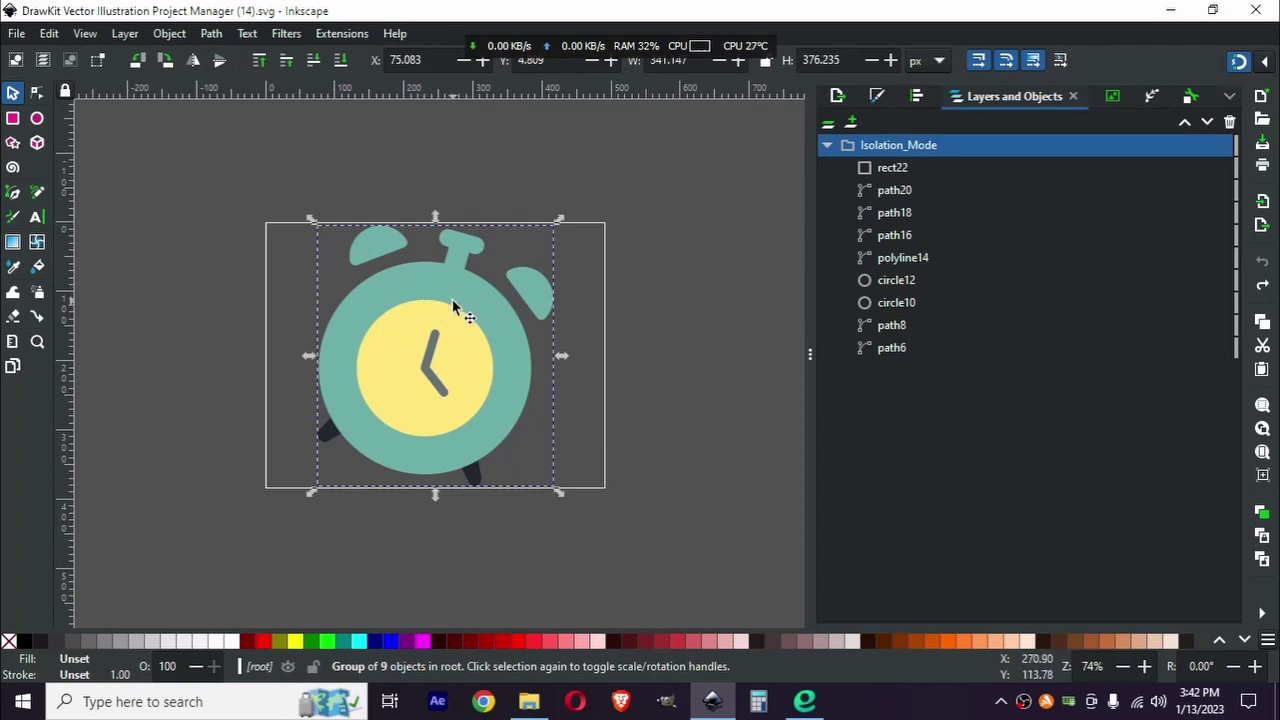
key("ctrl+shift+g")
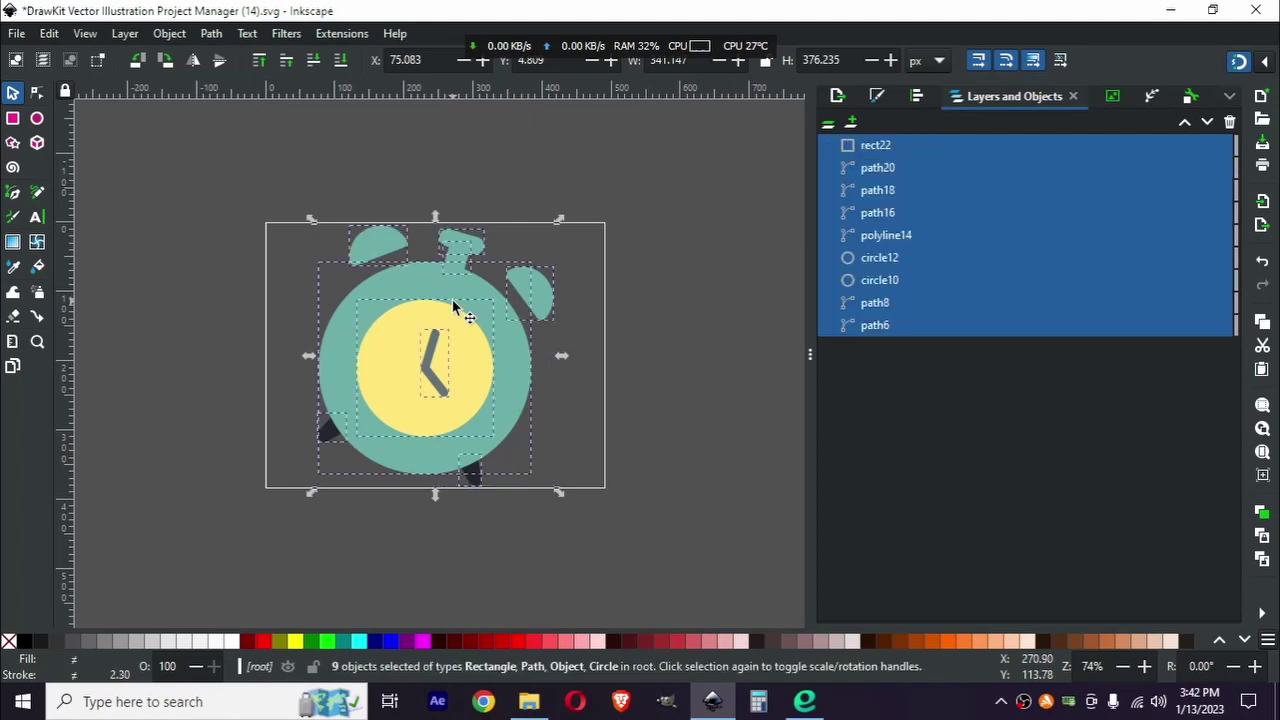
key("Escape")
left_click_drag(208, 140, 678, 568)
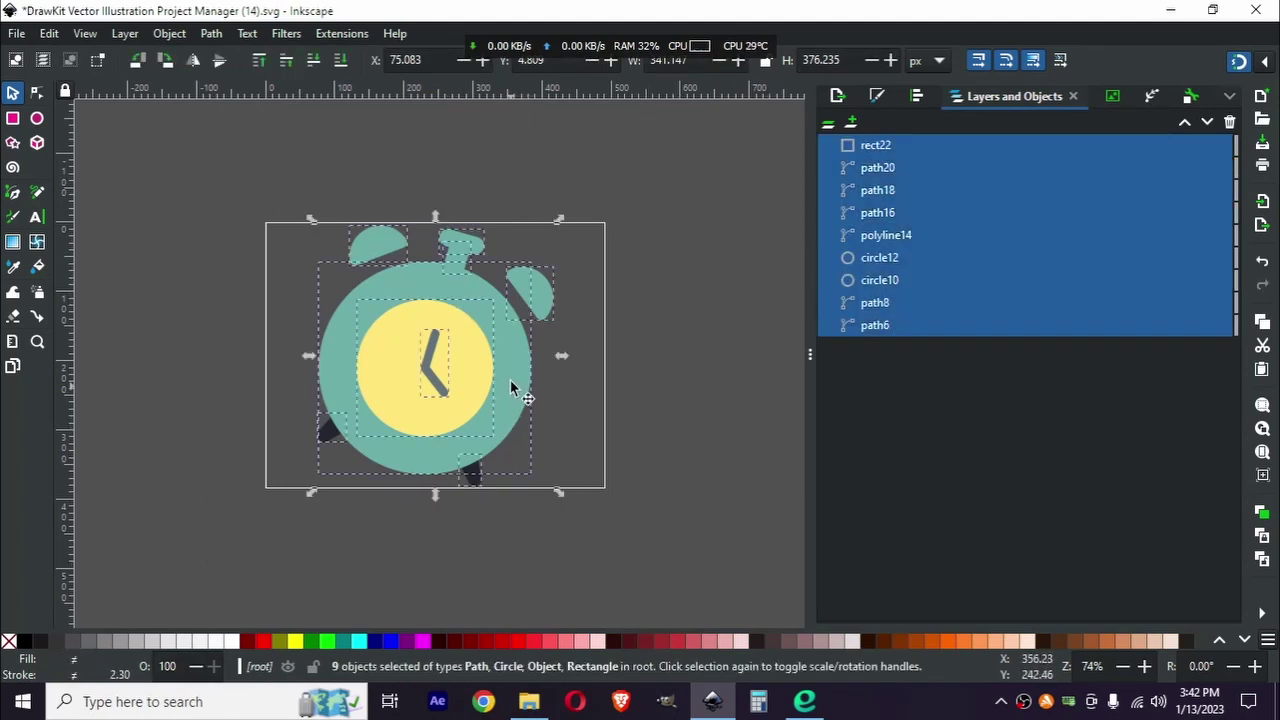
left_click_drag(245, 123, 665, 525)
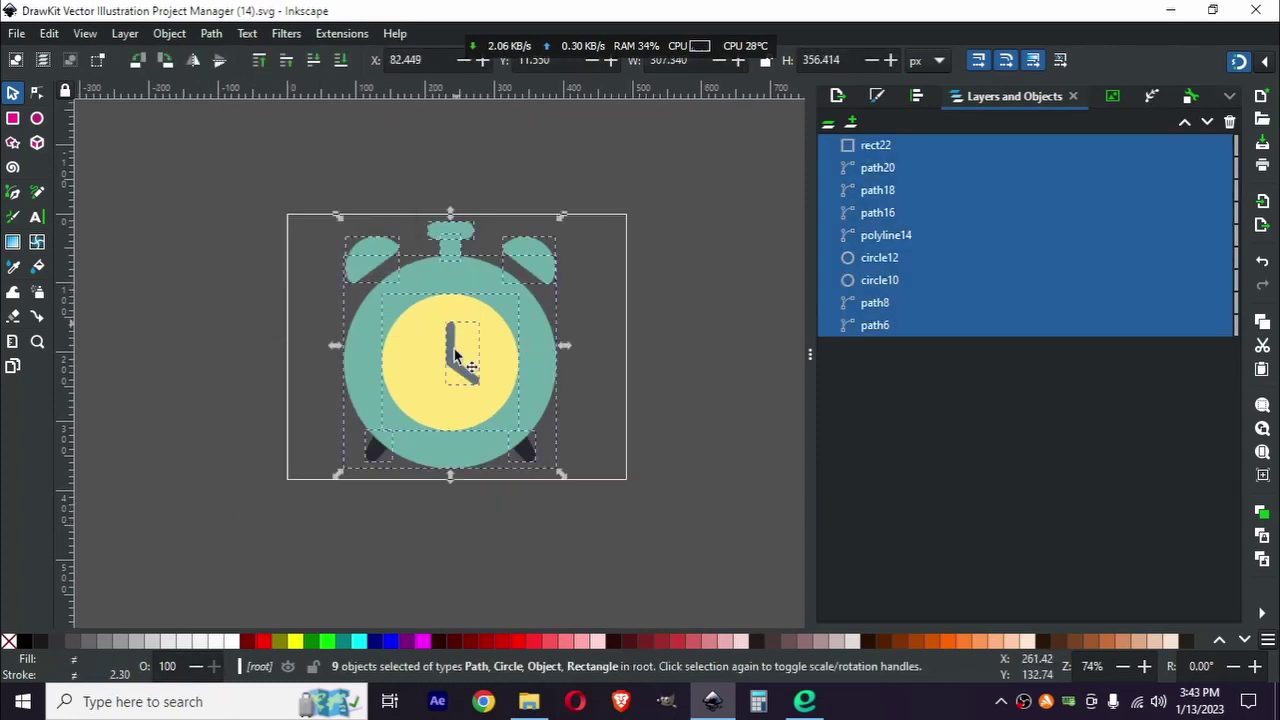
Step: Convert circle12, circle10 and rect22 to paths with Object to Path and save the SVG file
left_click(868, 262)
left_click(897, 282, "shift")
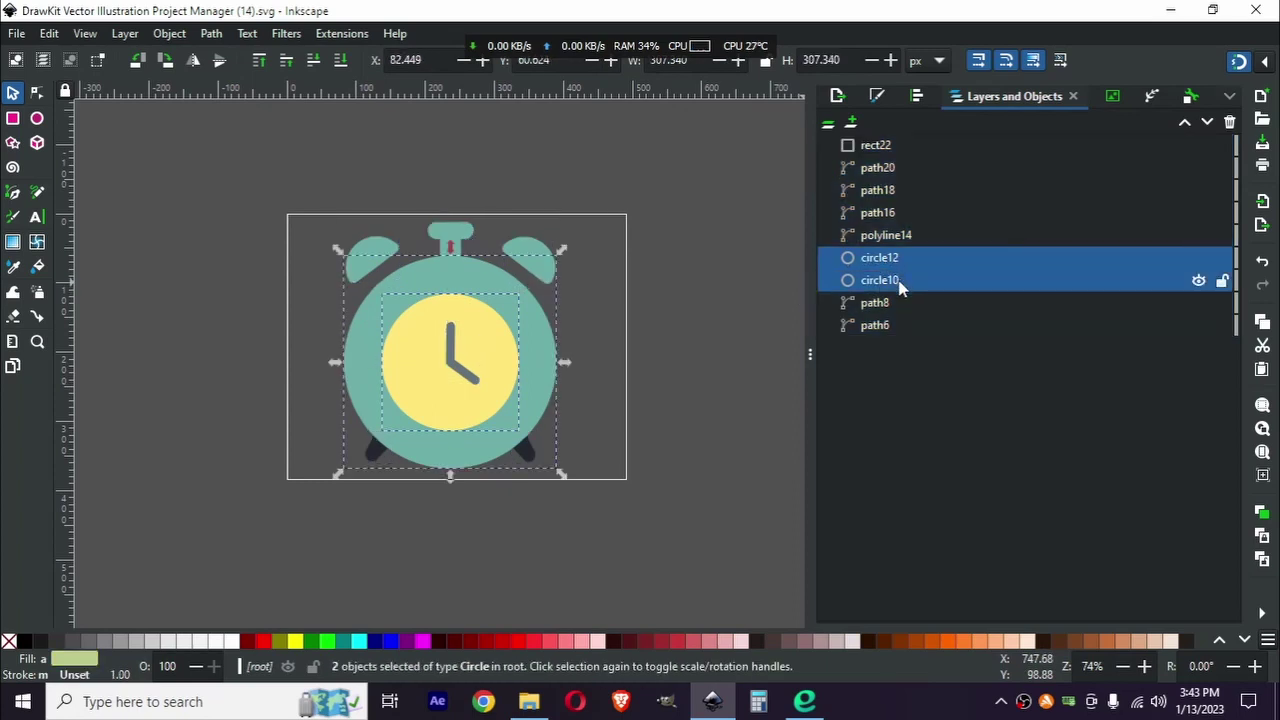
left_click(880, 146, "ctrl")
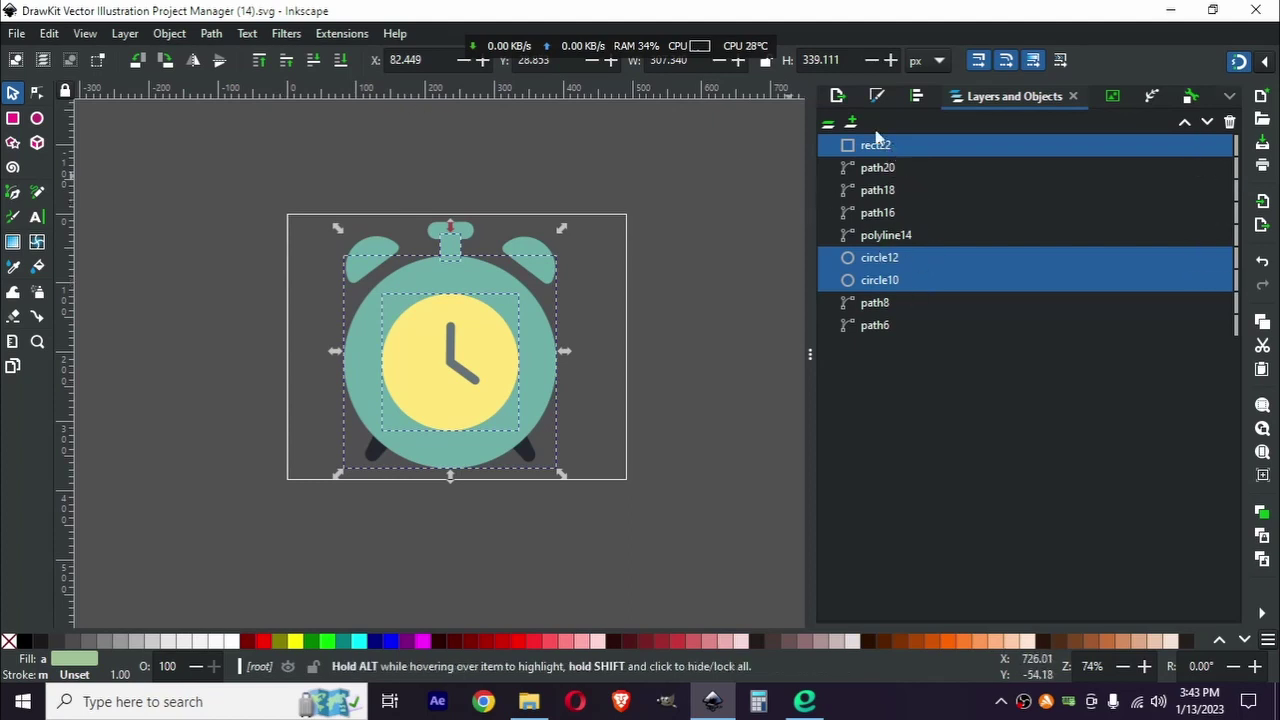
left_click(211, 33)
left_click(245, 54)
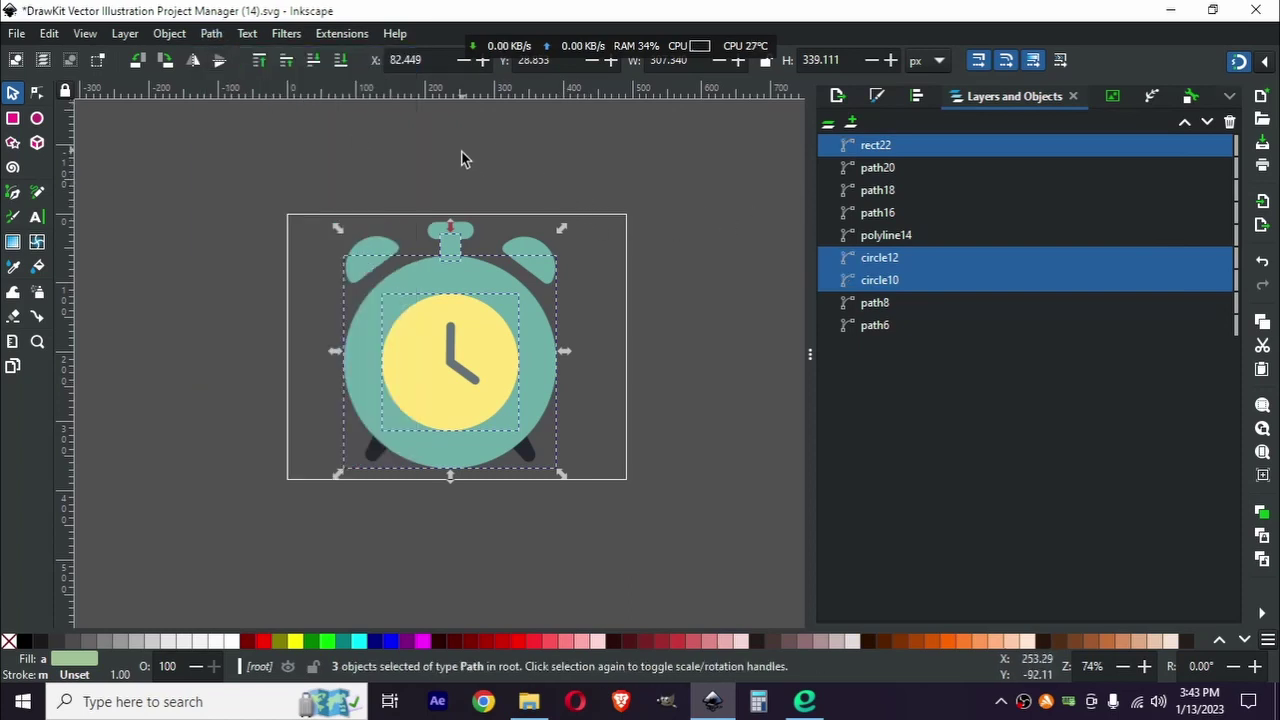
key("Escape")
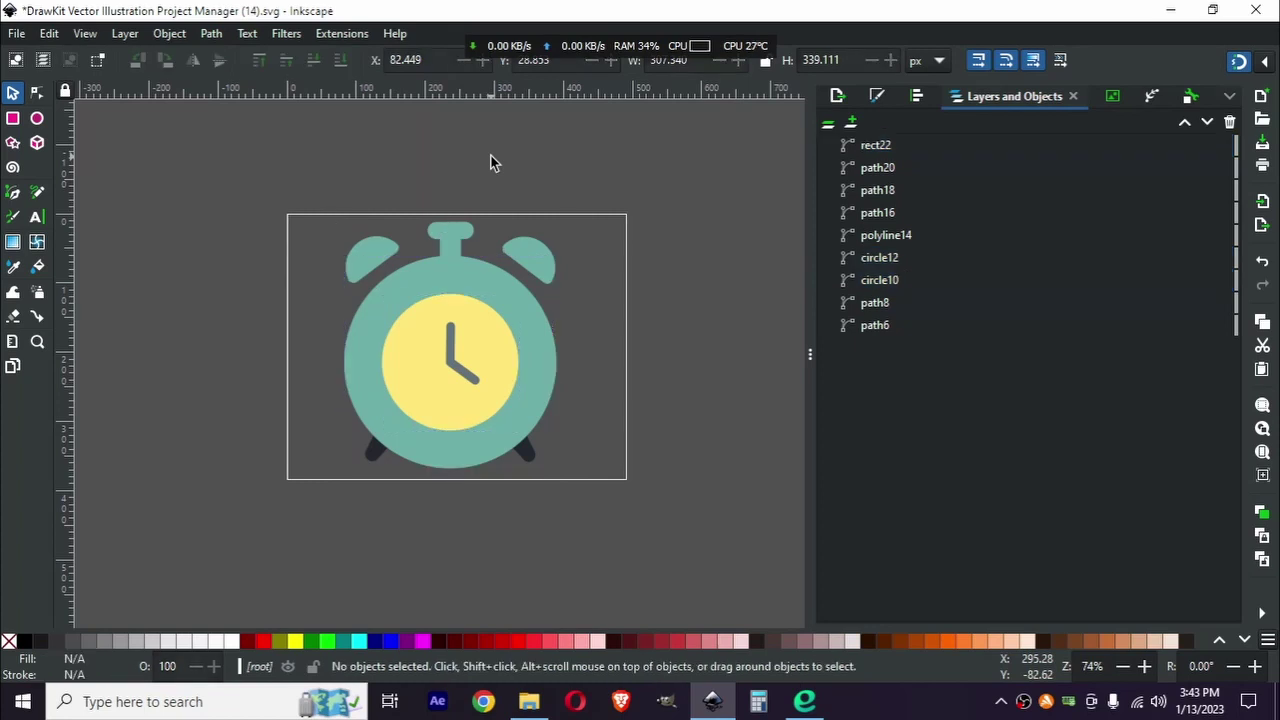
key("ctrl+s")
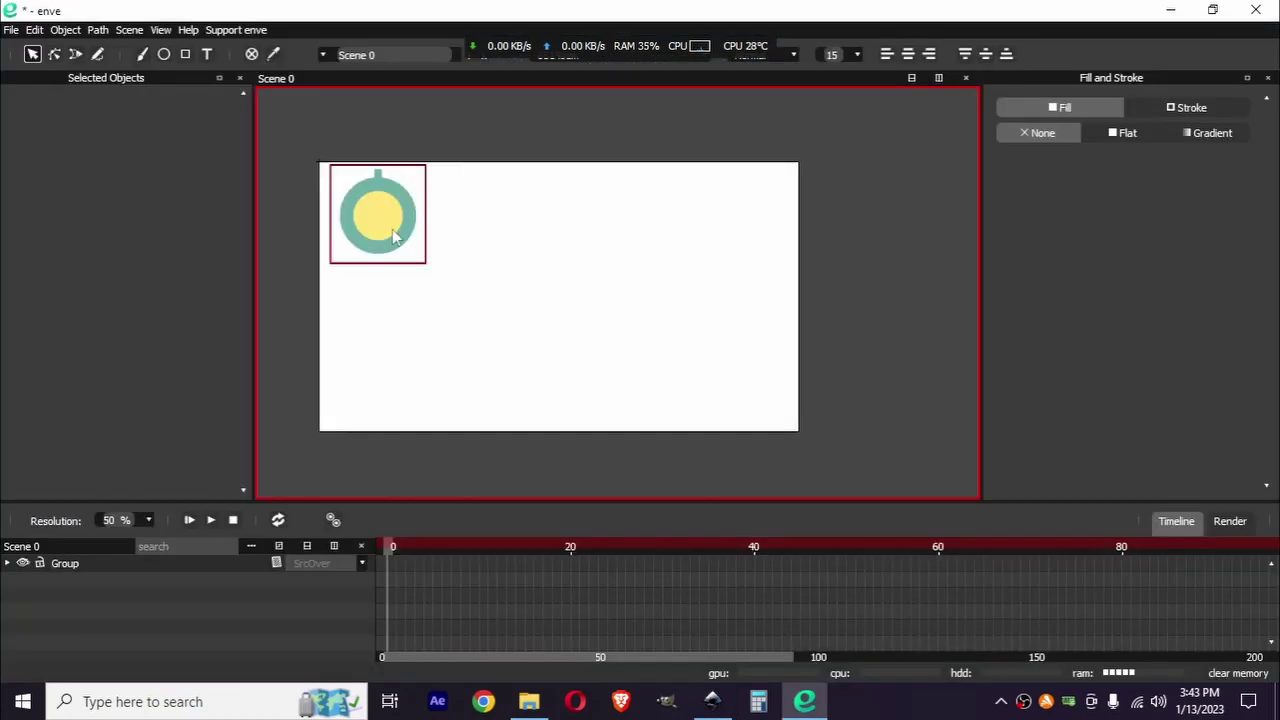
Step: In enve, move the imported clock group to the middle of the scene, examine its parts and open the group's options
left_click_drag(355, 285, 513, 316)
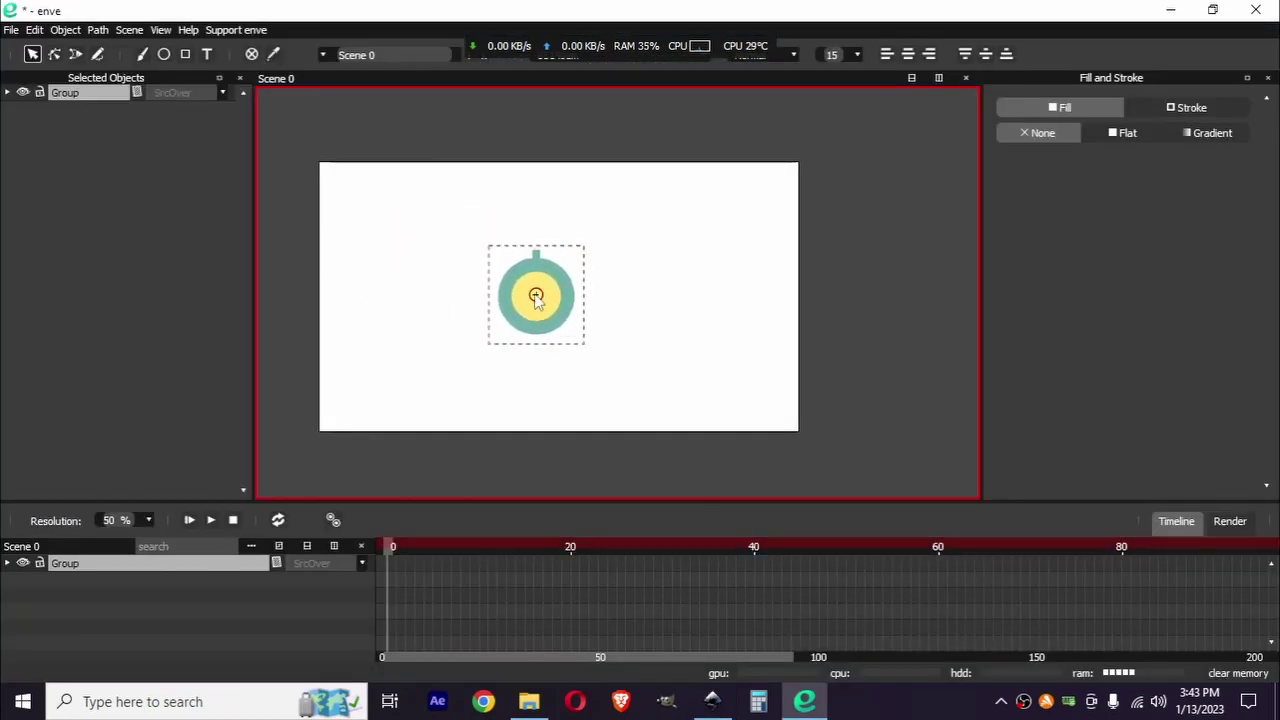
scroll(541, 296, "up", 2)
scroll(541, 296, "down", 4)
scroll(541, 296, "up", 5)
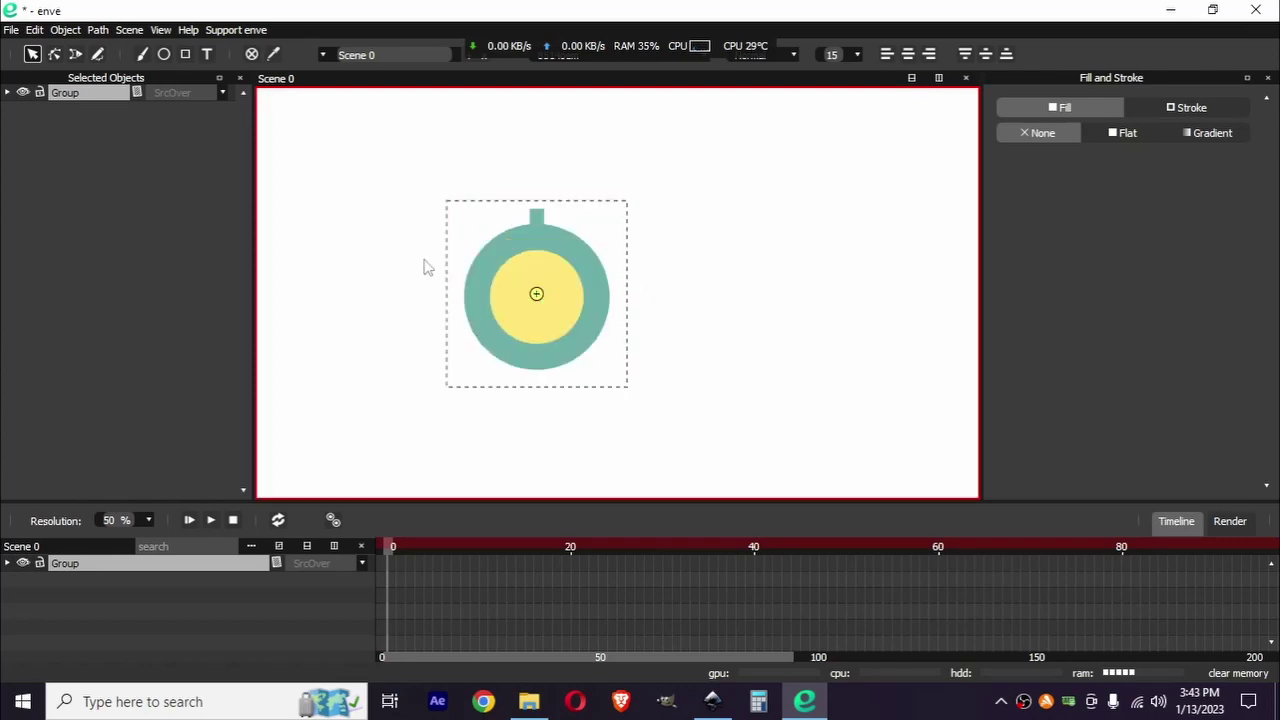
scroll(603, 380, "down", 5)
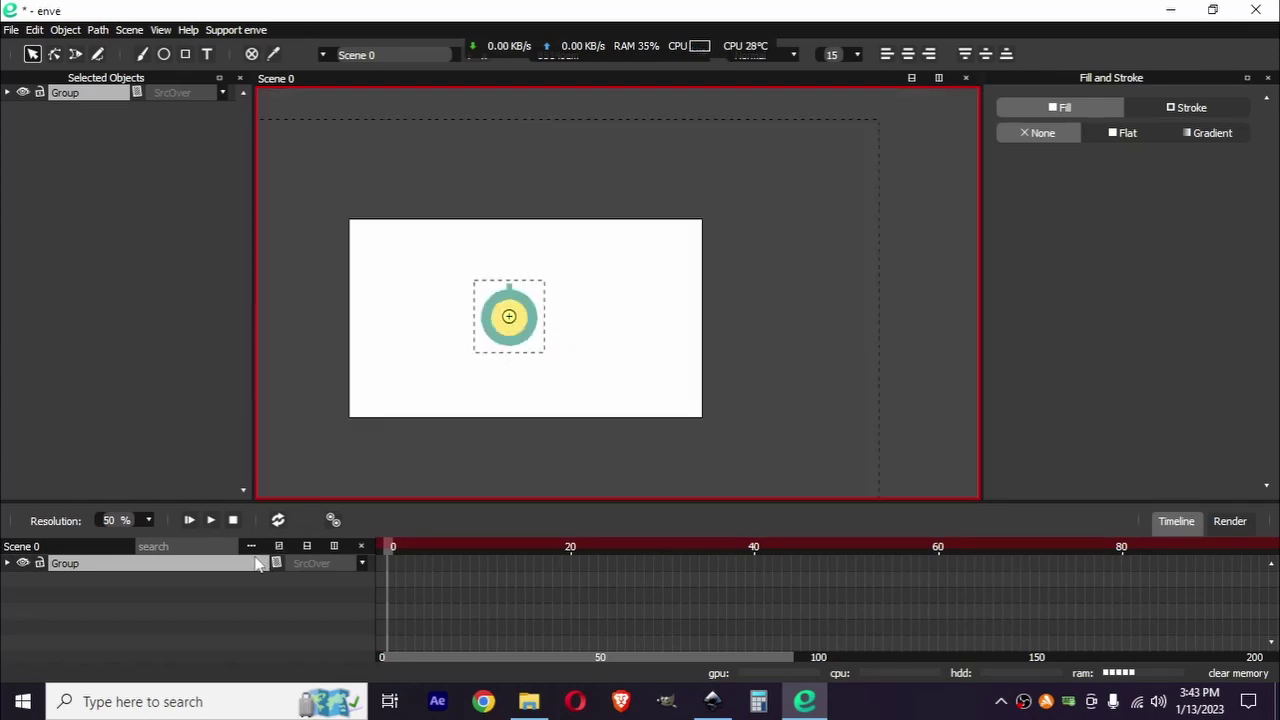
right_click(258, 565)
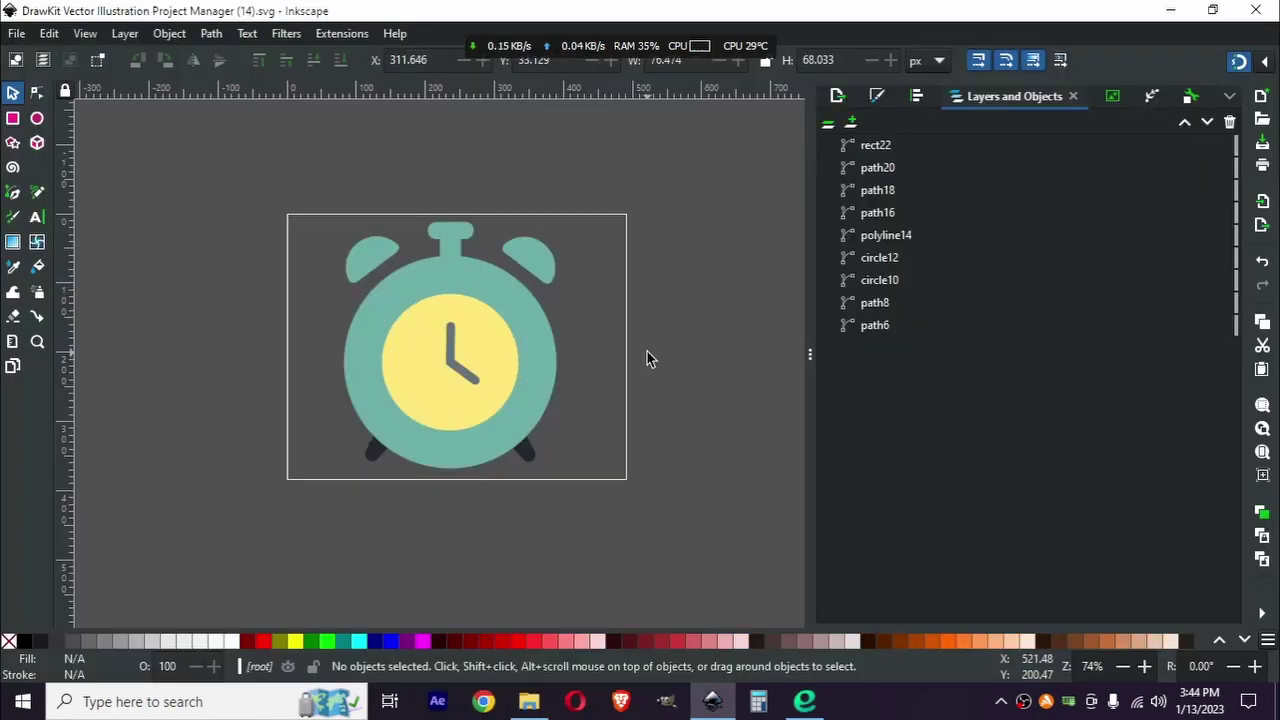
Step: Switch to Inkscape and convert every part of the clock to a path with Object to Path
key("ctrl+a")
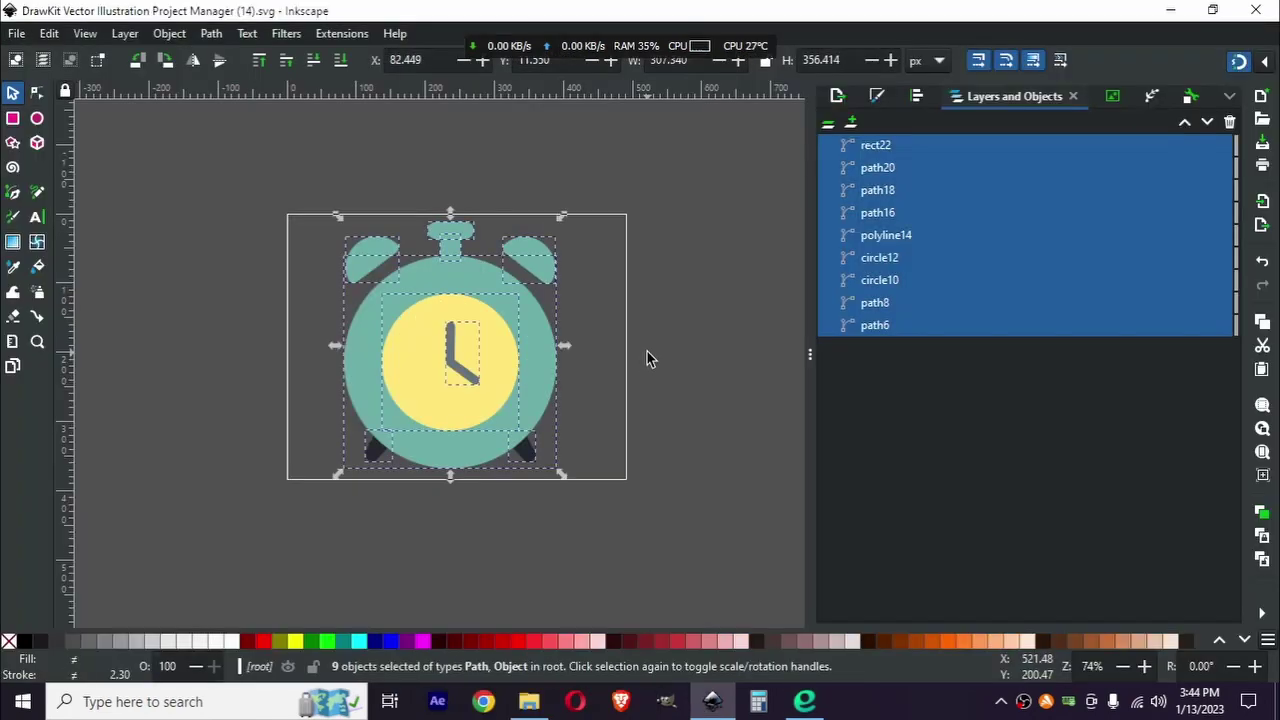
left_click(211, 35)
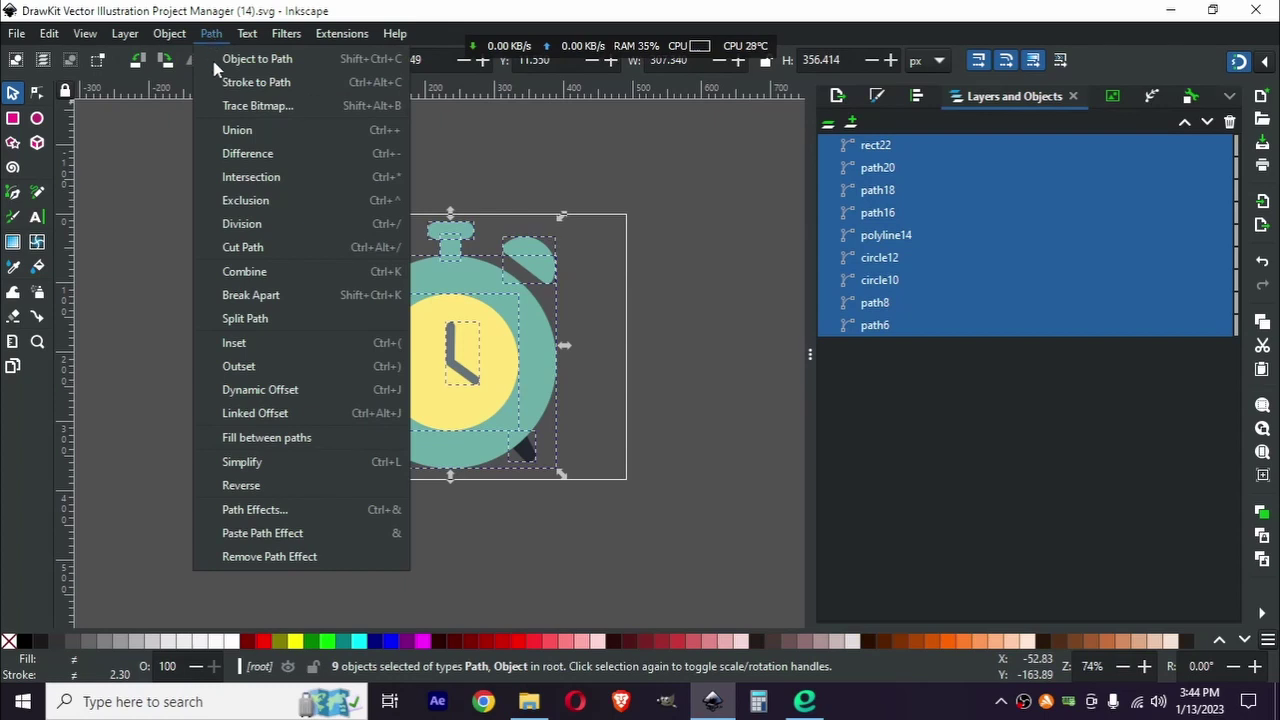
left_click(216, 60)
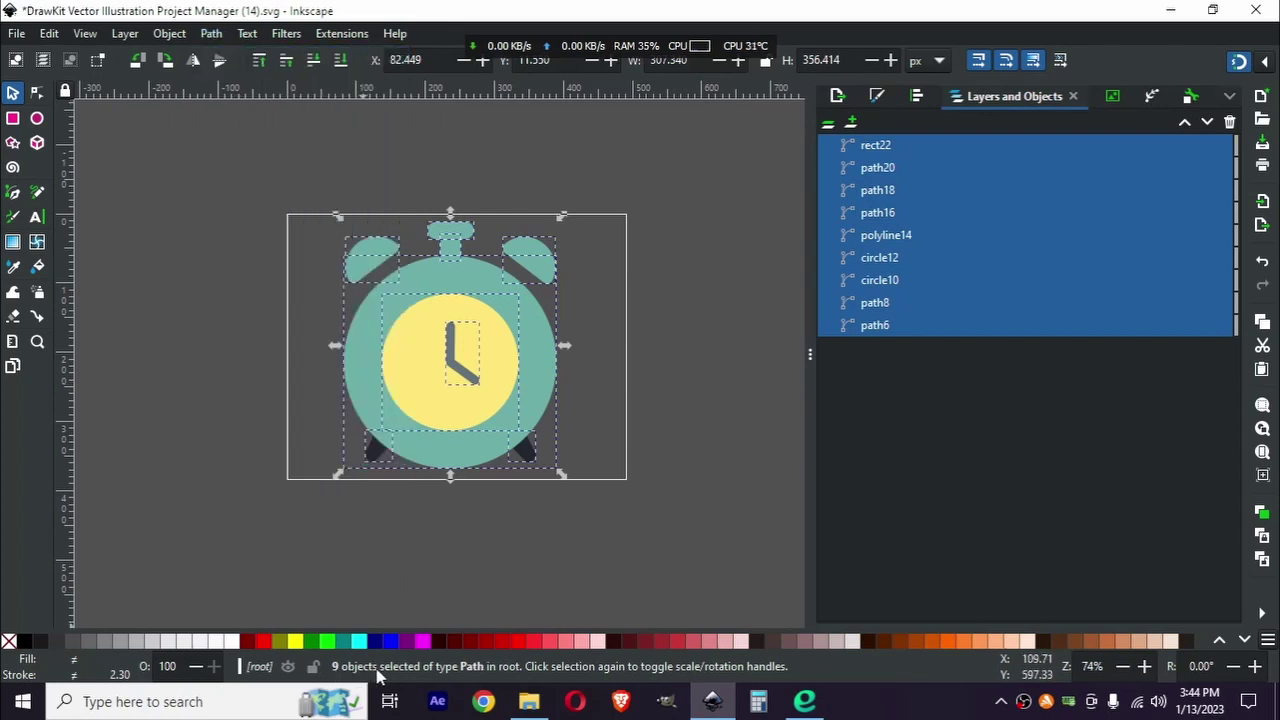
left_click(211, 35)
left_click(230, 60)
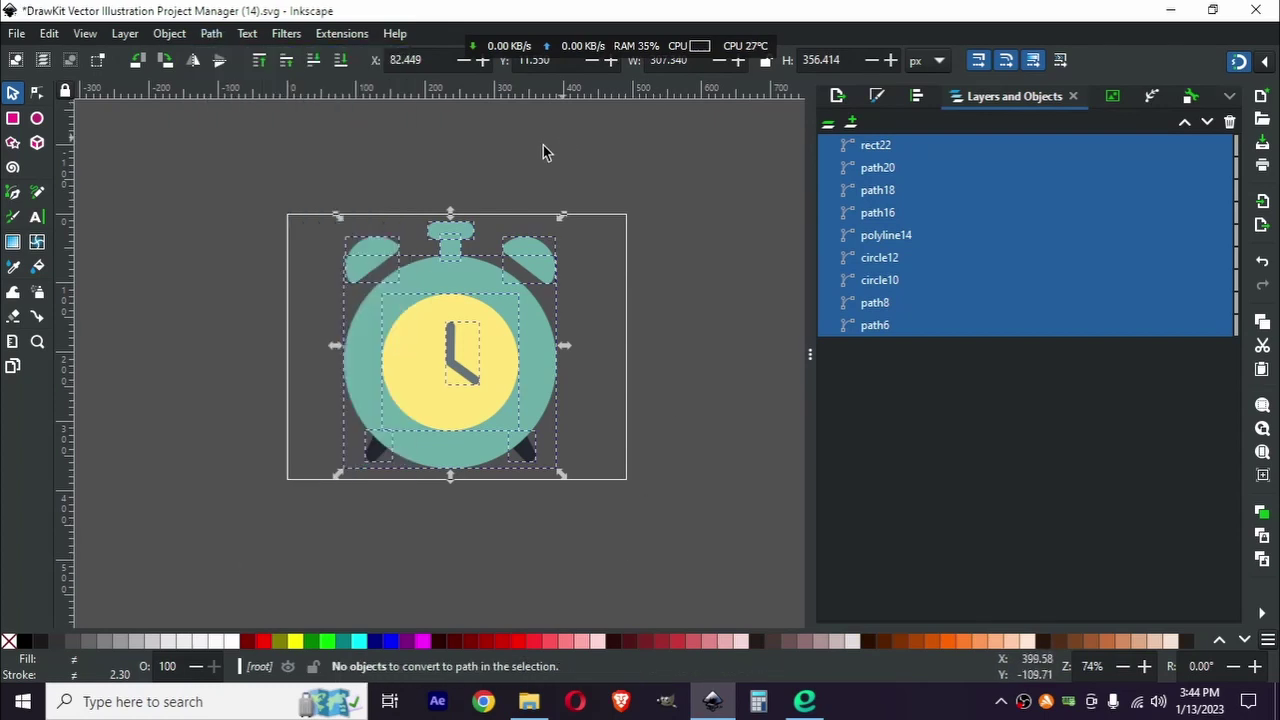
Step: Apply Stroke to Path to all the selected clock parts and save the SVG file
left_click(213, 38)
left_click(213, 38)
left_click(213, 38)
left_click(376, 83)
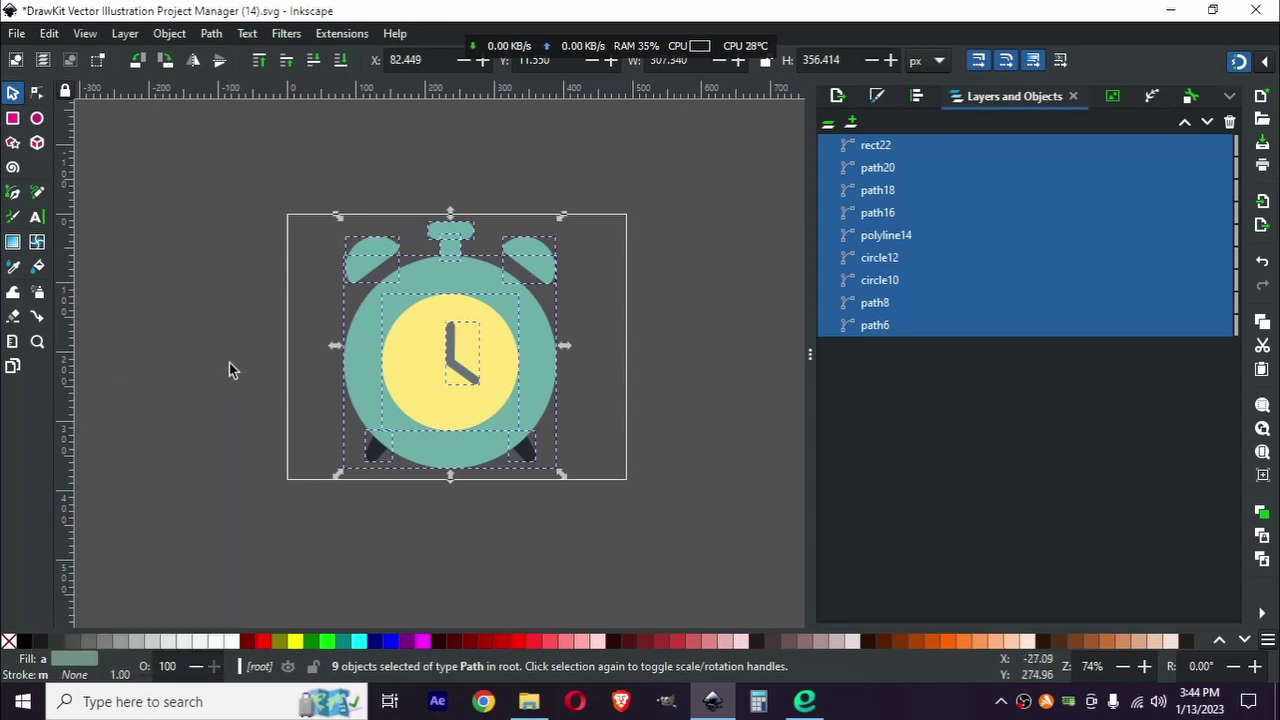
left_click(210, 322)
key("ctrl+s")
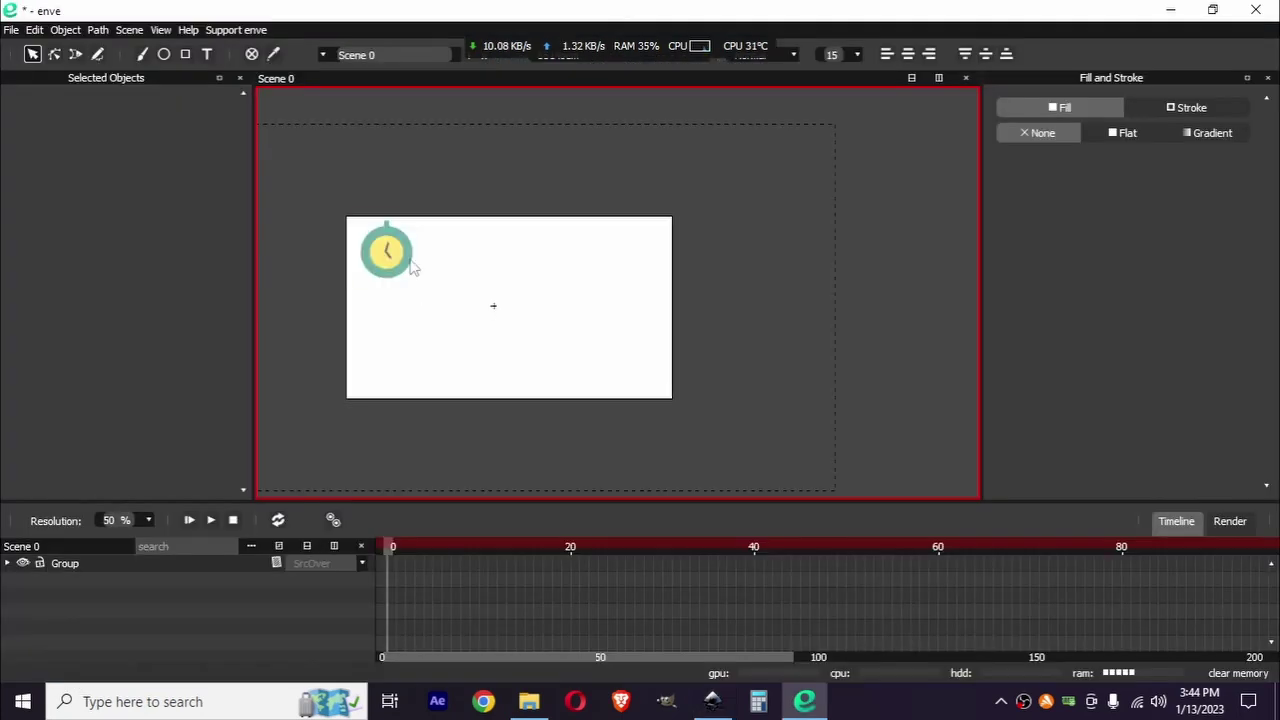
Step: In enve, move the newly imported clock group to the middle of the scene and examine its parts
left_click_drag(417, 271, 508, 308)
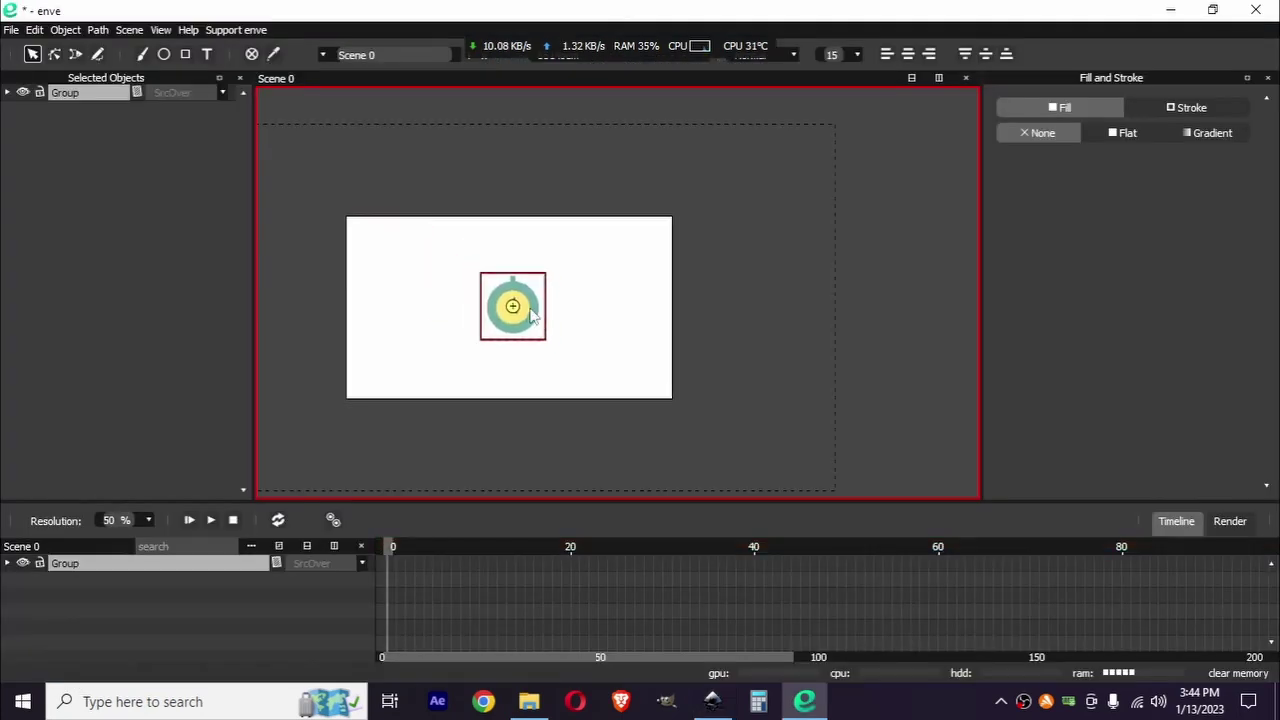
scroll(518, 312, "up", 4)
scroll(518, 315, "down", 1)
scroll(518, 318, "up", 3)
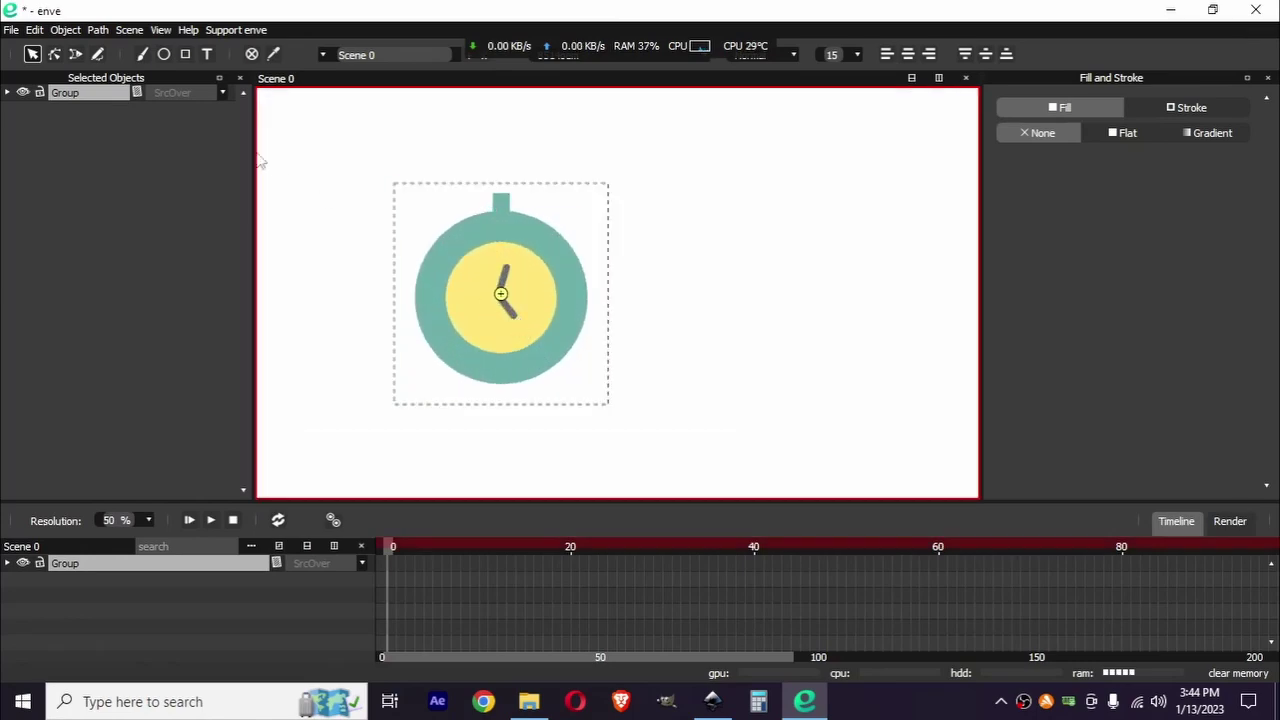
Step: Switch to Inkscape and select the clock's right bell to examine its fill and stroke
left_click(712, 701)
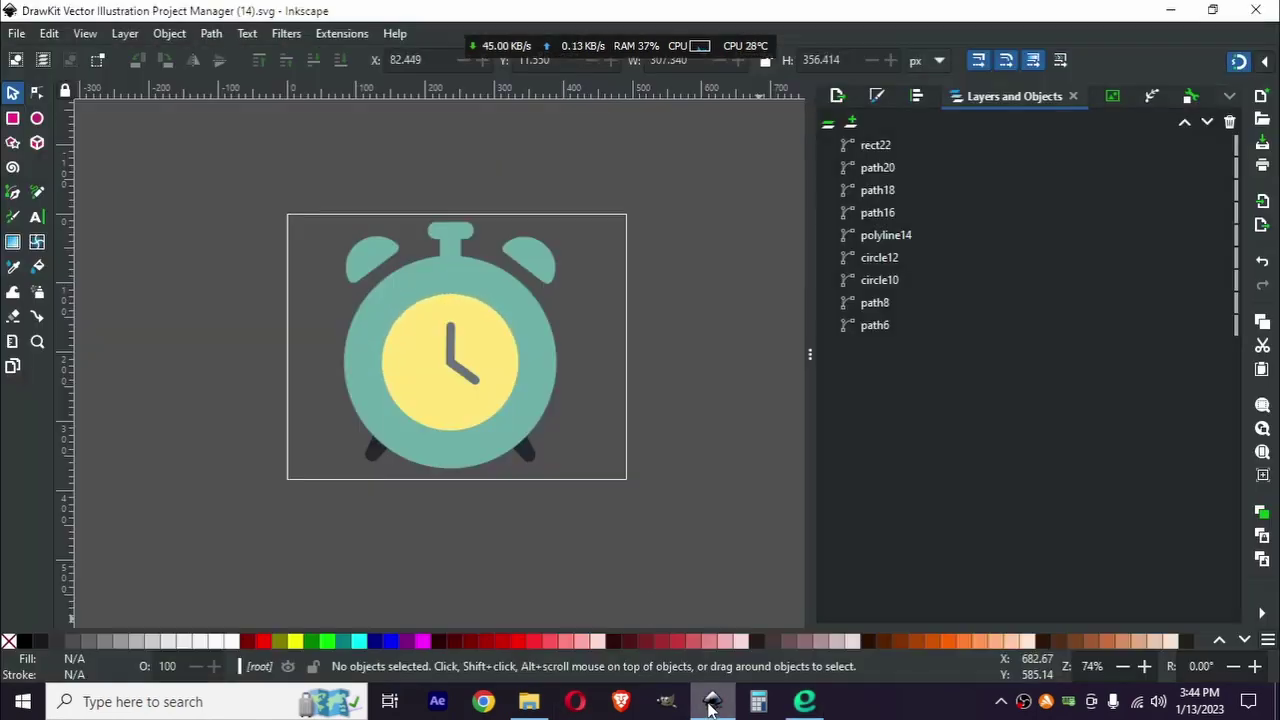
left_click(535, 258)
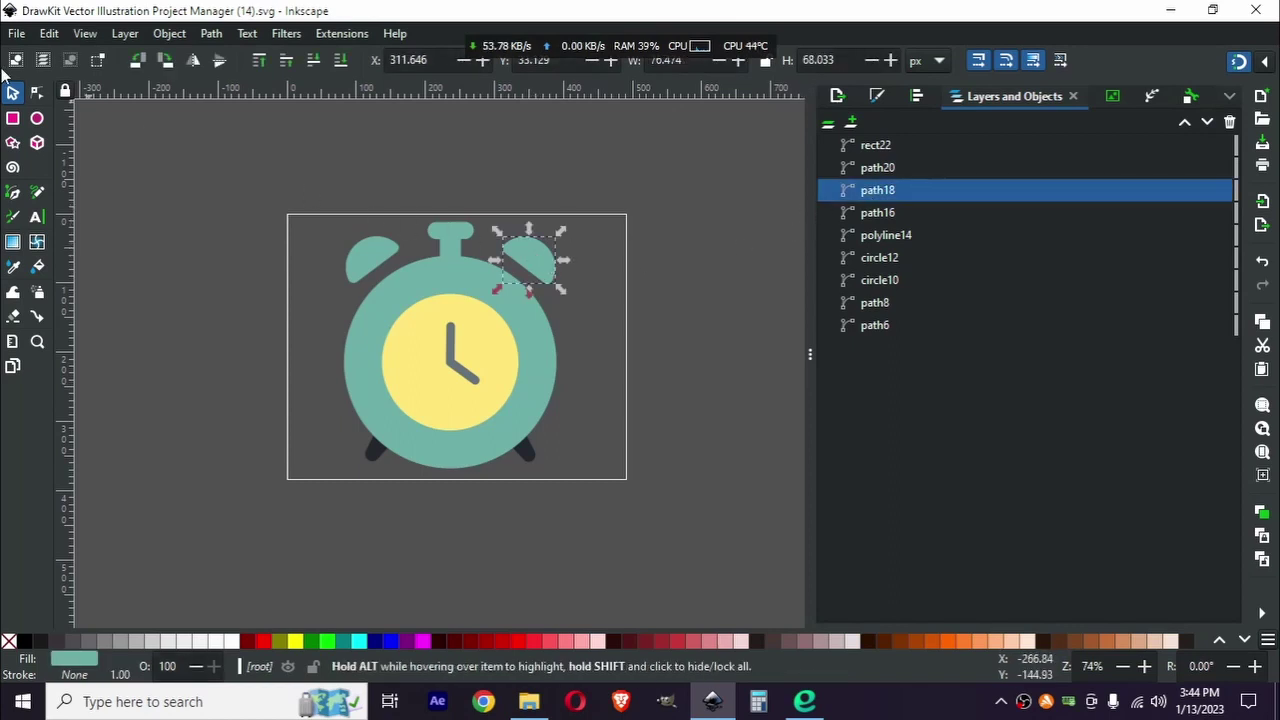
left_click(152, 162)
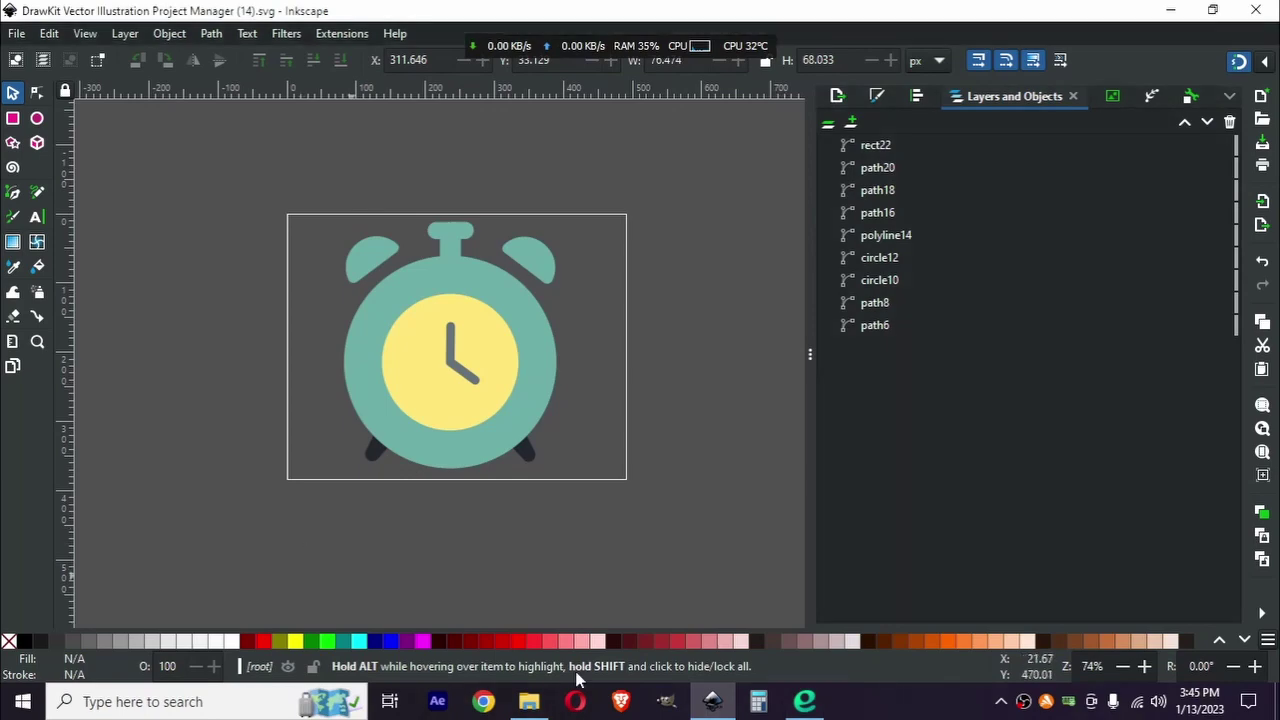
Step: Switch back to enve and open the options for the clock group
left_click(812, 700)
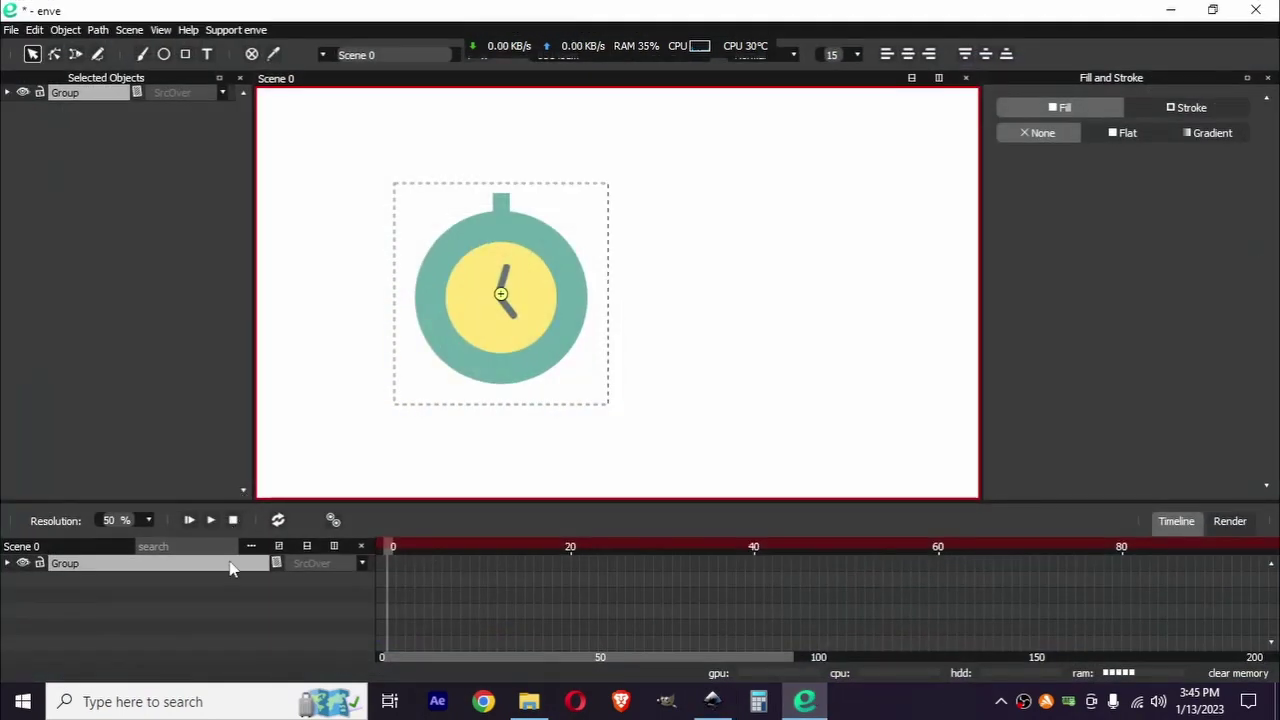
right_click(234, 564)
mouse_move(262, 563)
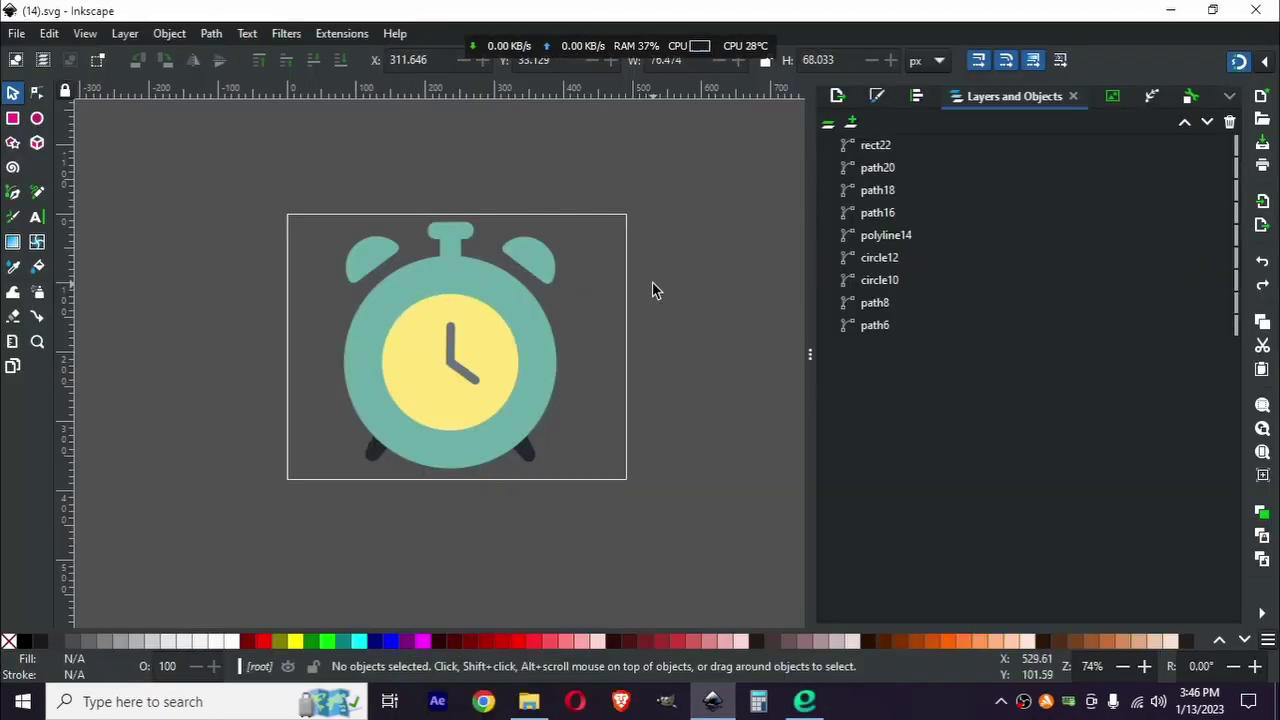
Step: In Inkscape, refill the right bell with the Dropper, sampling the dark foot colour first and the teal of the button's stem second
left_click(547, 265)
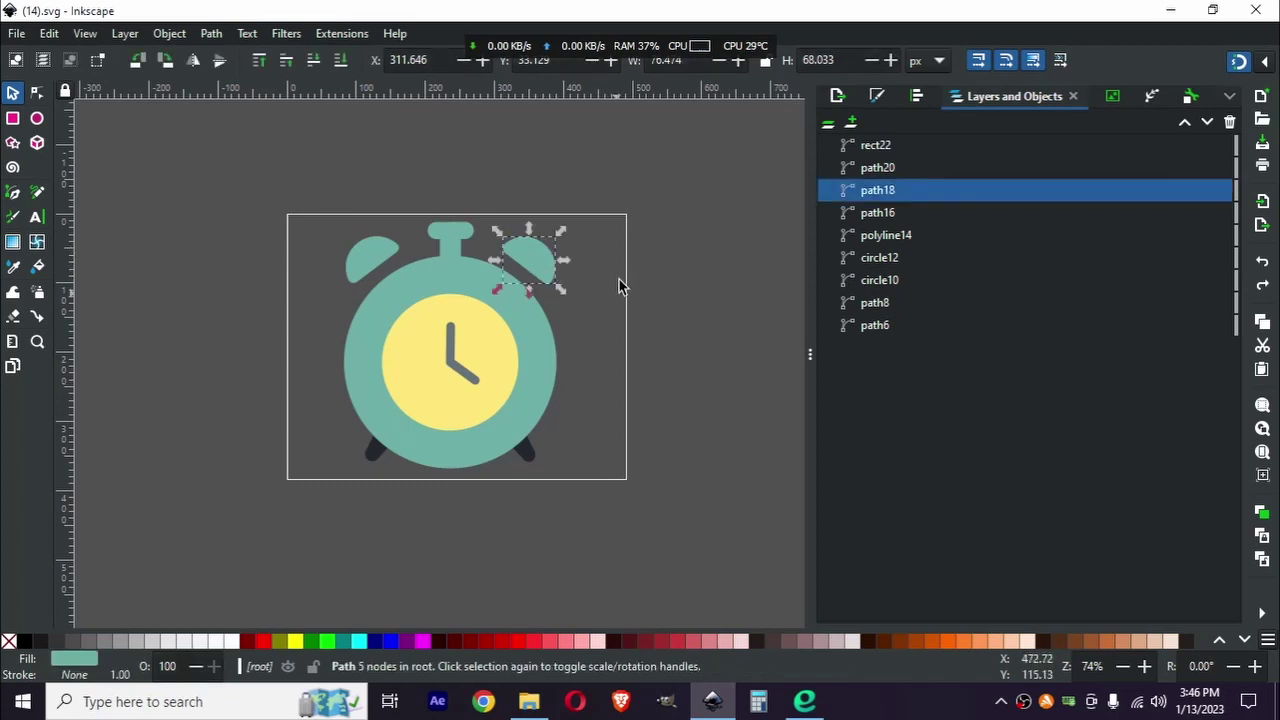
key("h")
key("d")
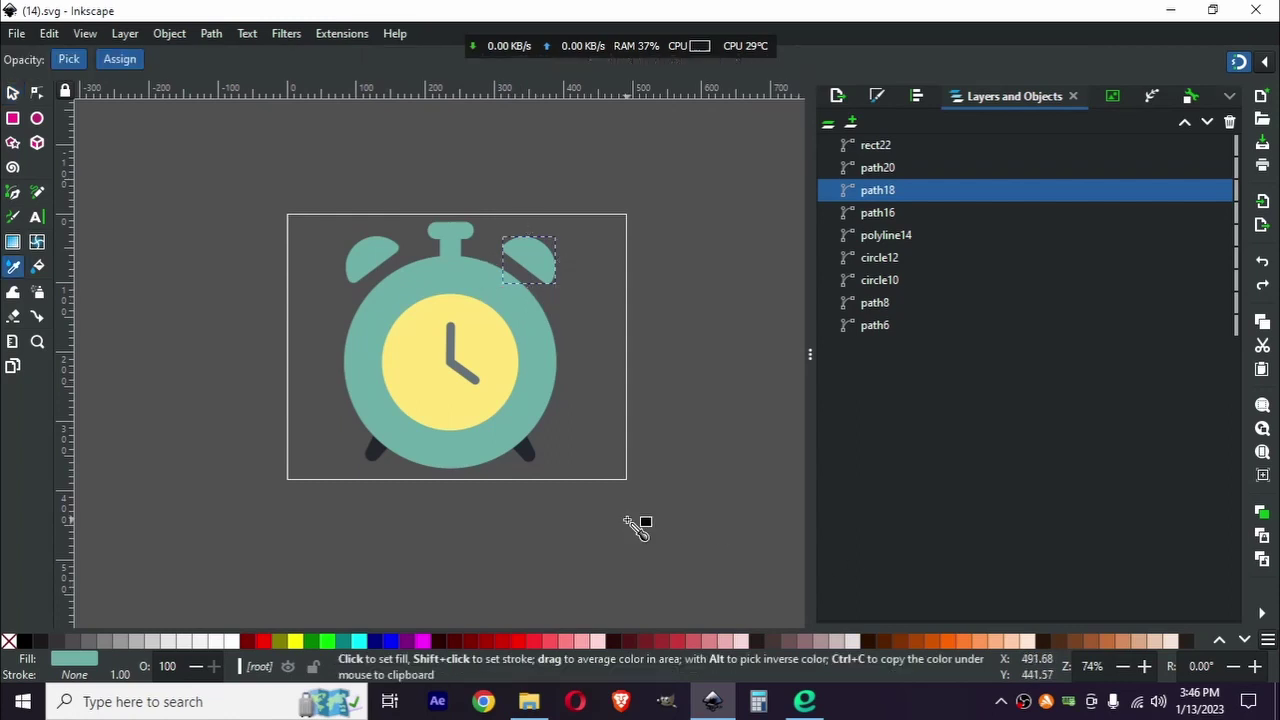
left_click(530, 452)
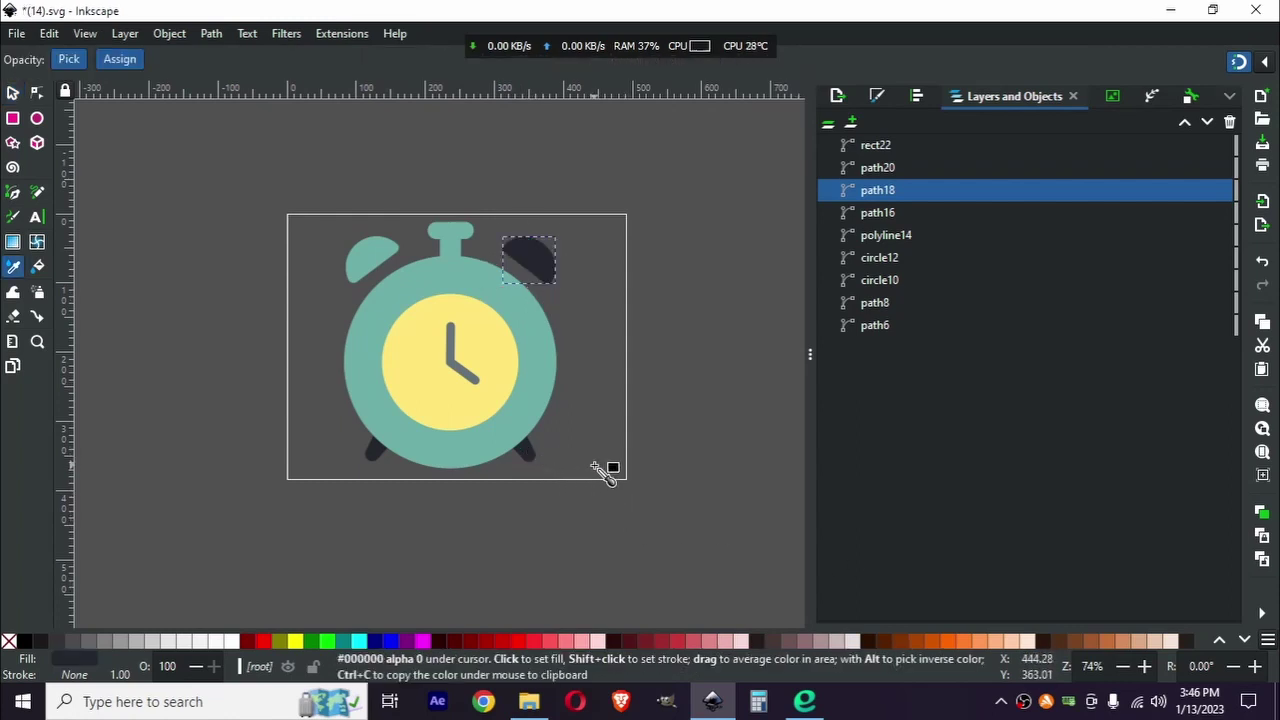
left_click(456, 245)
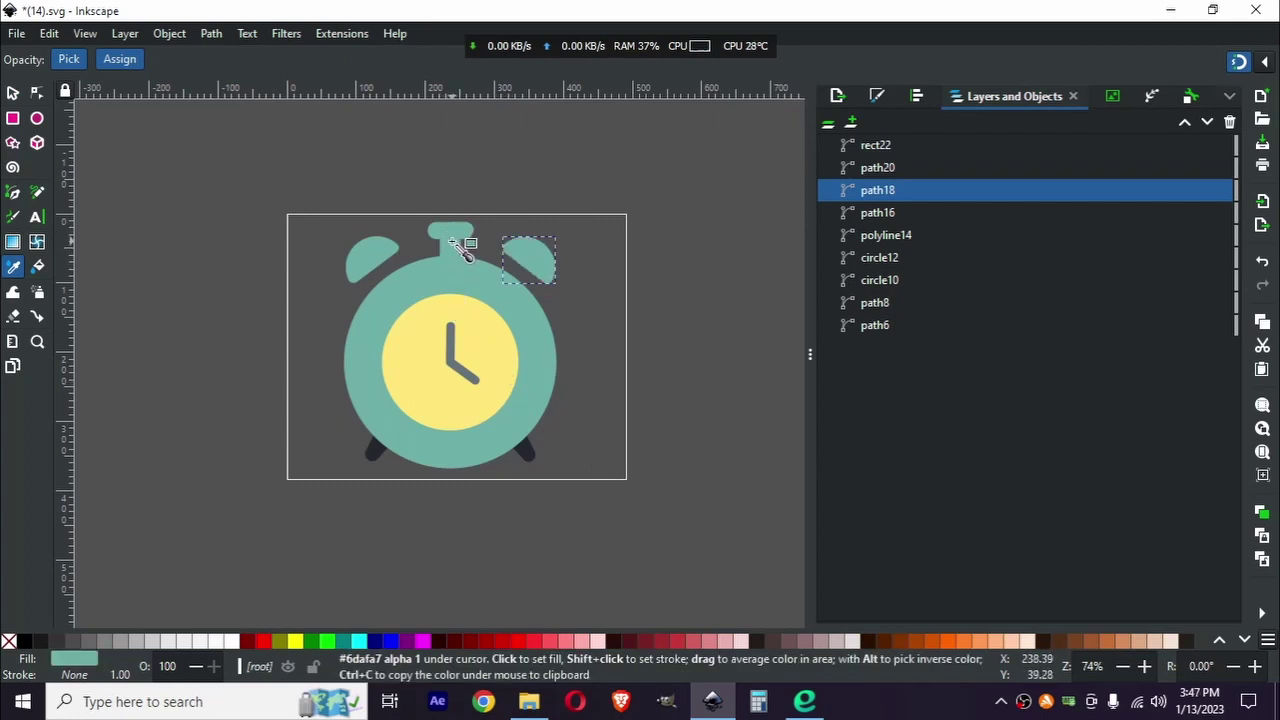
Step: Refill the left bell with the Dropper, sampling the yellow clock face first and the teal right bell second
left_click(12, 93)
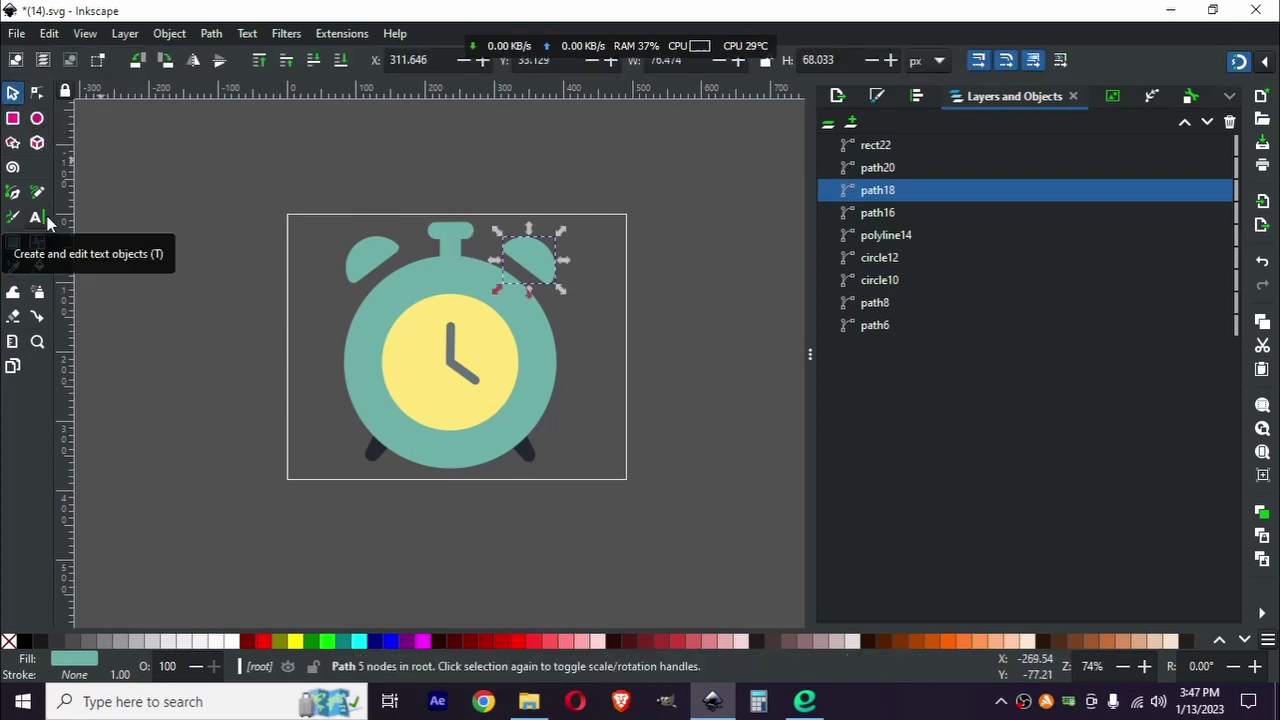
left_click(350, 264)
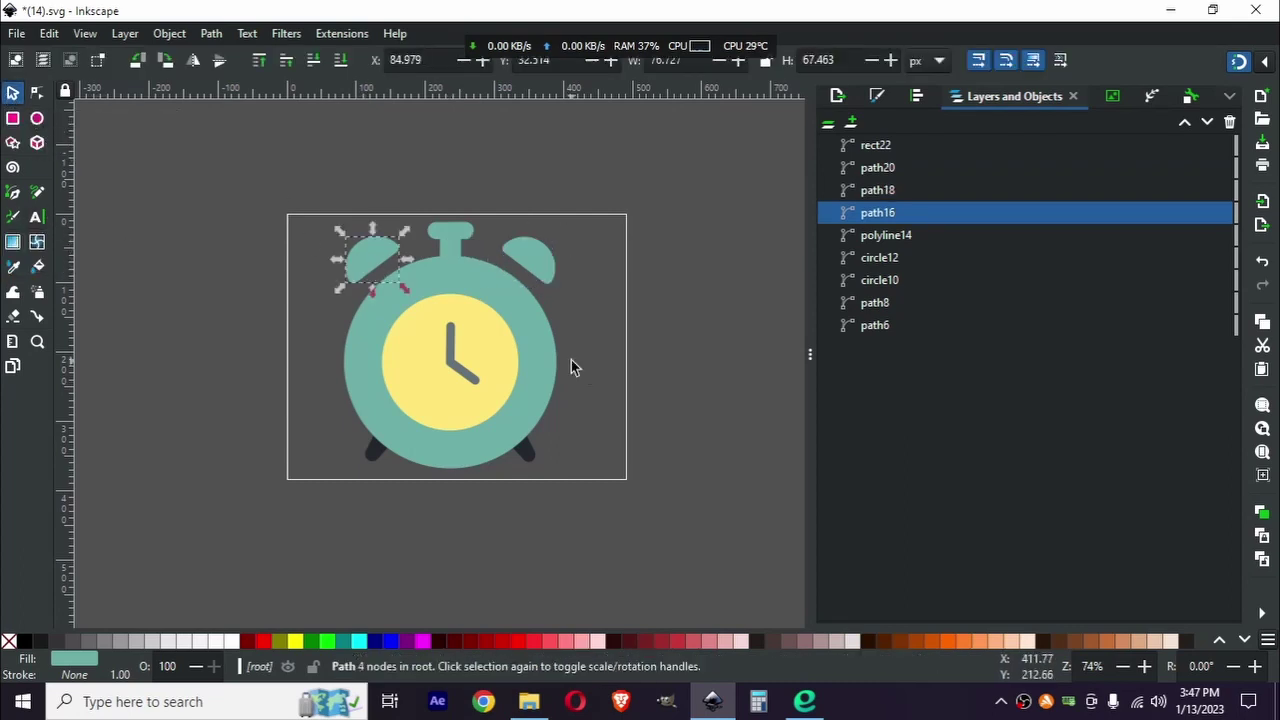
key("d")
left_click(491, 338)
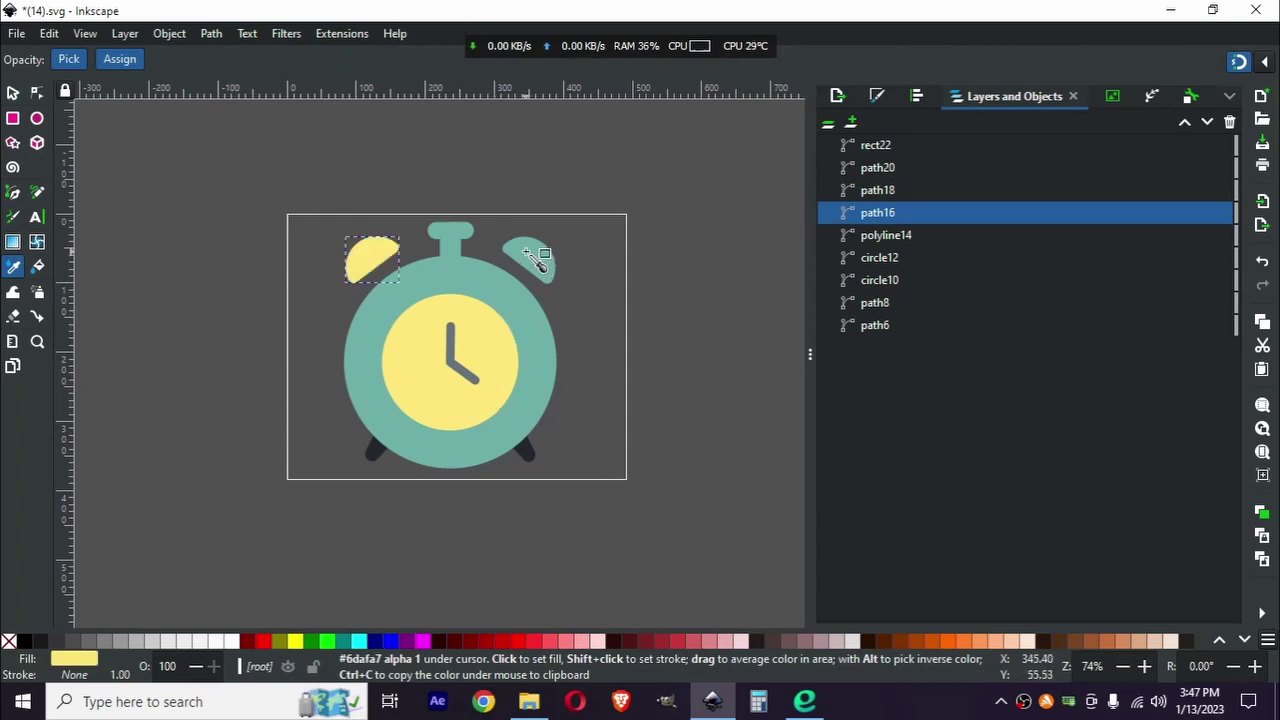
left_click(543, 262)
Step: Refill the left foot with the Dropper, sampling the clock face first and the dark right foot second
key("s")
left_click(375, 465)
key("d")
left_click(484, 405)
left_click(534, 460)
Step: Refill the right foot with the Dropper, sampling a colour from the clock first and the dark left foot second
key("s")
left_click(533, 461)
key("d")
left_click(500, 418)
left_click(380, 451)
Step: Refill the top button and its stem together with the Dropper, sampling the yellow face first and the teal right bell second
key("s")
left_click(460, 240)
left_click(472, 248, "shift")
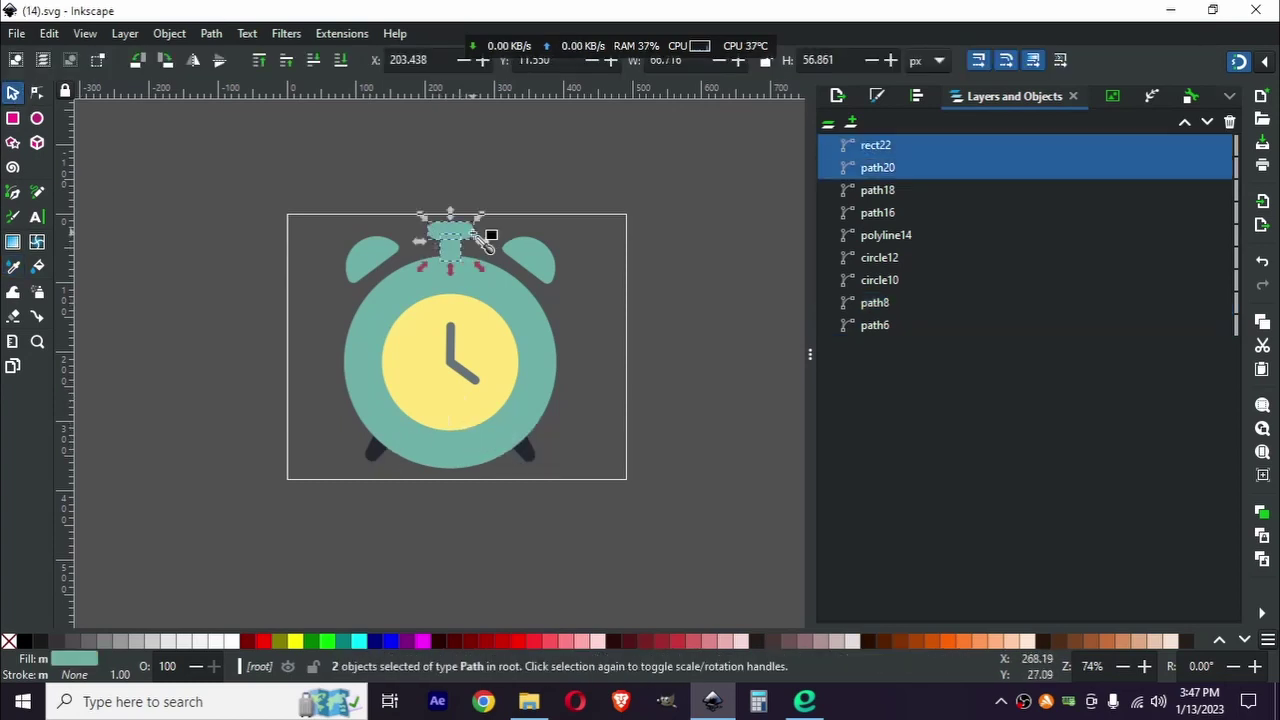
key("d")
left_click(490, 320)
left_click(528, 271)
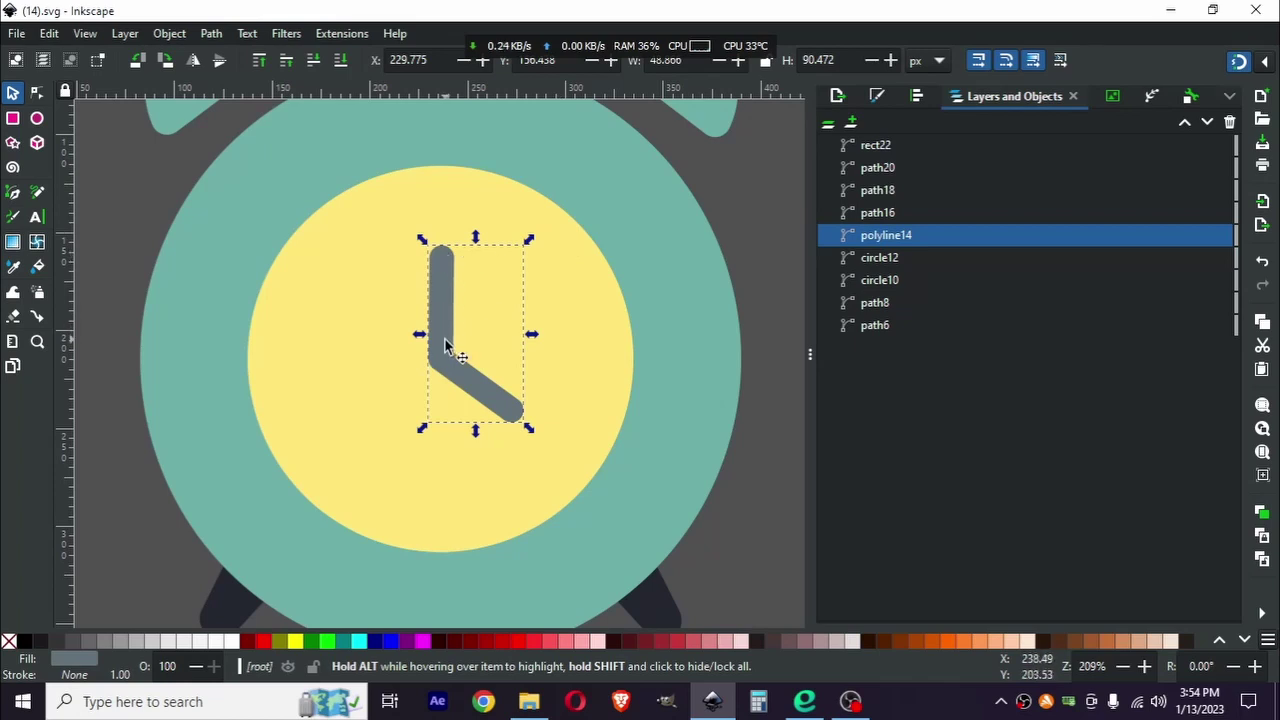
Step: Draw a straight Pen line about 52.7 px long down the centre of the vertical clock hand
left_click(12, 194)
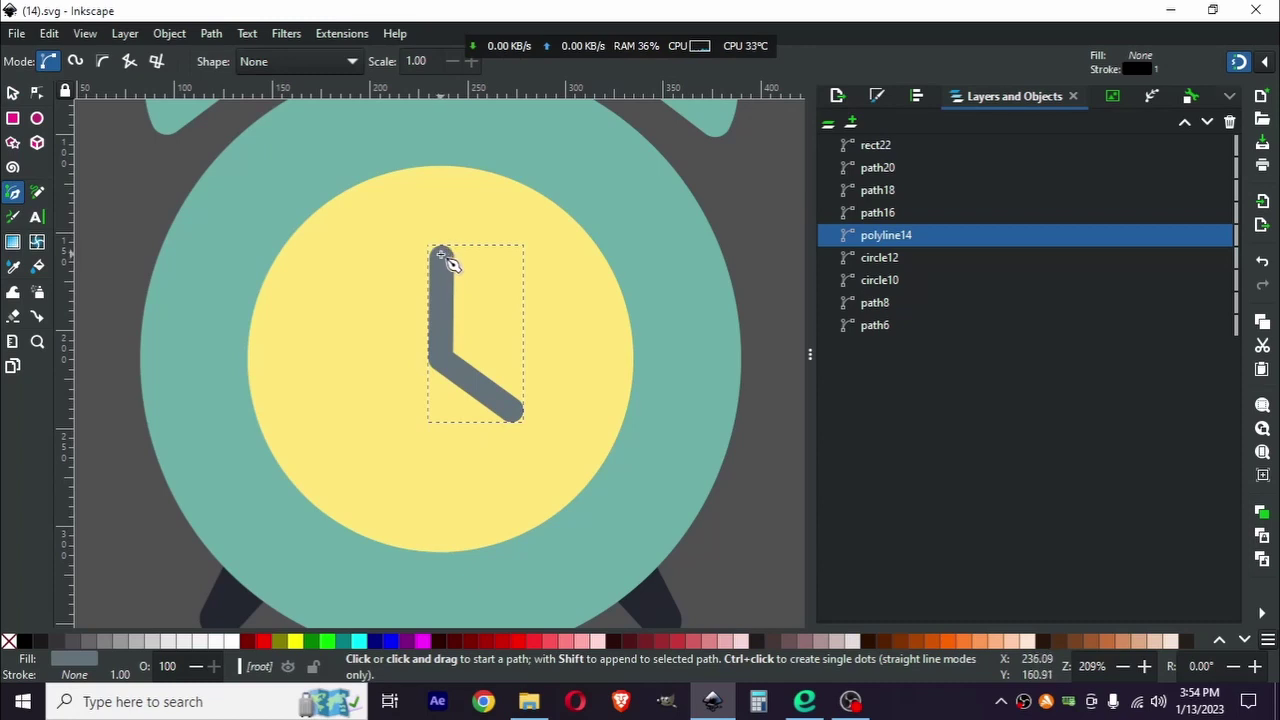
left_click(441, 255)
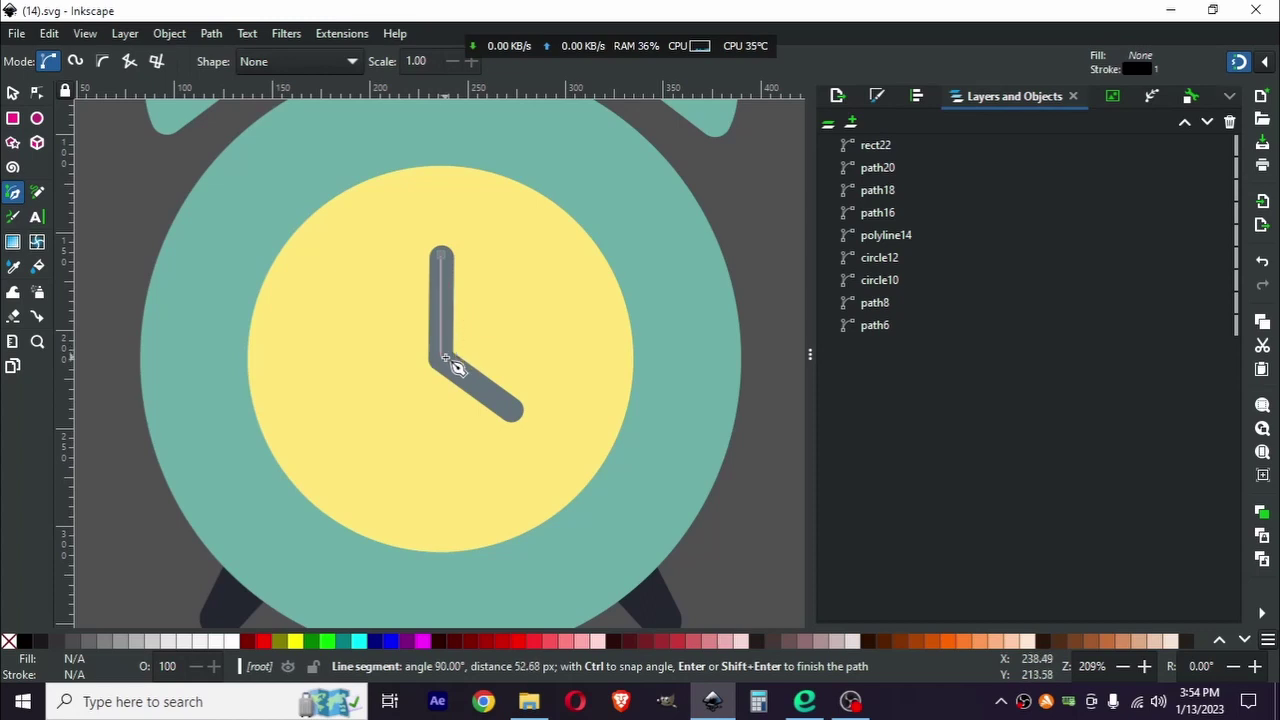
double_click(447, 359)
scroll(500, 408, "up", 1)
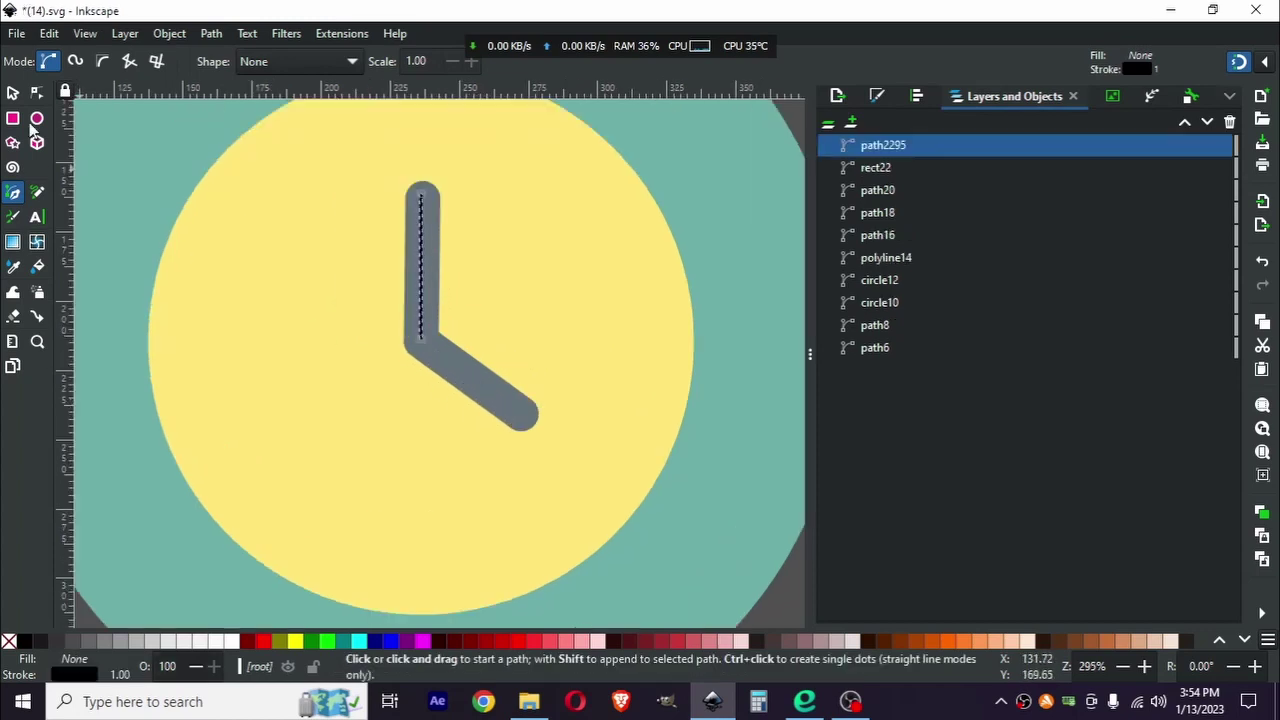
Step: Duplicate the new straight line and move the copy down toward the slanted clock hand
left_click(13, 94)
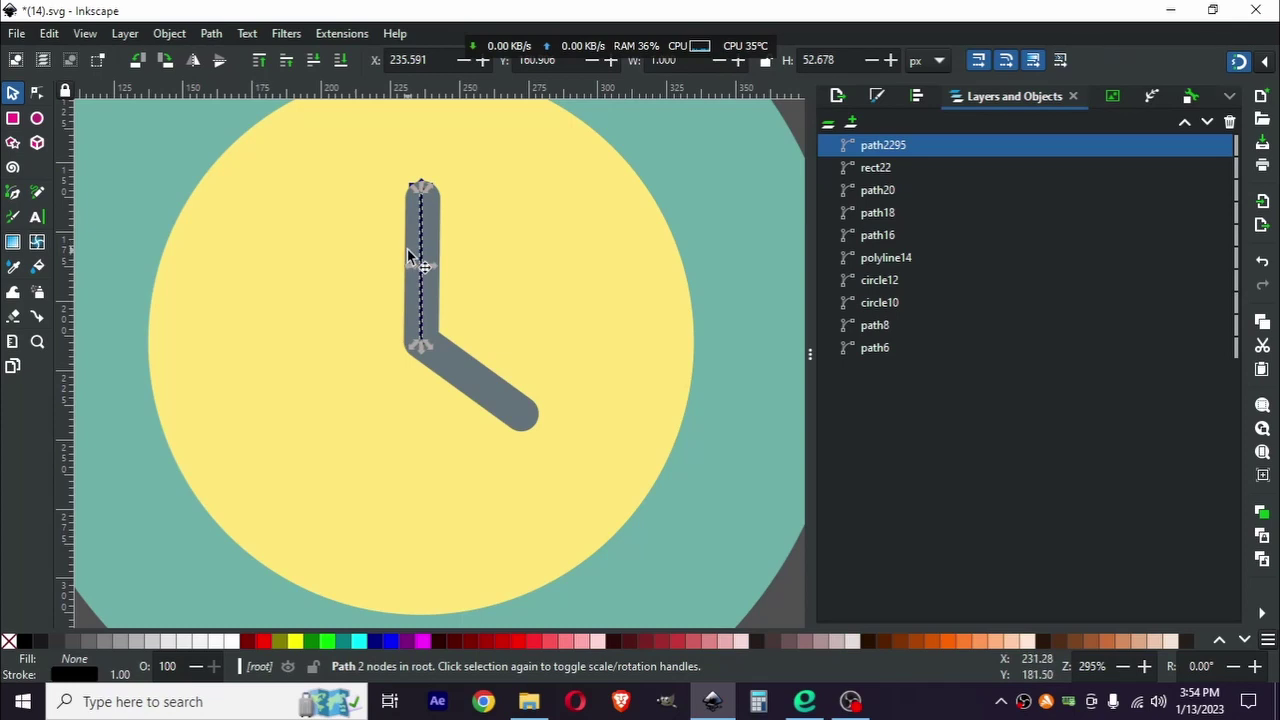
key("ctrl+d")
left_click_drag(423, 292, 457, 443)
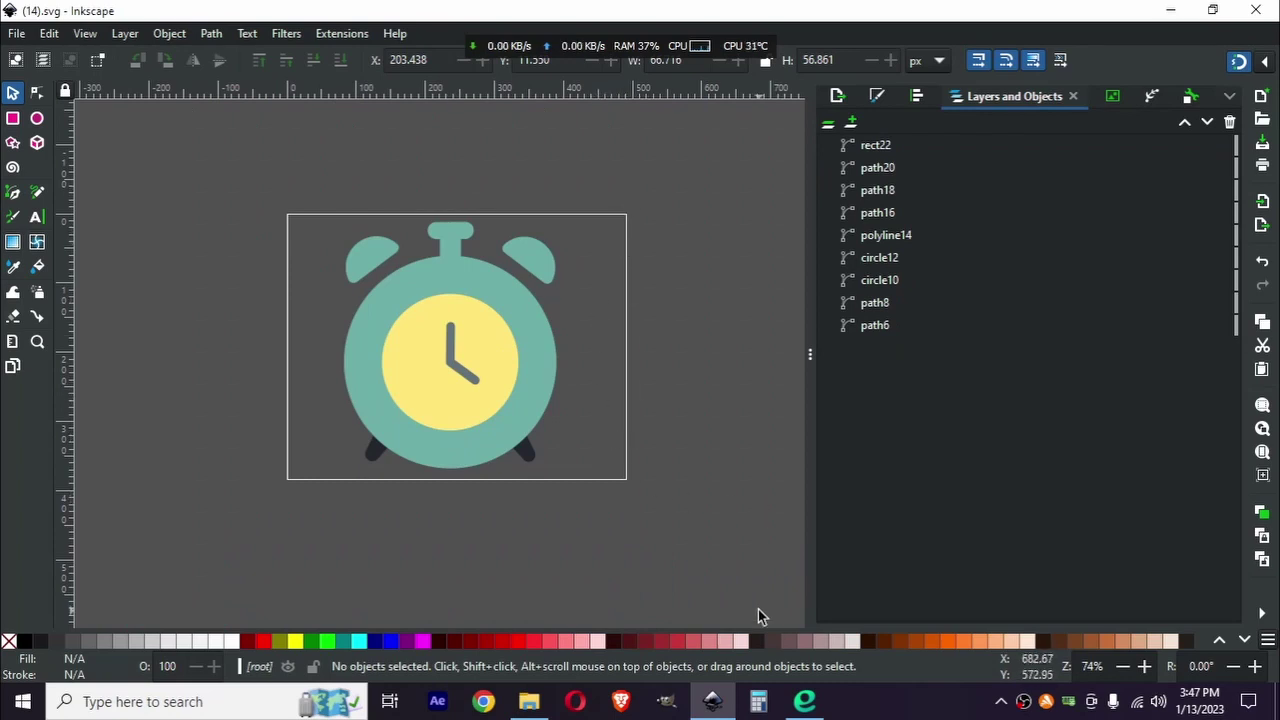
Step: Switch to enve, scale the imported clock group to about twice its size and move it slightly left
left_click_drag(378, 207, 604, 318)
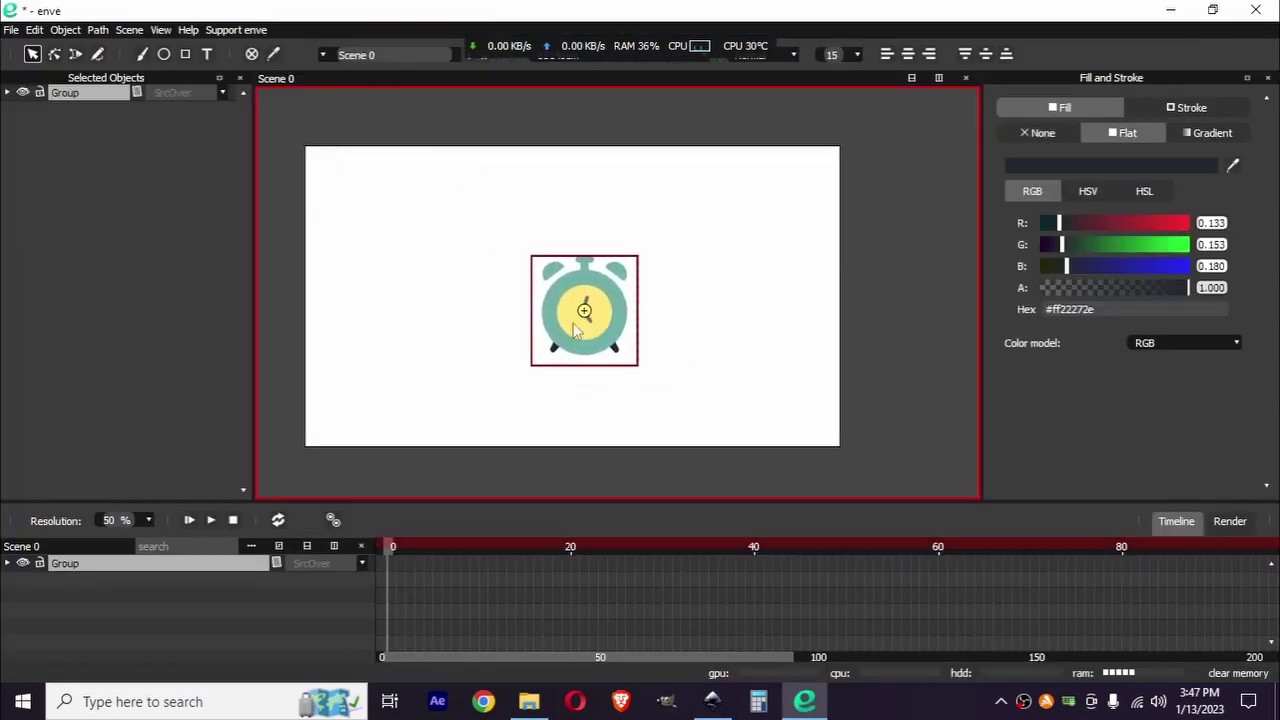
key("s")
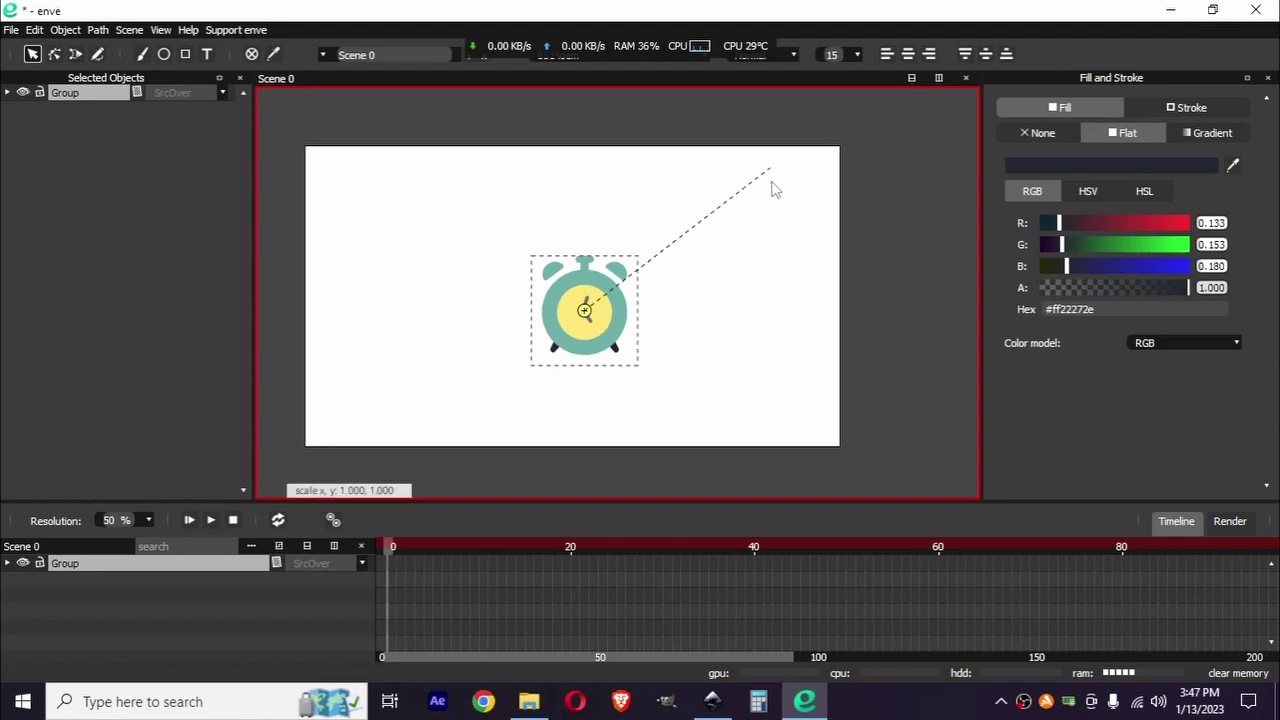
left_click(790, 272)
left_click_drag(638, 315, 591, 309)
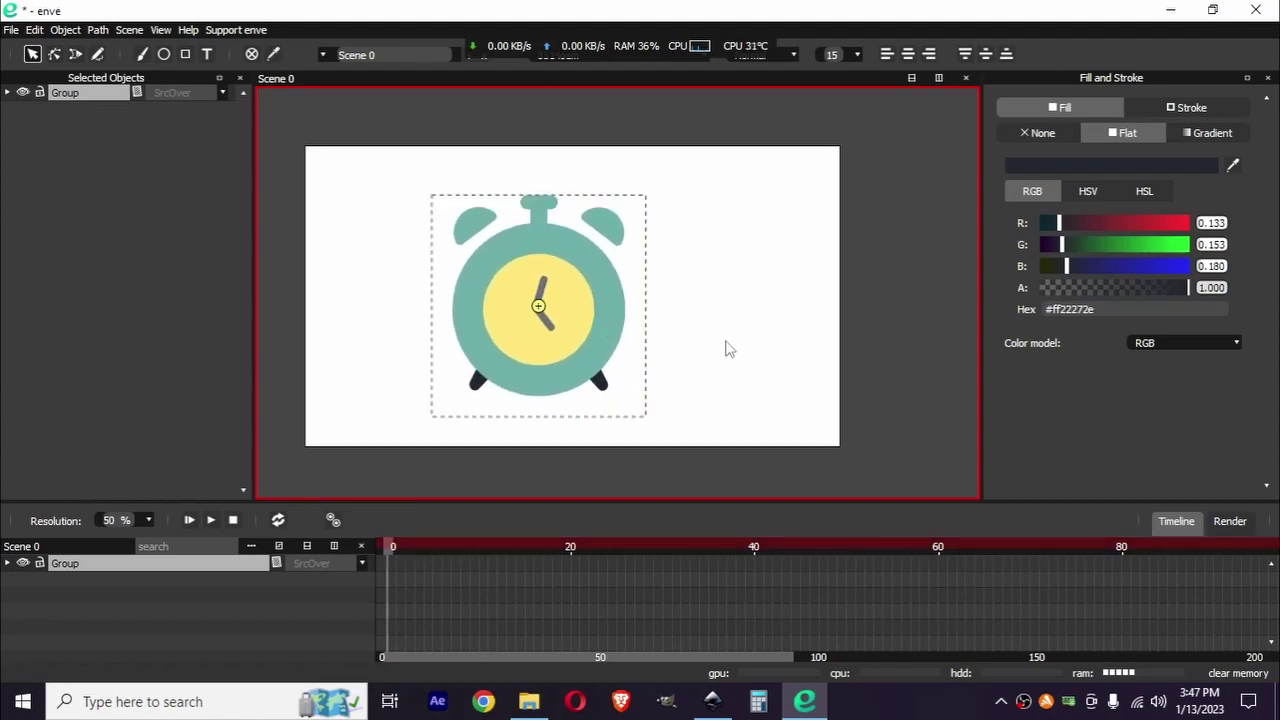
left_click(735, 347)
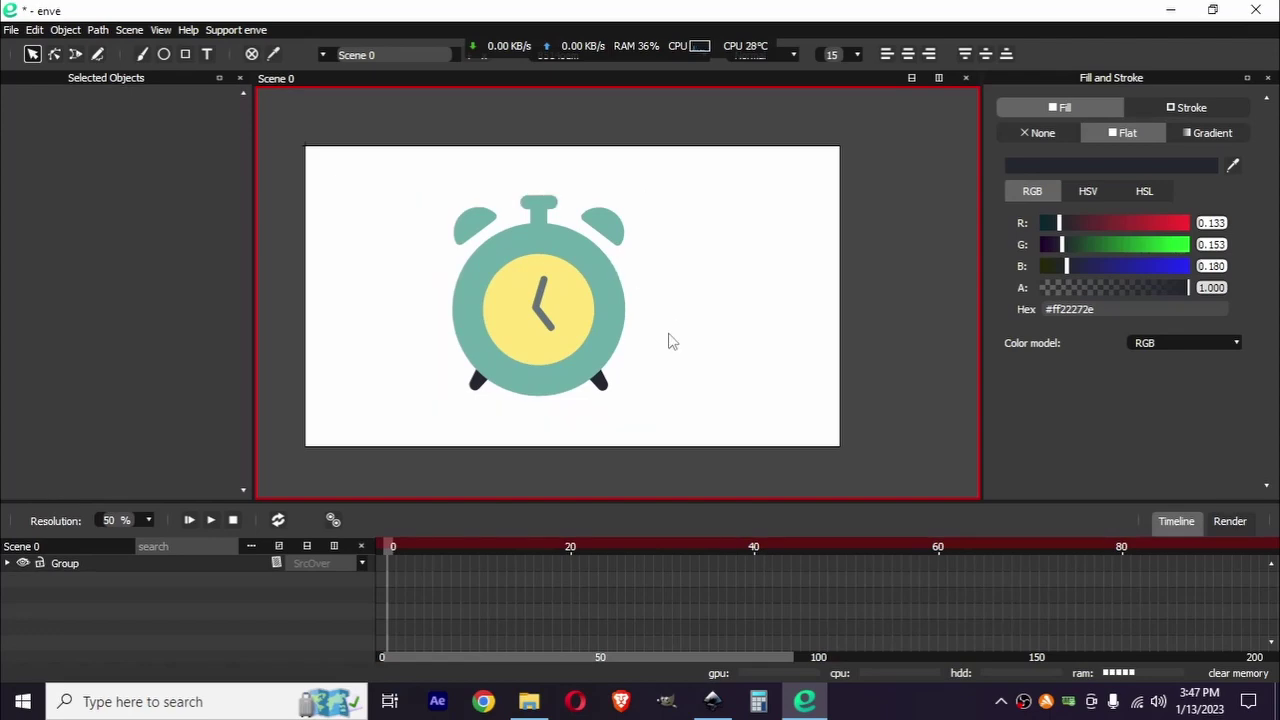
Step: Centre the clock group horizontally and vertically relative to the scene, aligning by geometry
key("ctrl+shift+a")
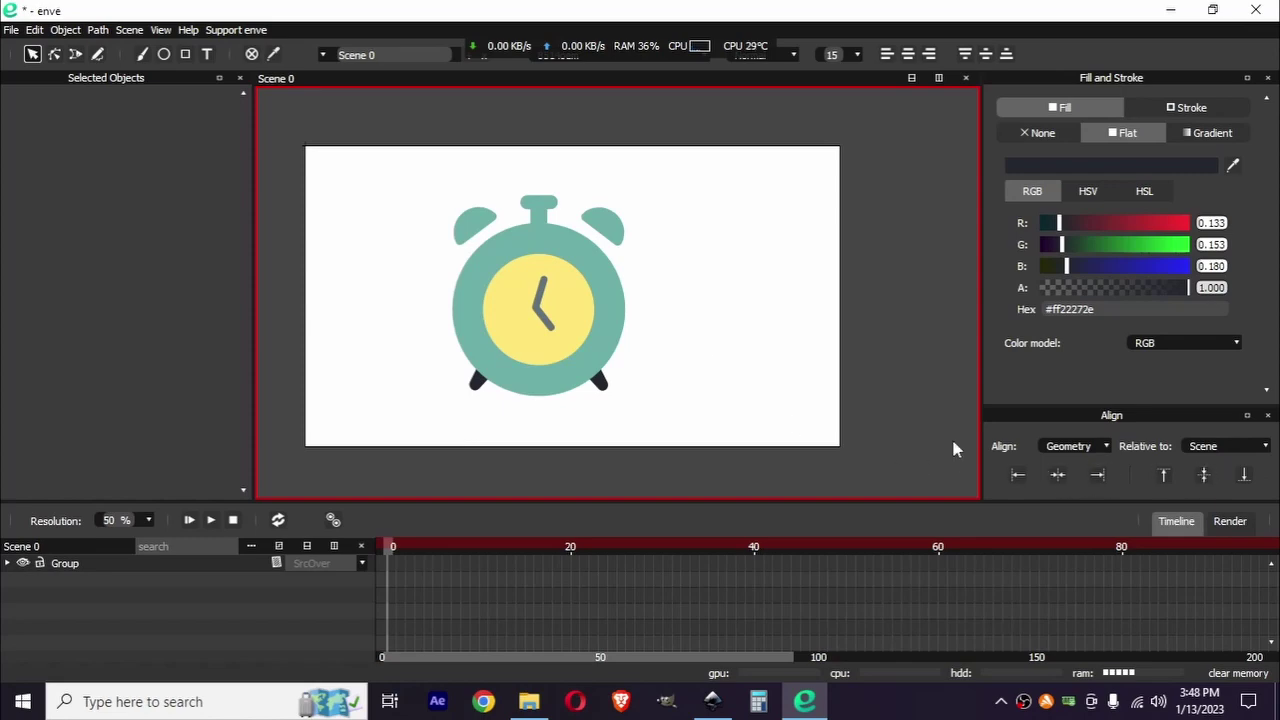
left_click(210, 565)
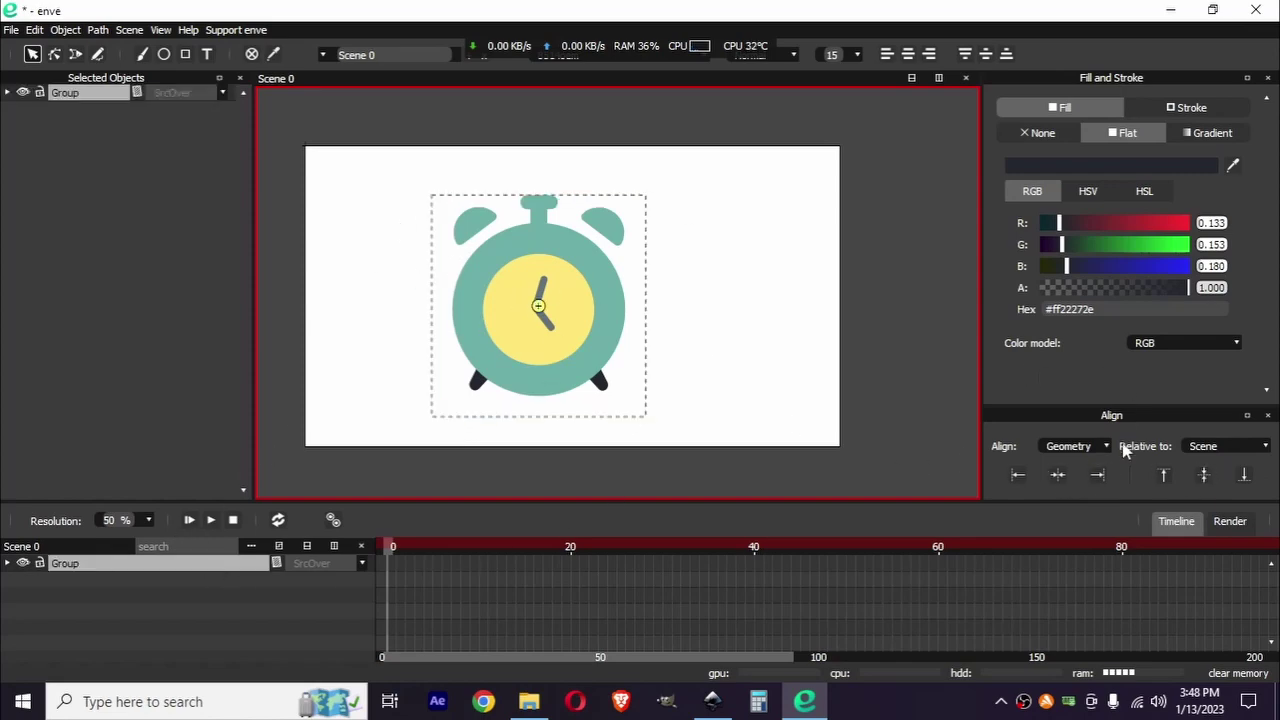
left_click(1058, 476)
left_click(1205, 480)
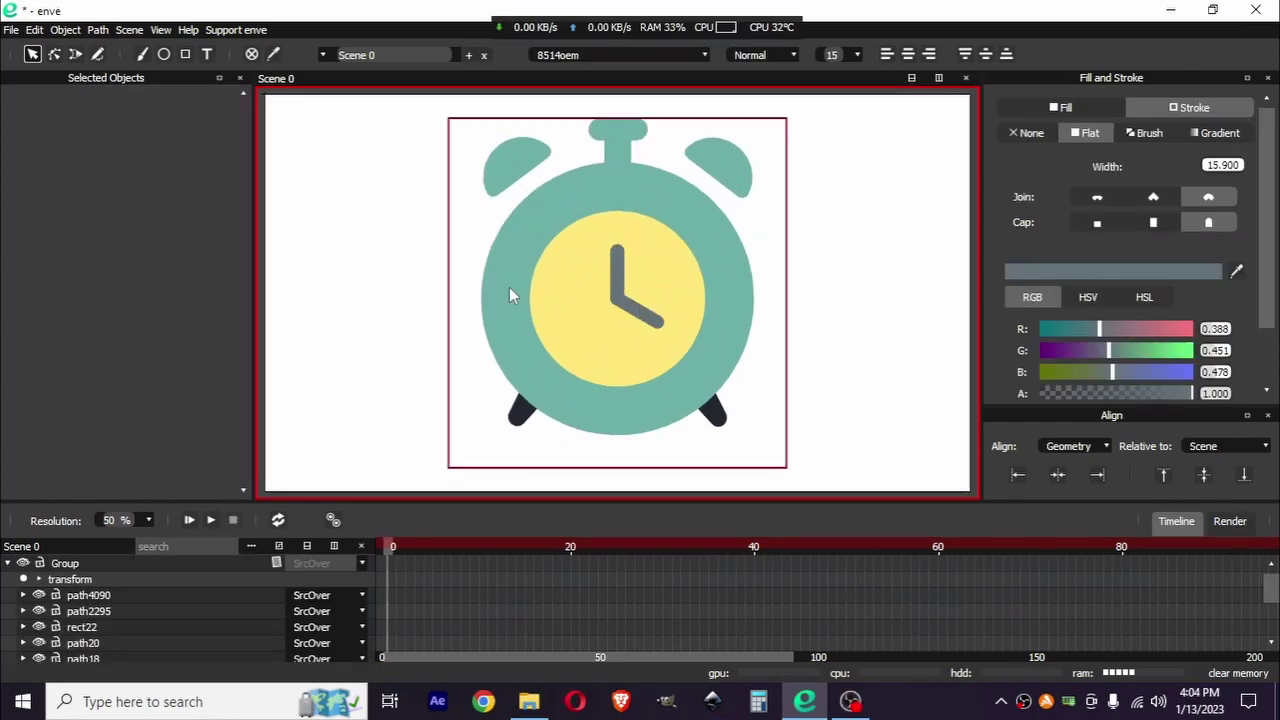
Step: Examine the path points of the teal clock body, circle10, in point editing mode
scroll(608, 295, "up", 4)
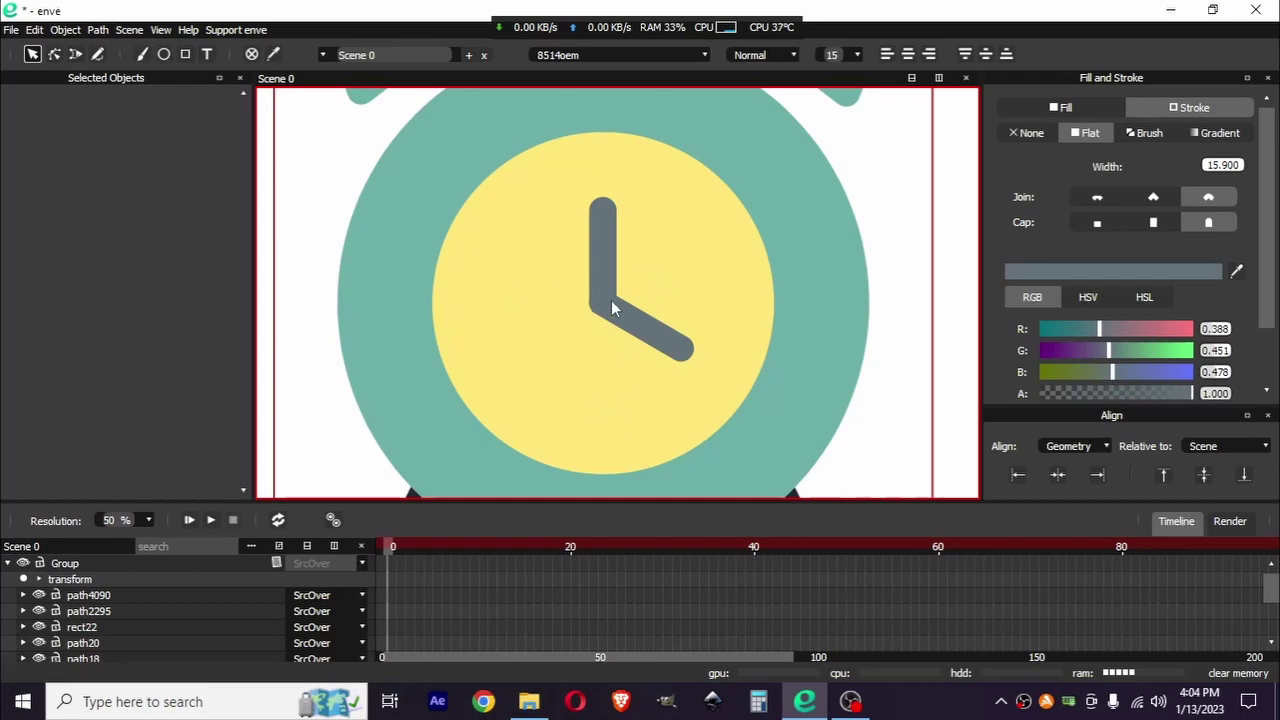
left_click(52, 58)
scroll(540, 285, "down", 4)
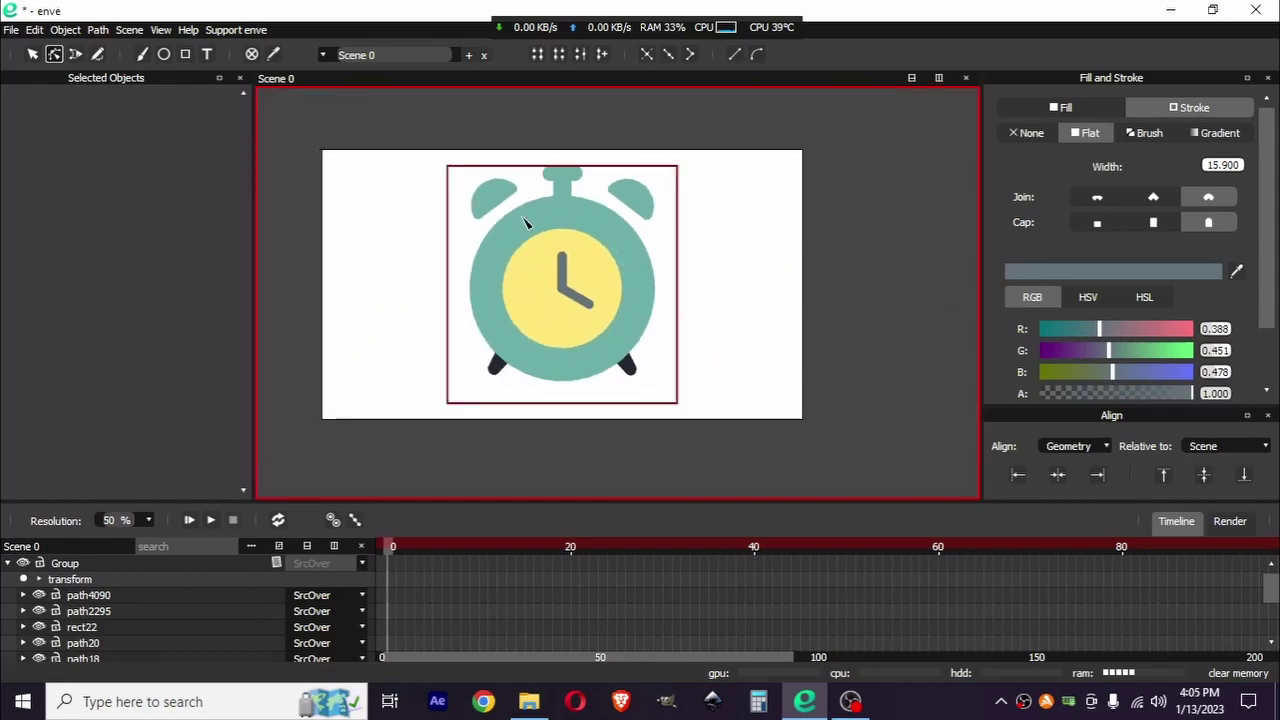
left_click(605, 238)
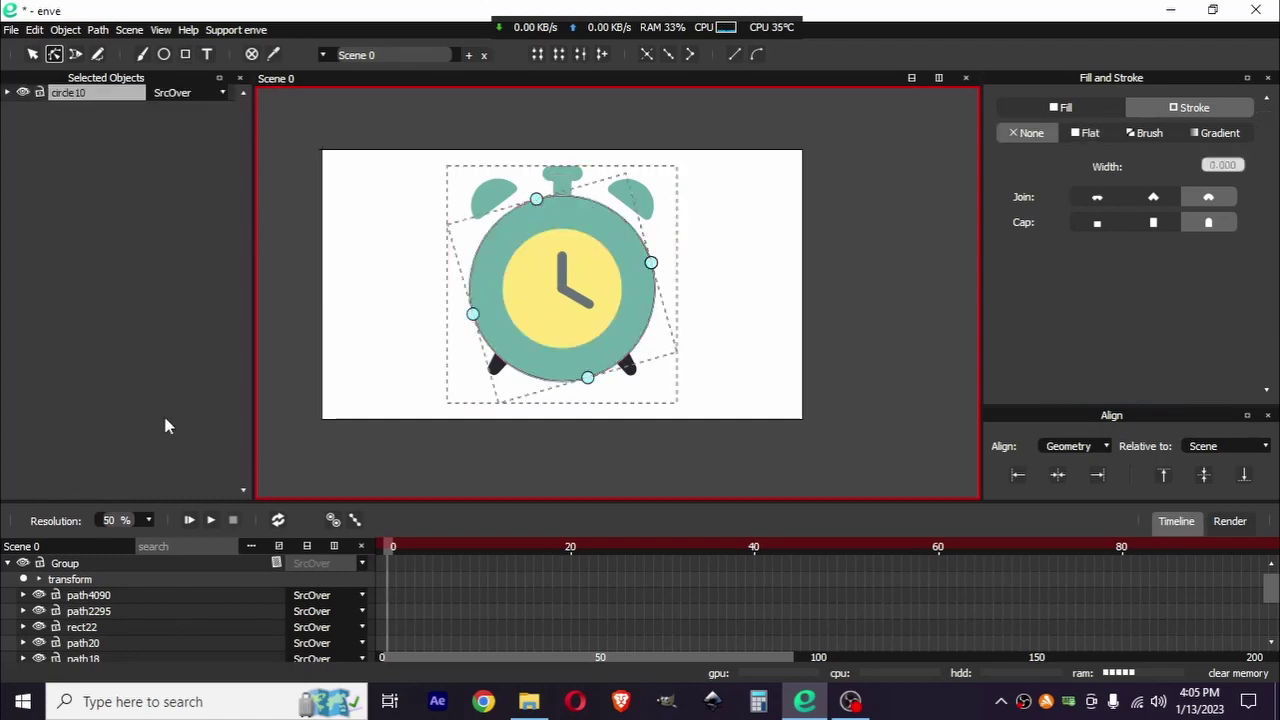
Step: Add a null object where the two clock hands meet and scale it down to about 0.45
left_click(252, 54)
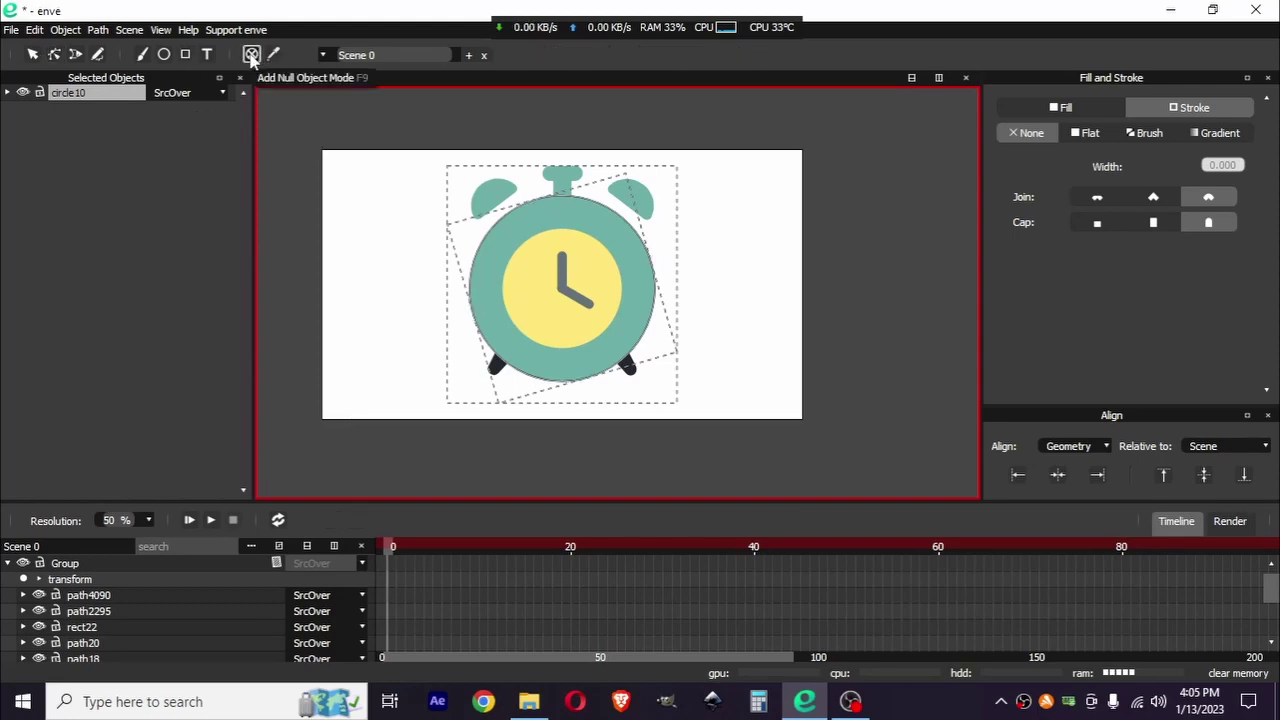
scroll(575, 290, "up", 4)
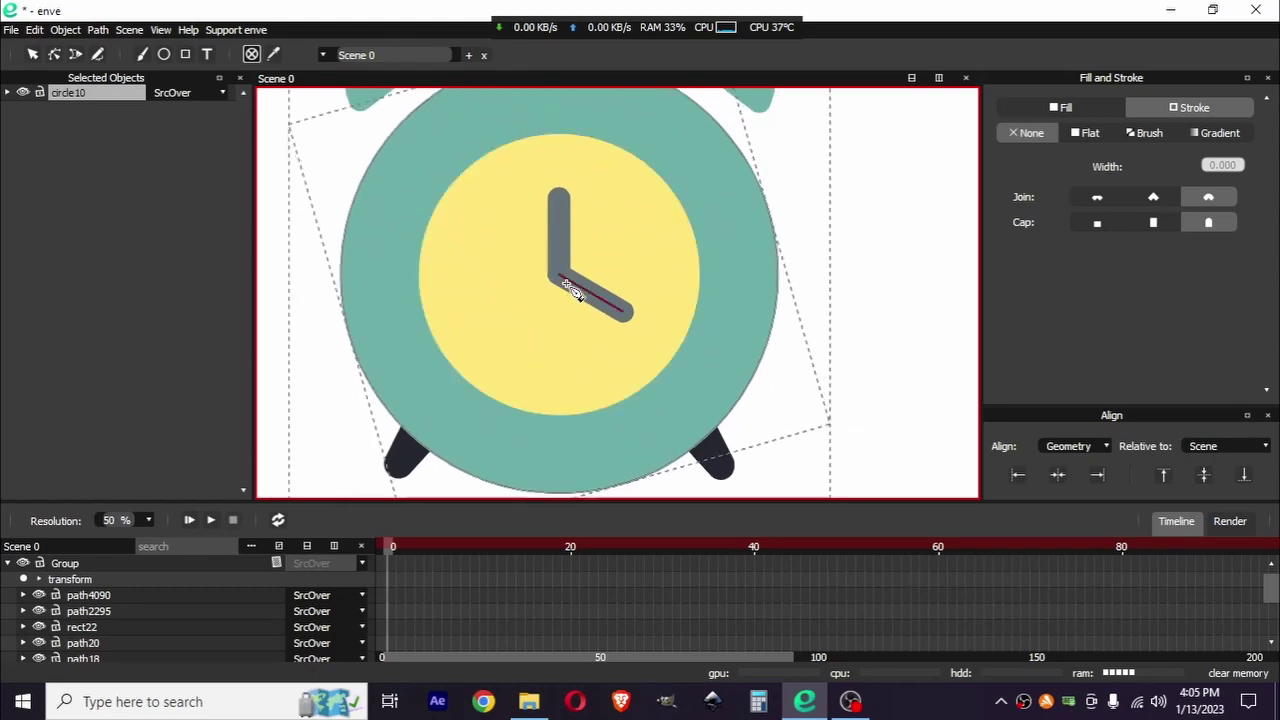
scroll(575, 290, "up", 2)
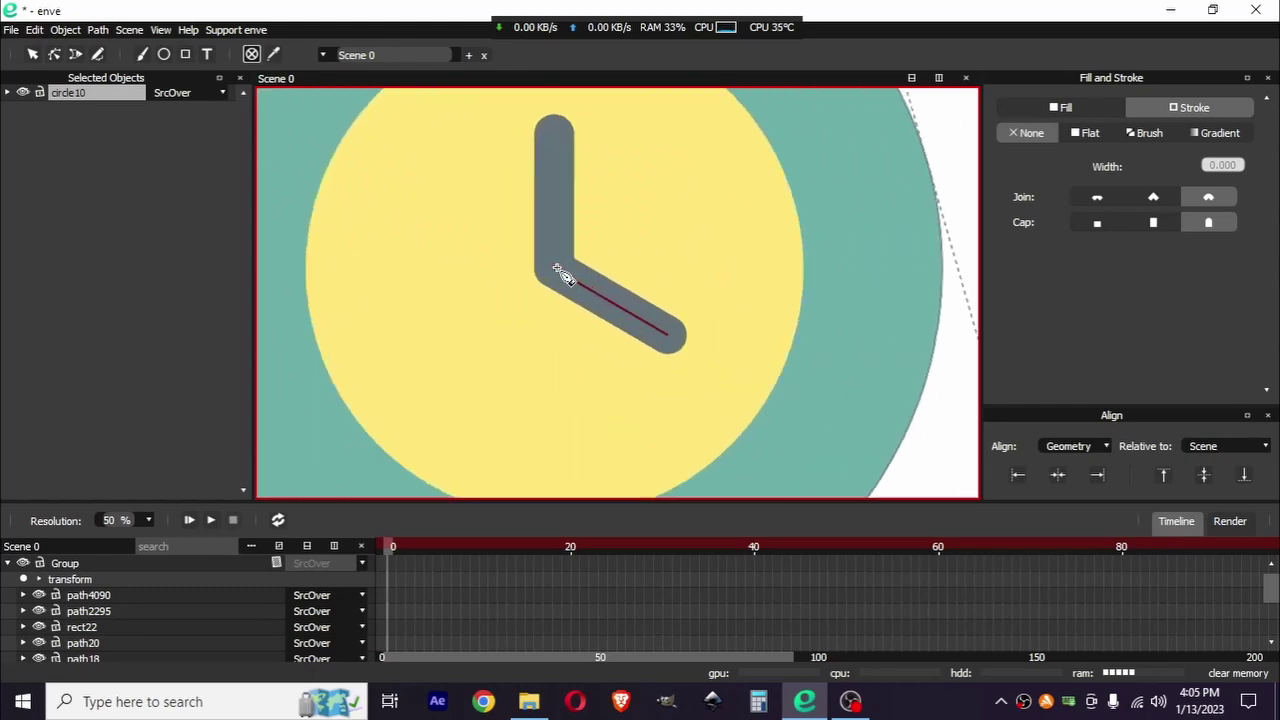
left_click(556, 268)
key("F1")
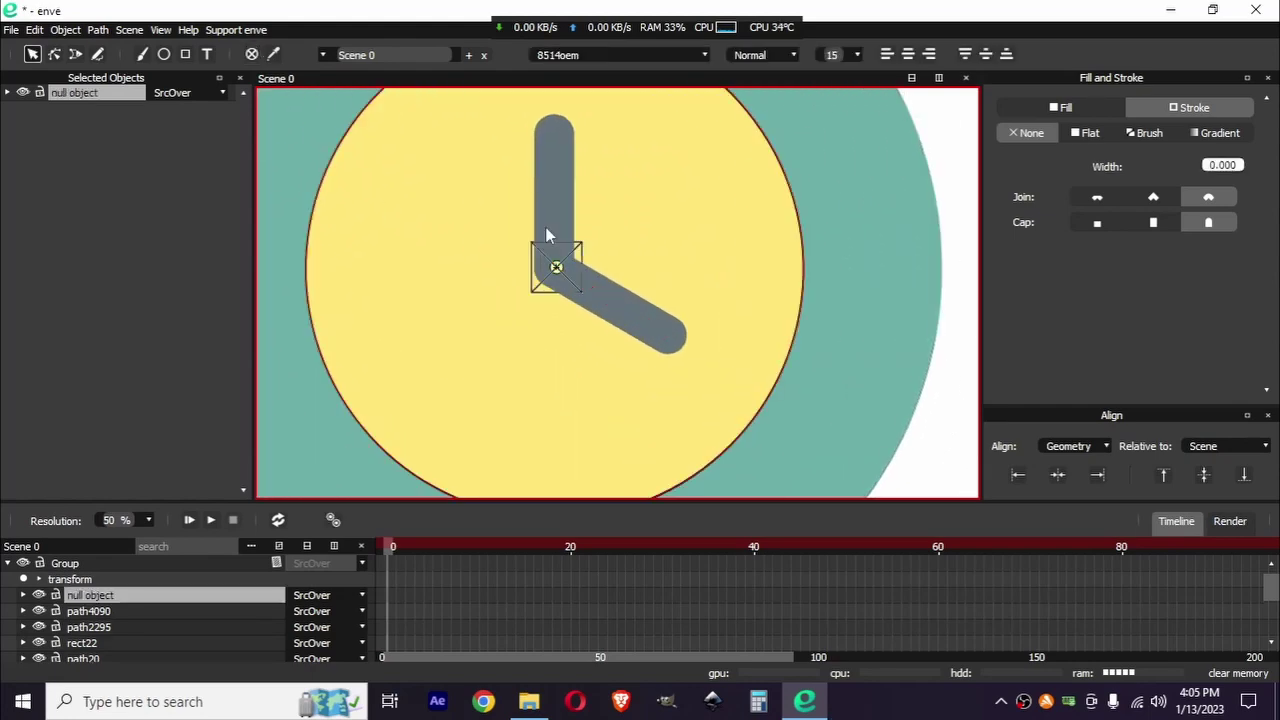
key("s")
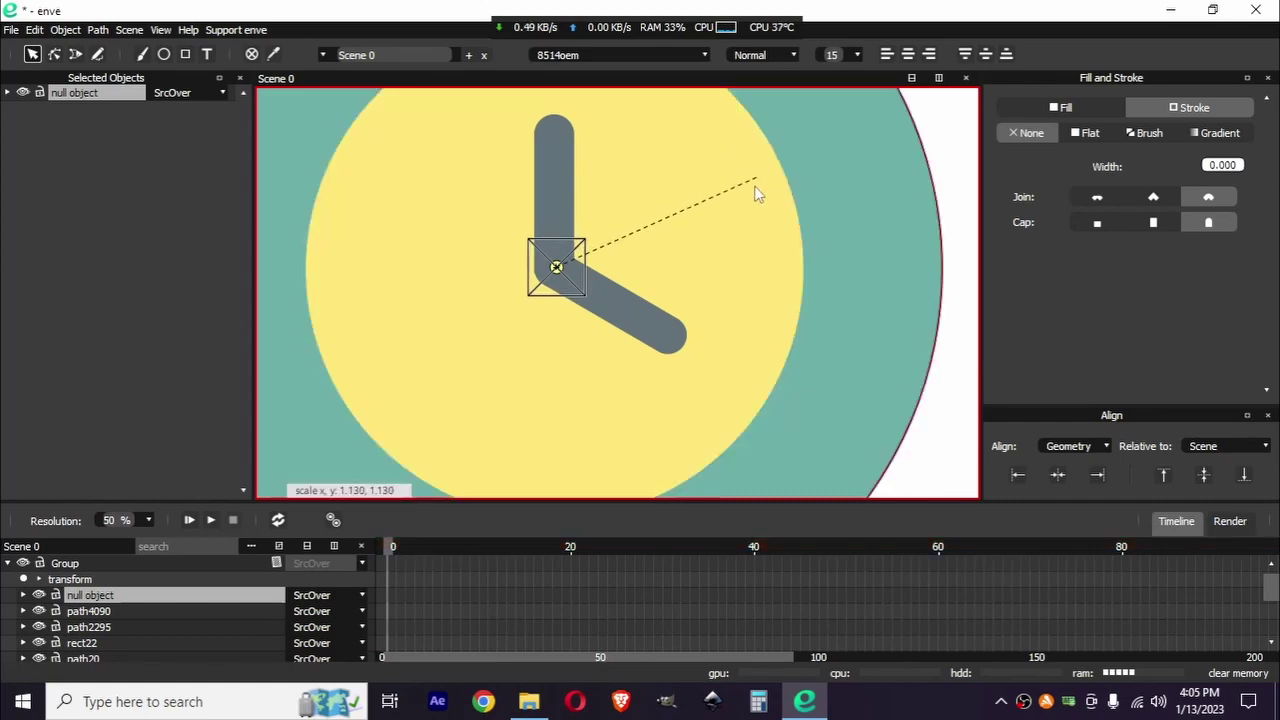
left_click(610, 100)
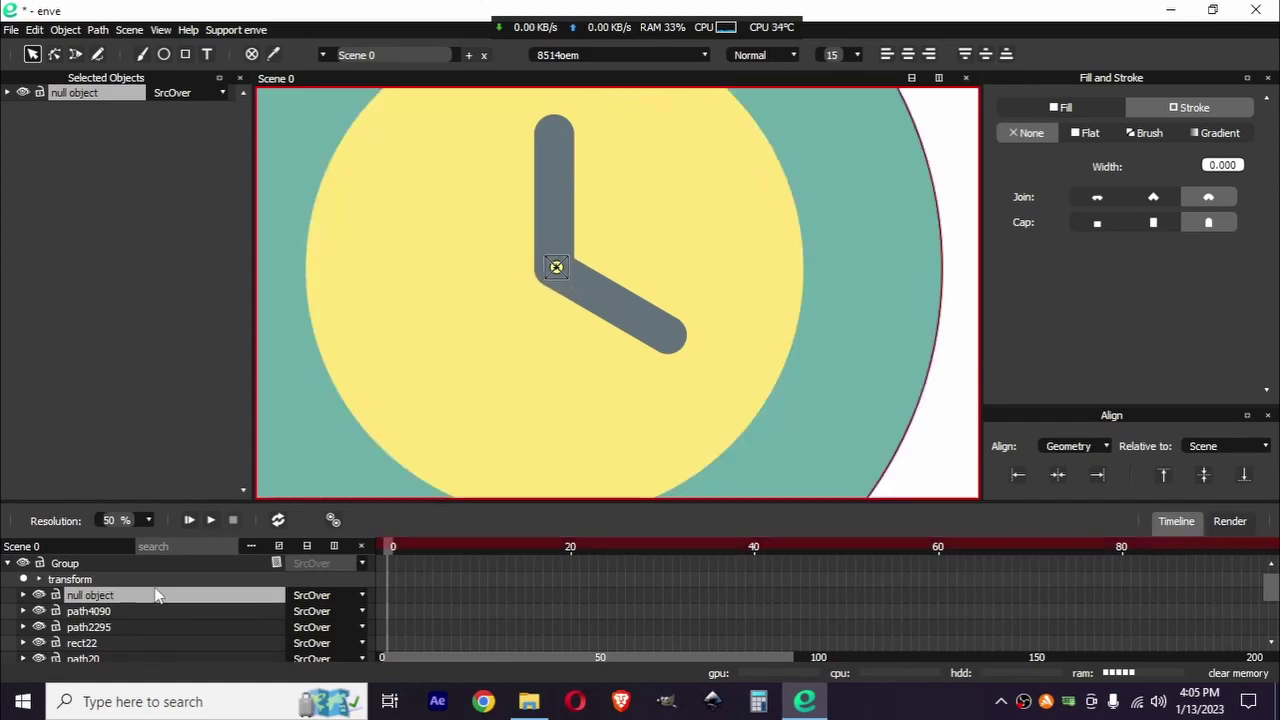
Step: Add a Parent effect to the slanted clock hand, path4090, with the null object as its target
left_click(124, 612)
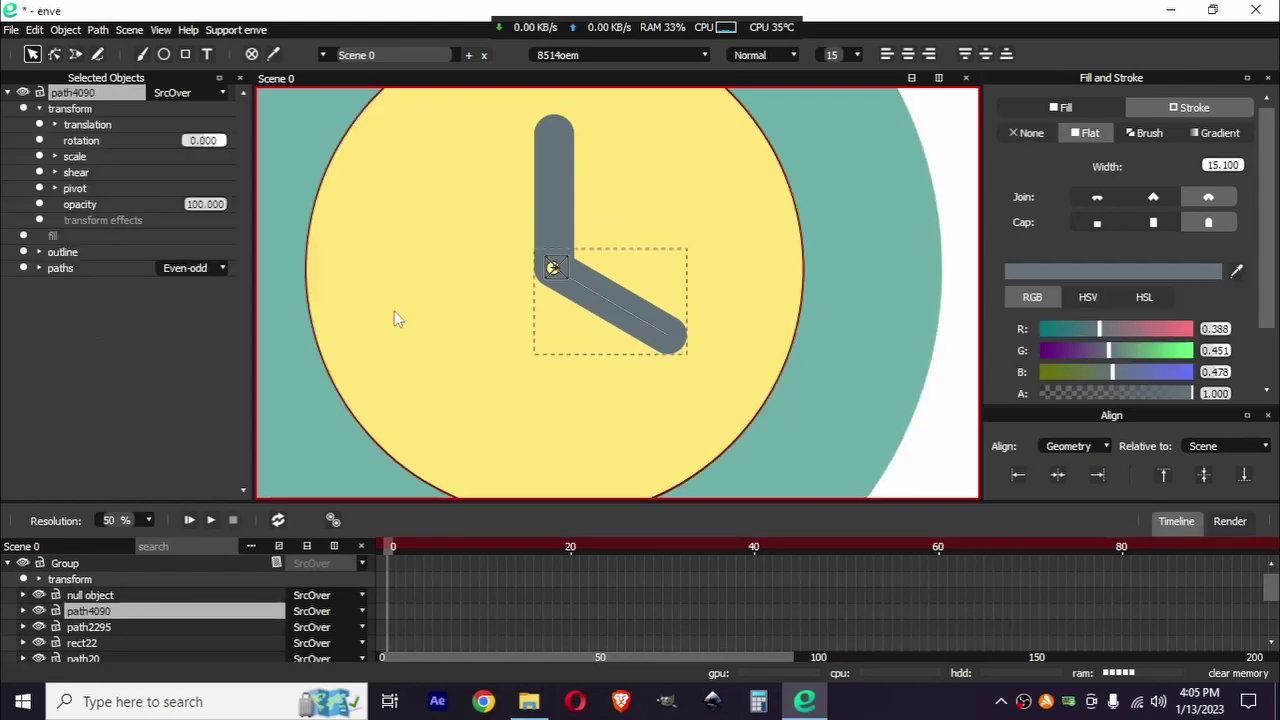
right_click(118, 223)
left_click(152, 294)
left_click(192, 256)
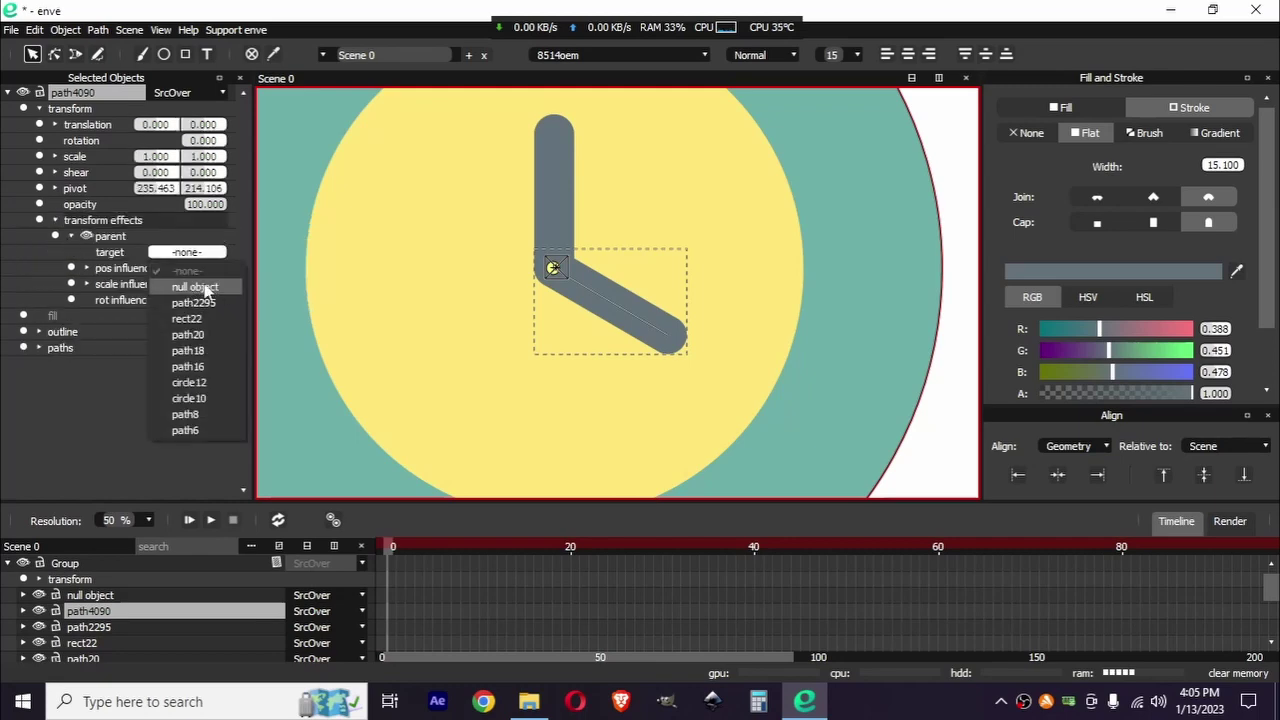
left_click(195, 287)
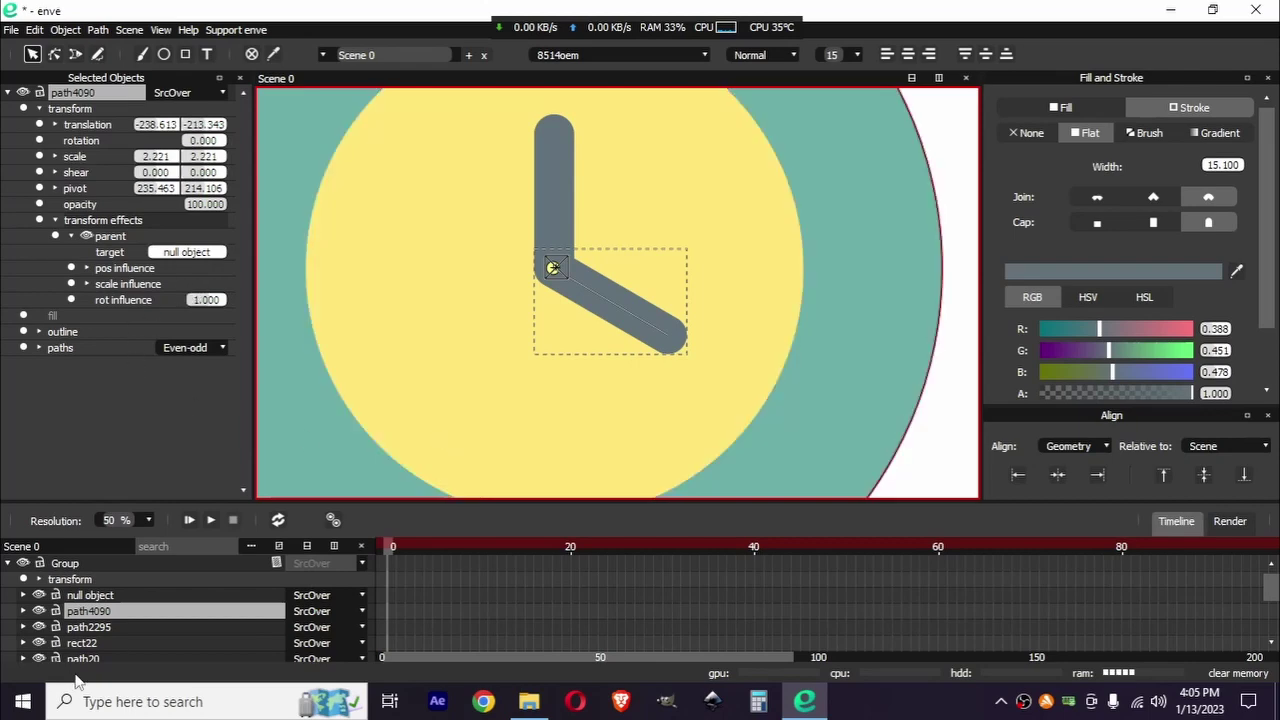
Step: Test the hands' parenting by rotating the null object, and cancel the rotation
left_click(90, 595)
key("r")
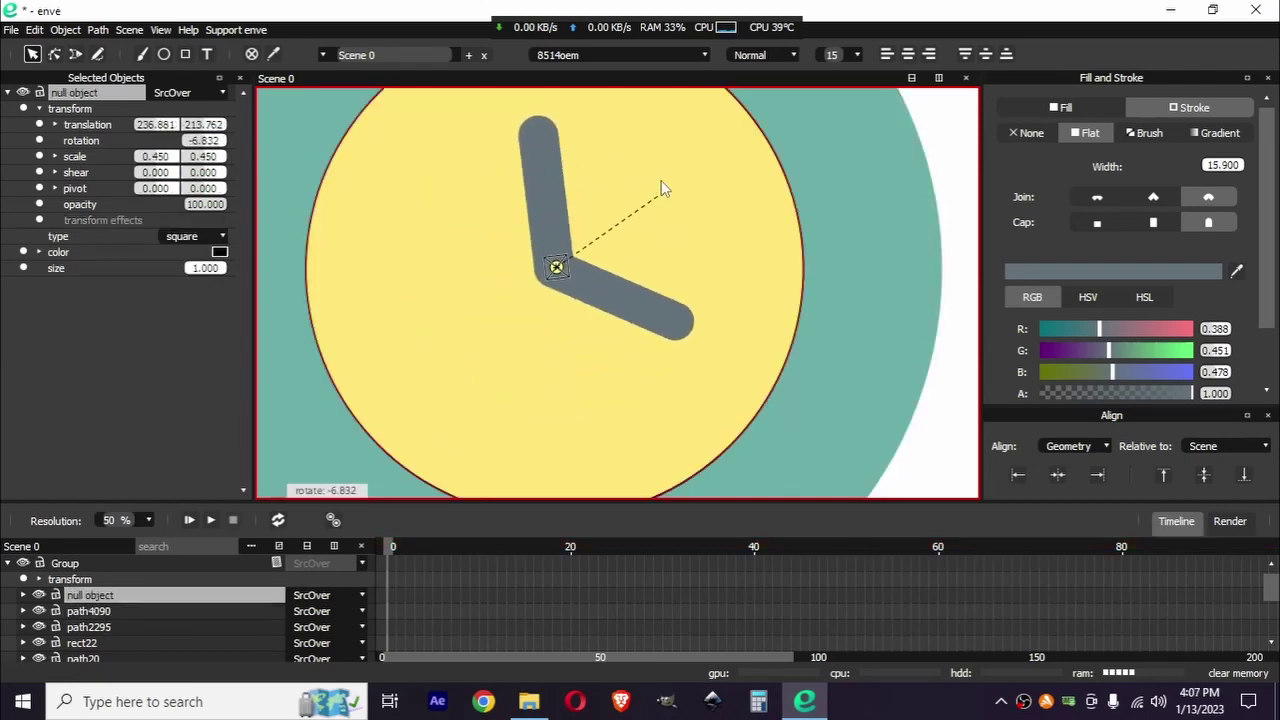
right_click(650, 182)
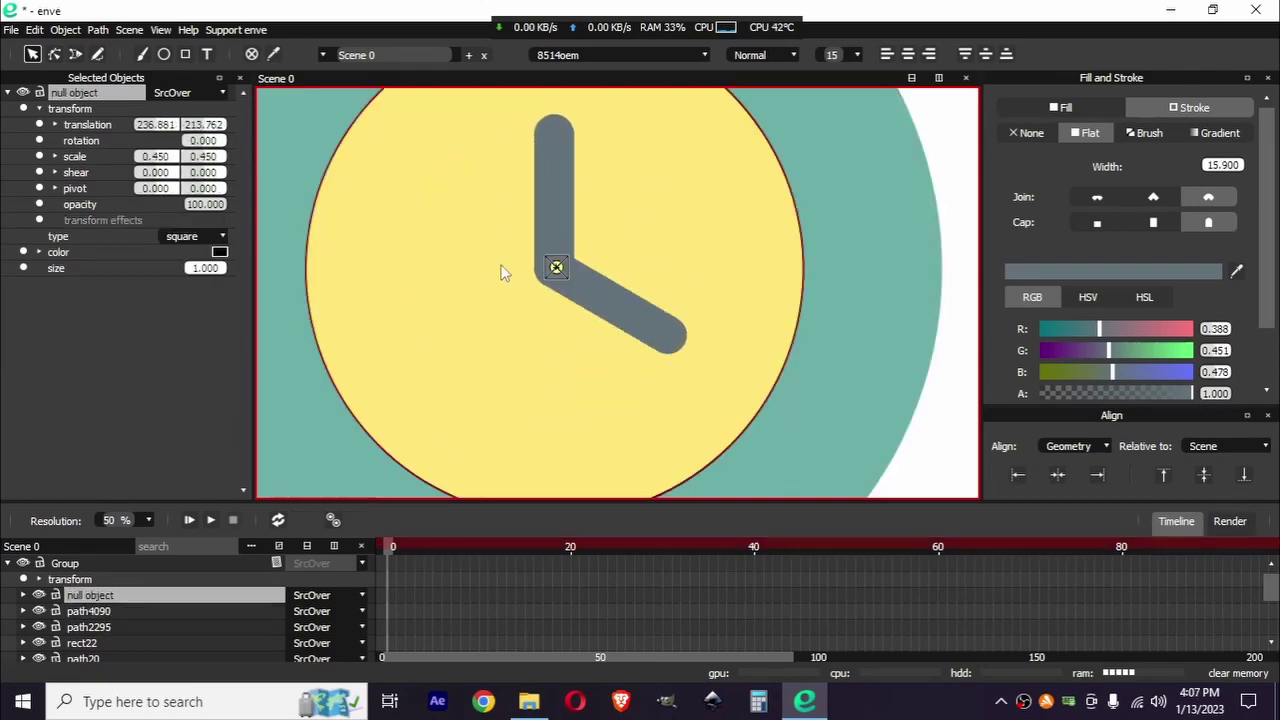
Step: Examine the transform effects and the Parent effect's target choices for the slanted hand, path4090
left_click(105, 612)
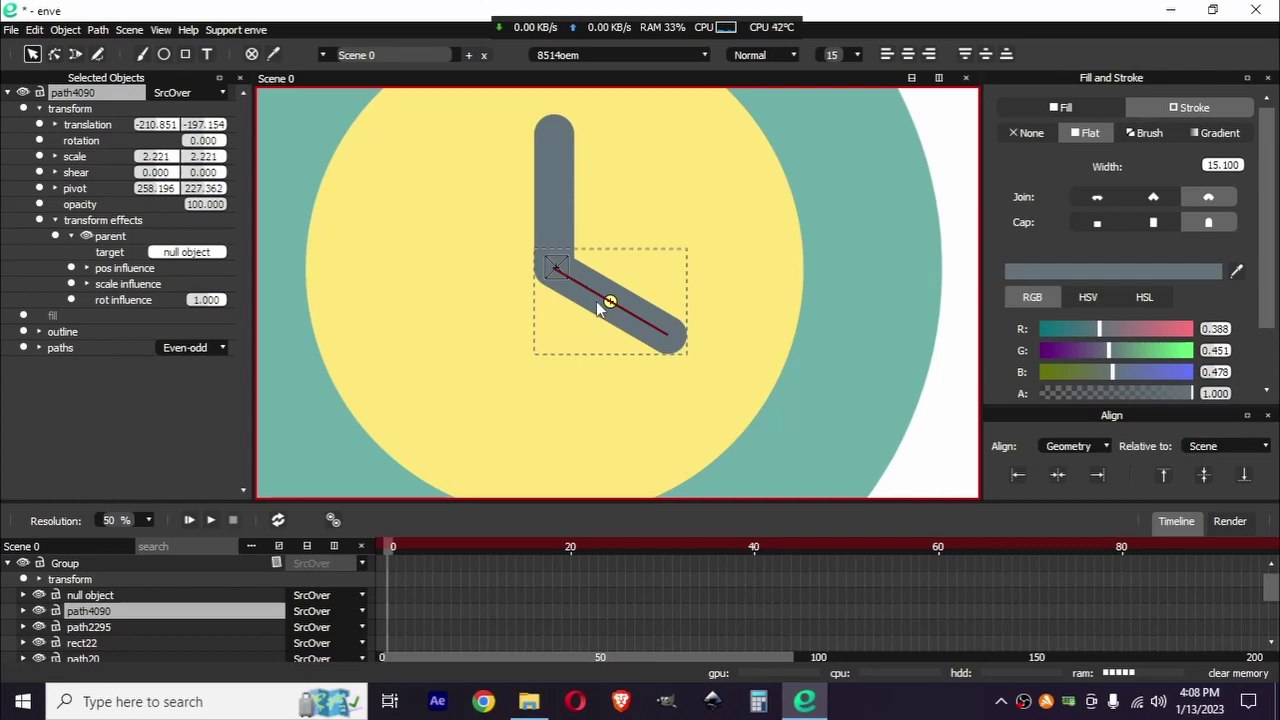
right_click(128, 221)
left_click(118, 244)
left_click(188, 253)
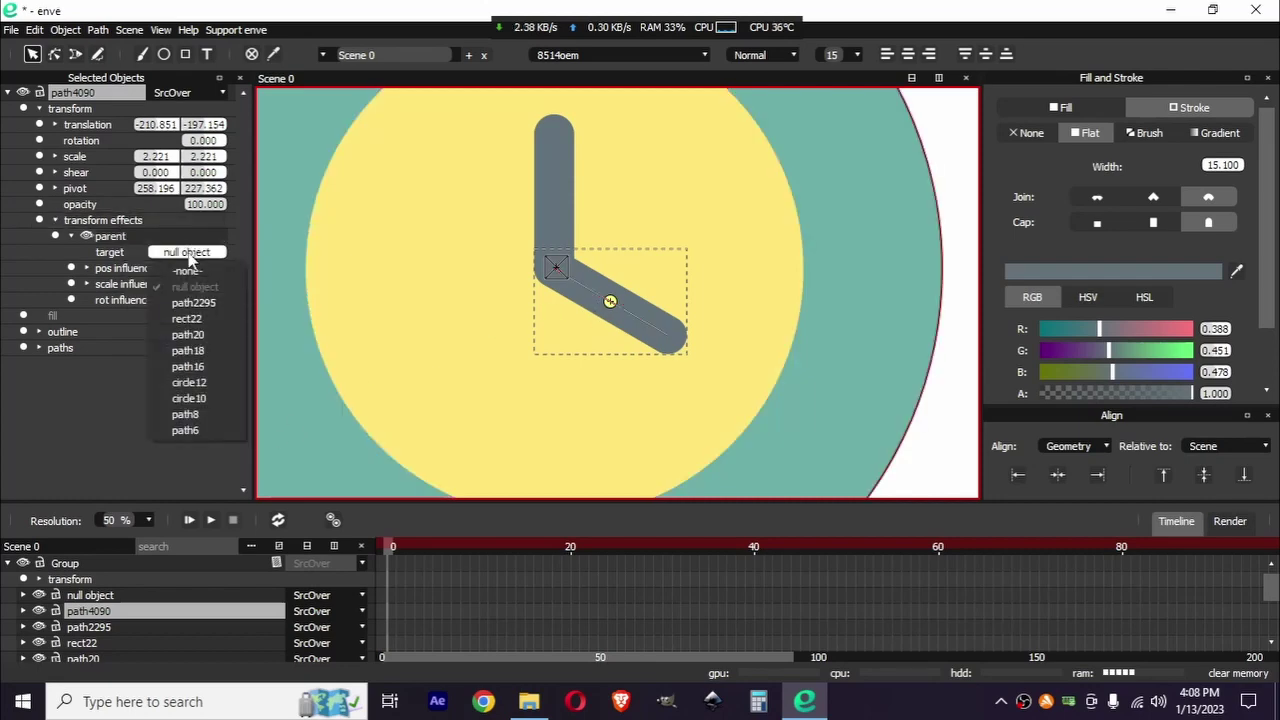
Step: Replace the Parent effect on the vertical hand, path2295, with a Follow Object effect targeting the null object, with rotation influence 0.7
left_click(95, 628)
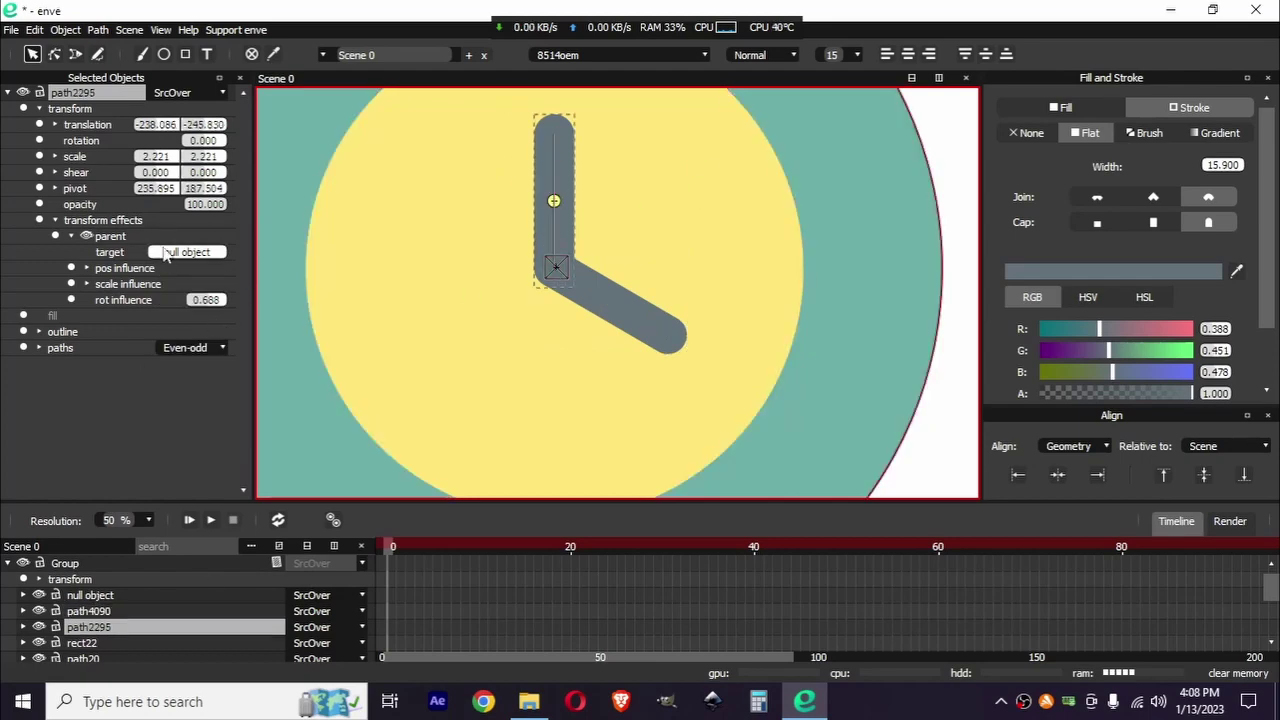
right_click(107, 221)
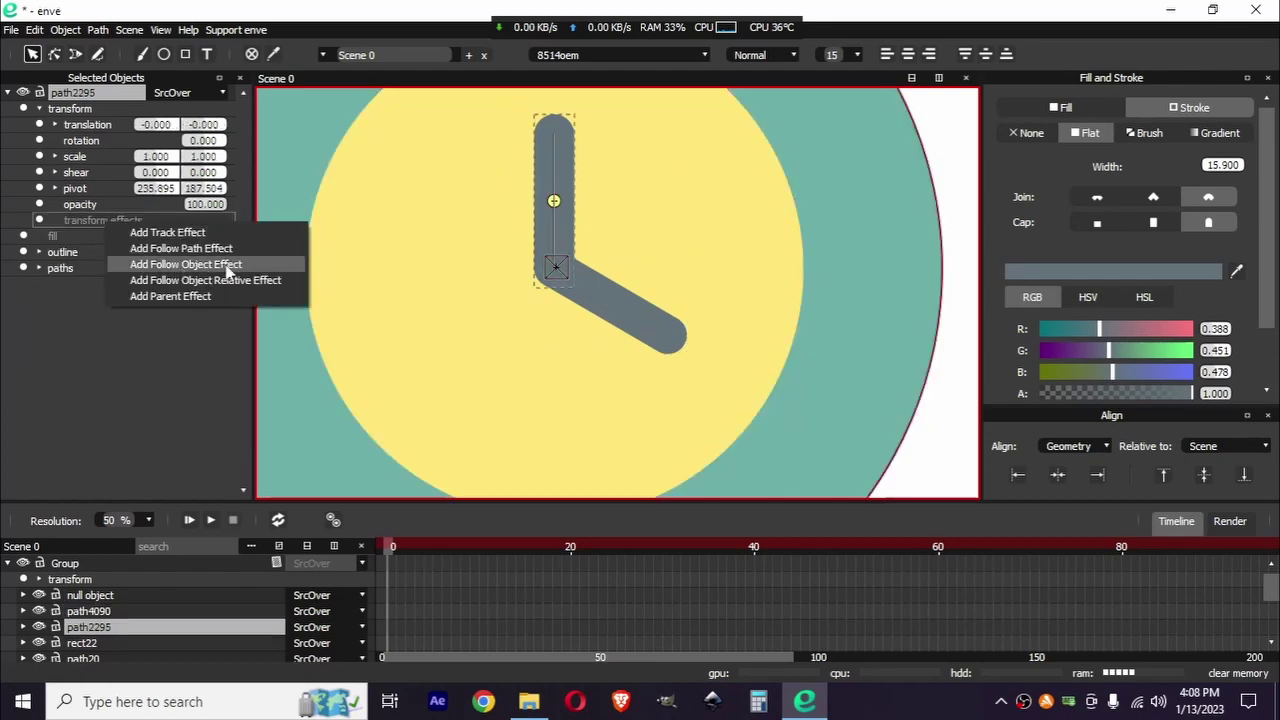
left_click(255, 270)
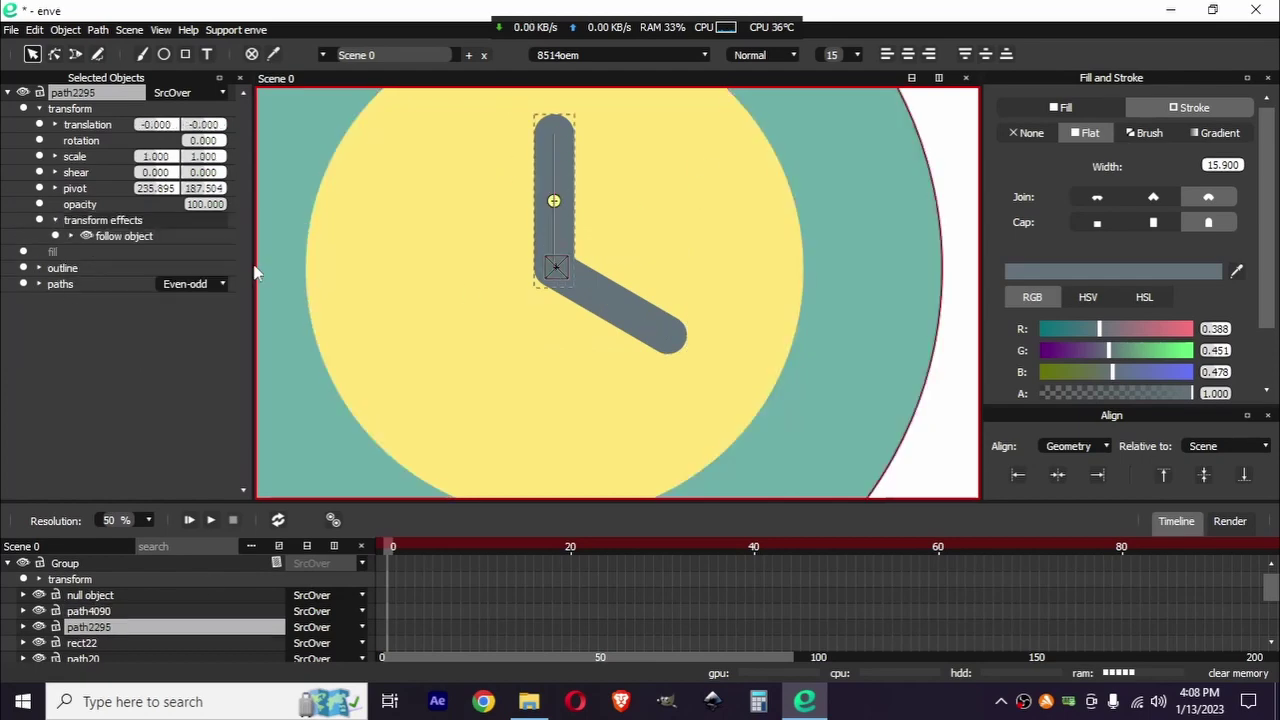
left_click(71, 237)
left_click_drag(217, 303, 204, 303)
left_click(187, 252)
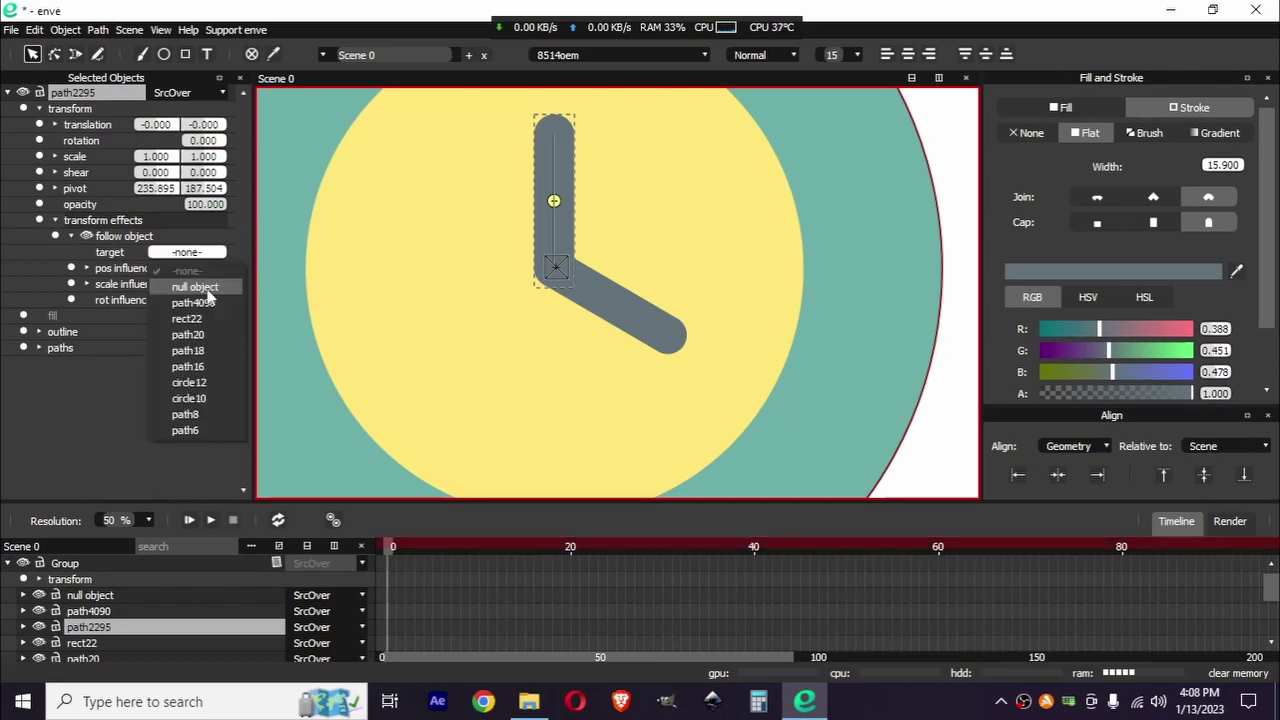
left_click(200, 287)
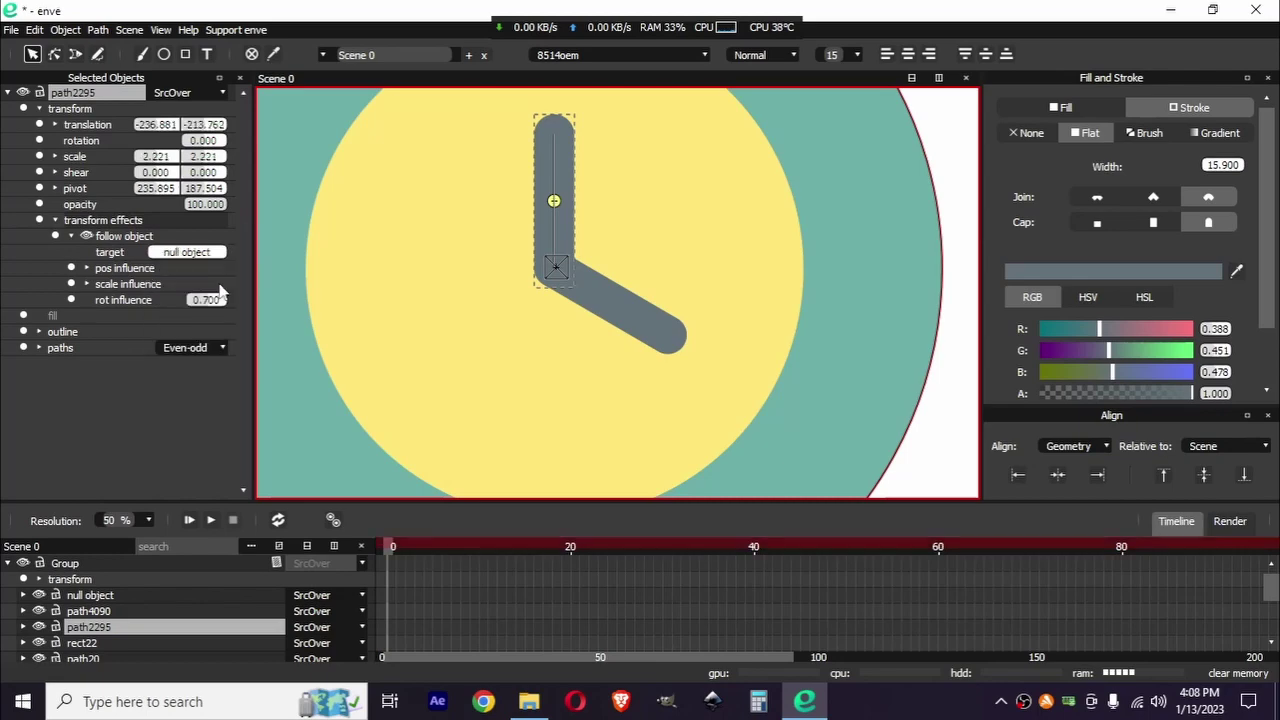
Step: Test the Follow Object effect by rotating the null object, and cancel the rotation
left_click(115, 597)
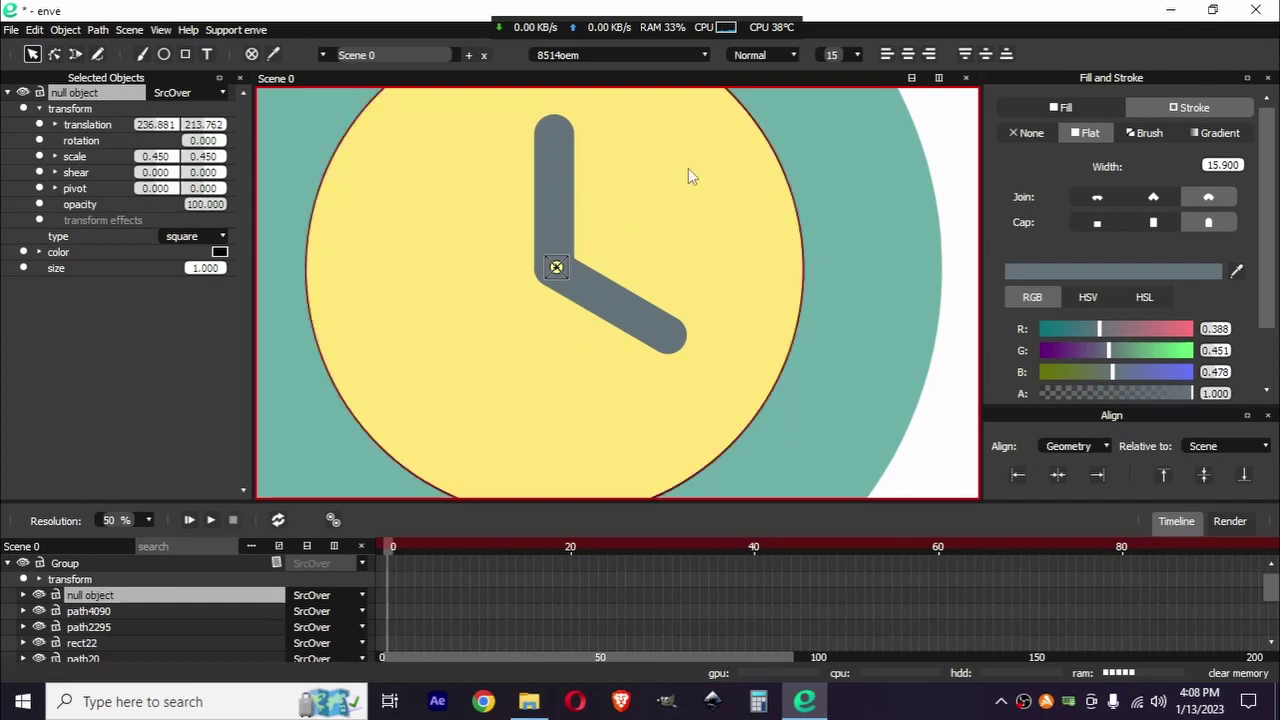
key("r")
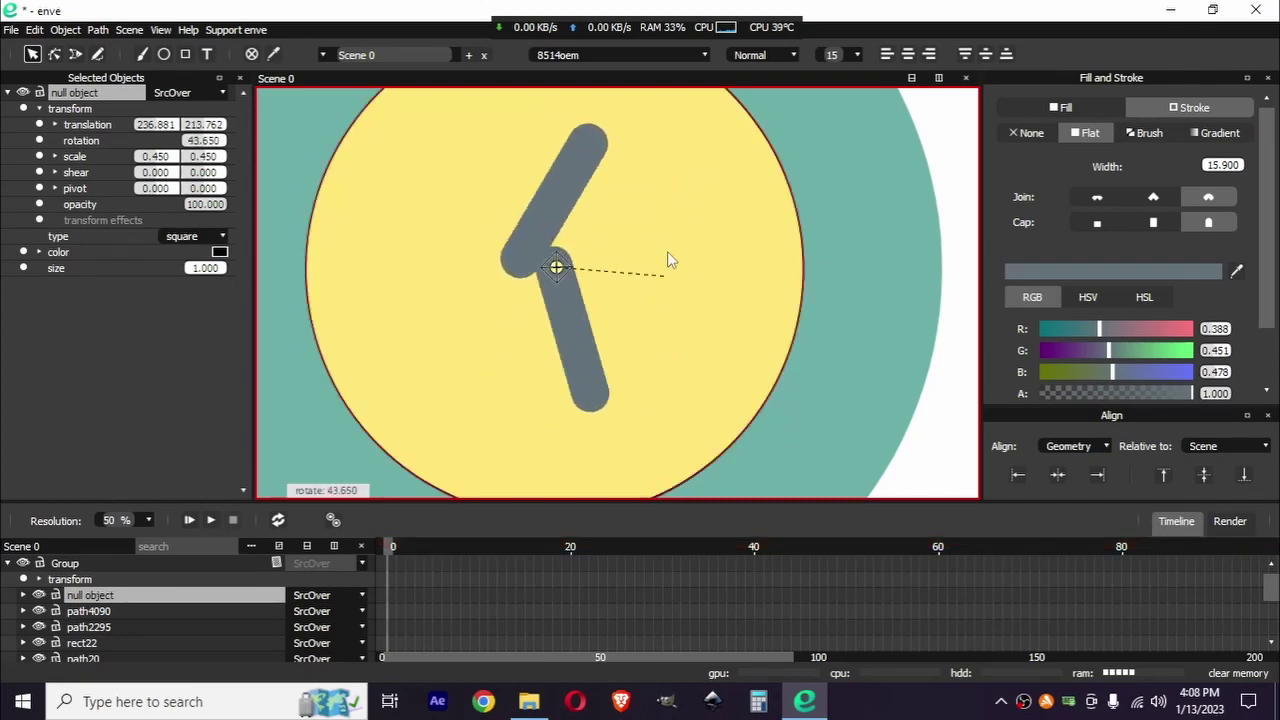
key("Escape")
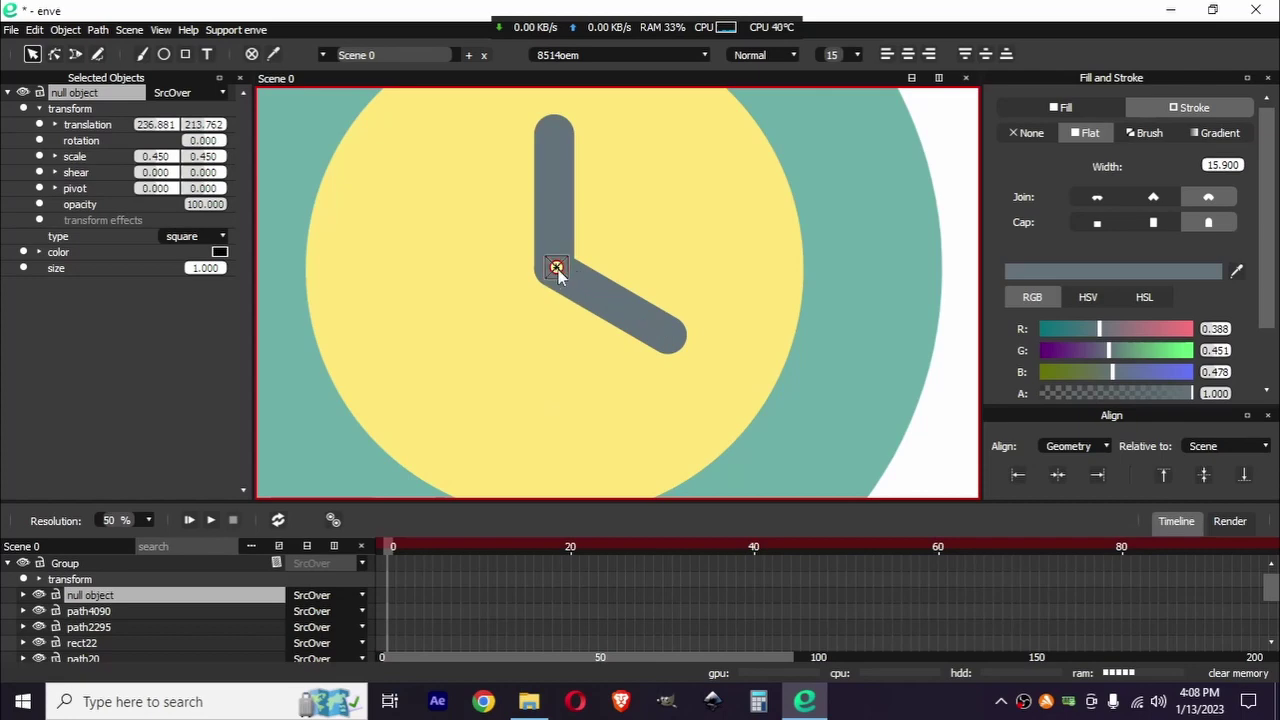
Step: Copy the null object's translation and paste it into the pivot of the vertical hand, path2295
left_click(555, 168)
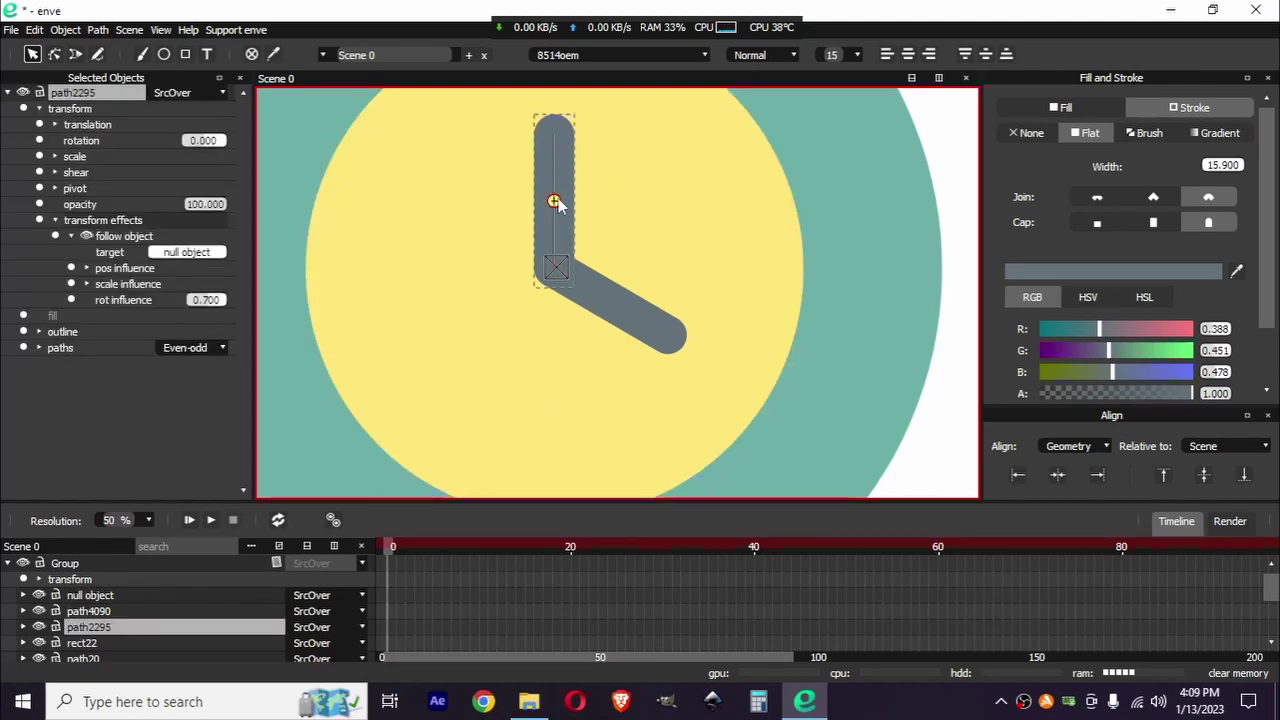
scroll(555, 205, "up", 3)
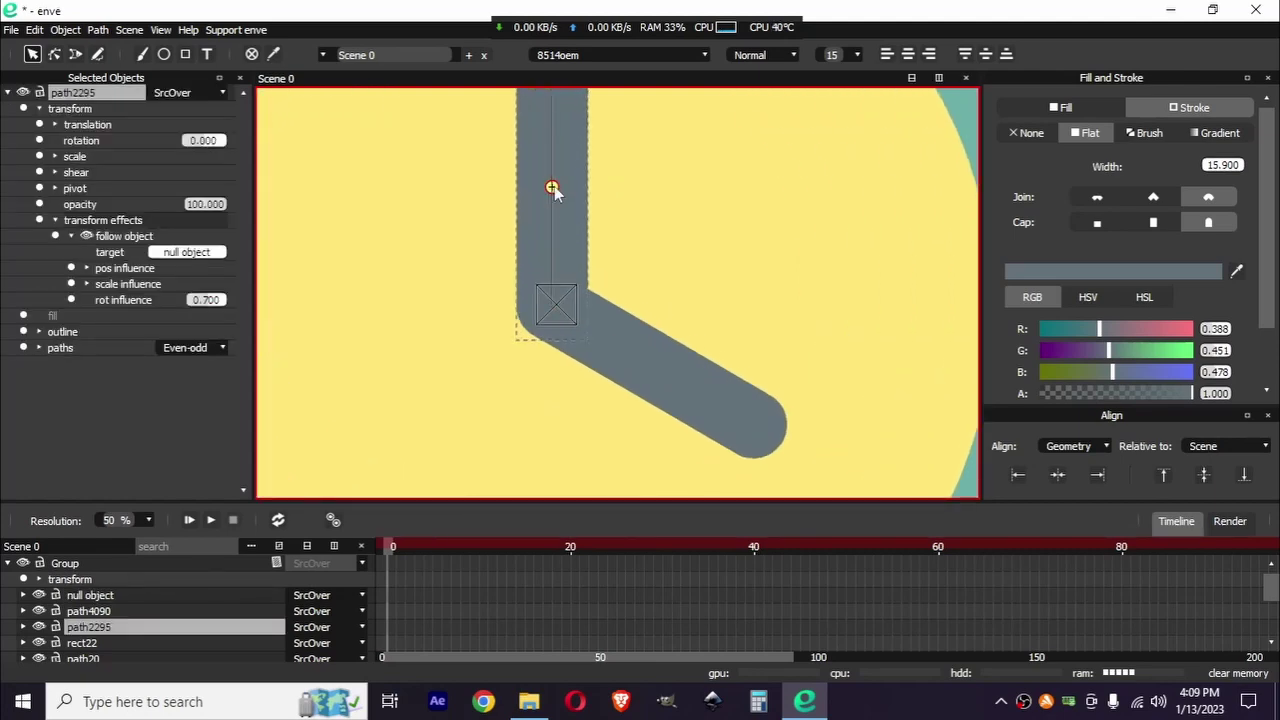
left_click(556, 303)
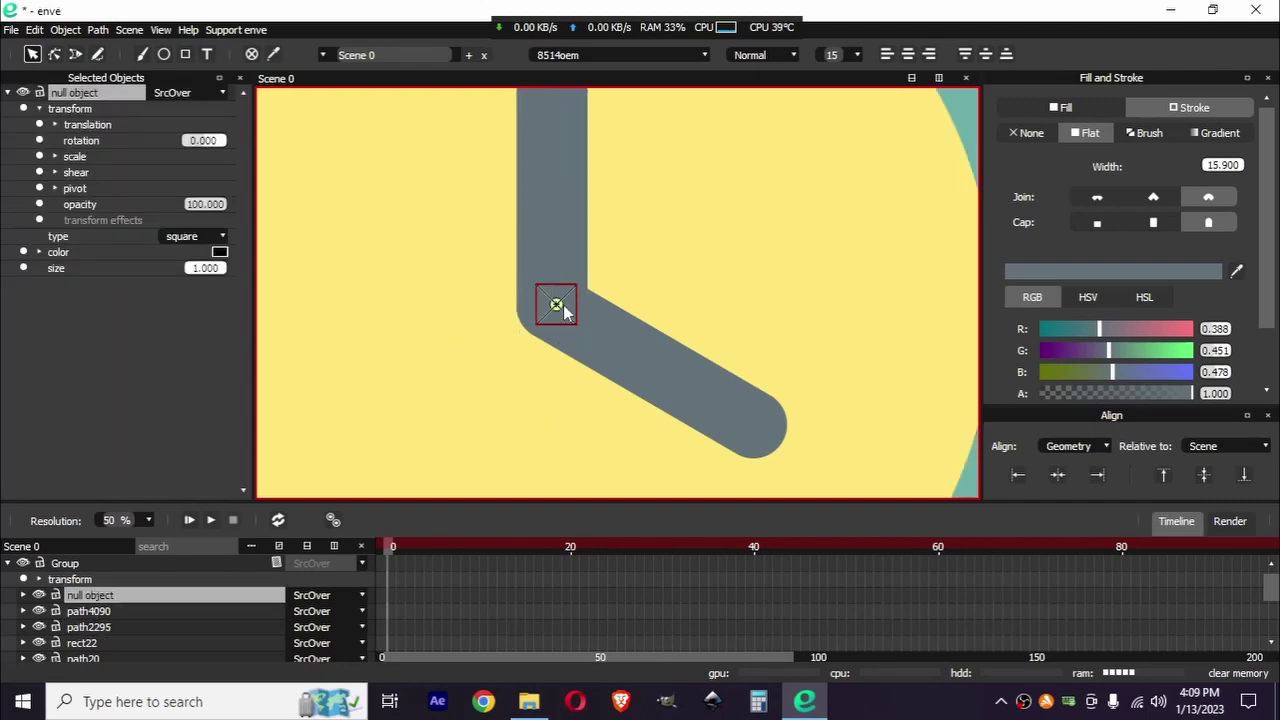
left_click(56, 125)
right_click(101, 127)
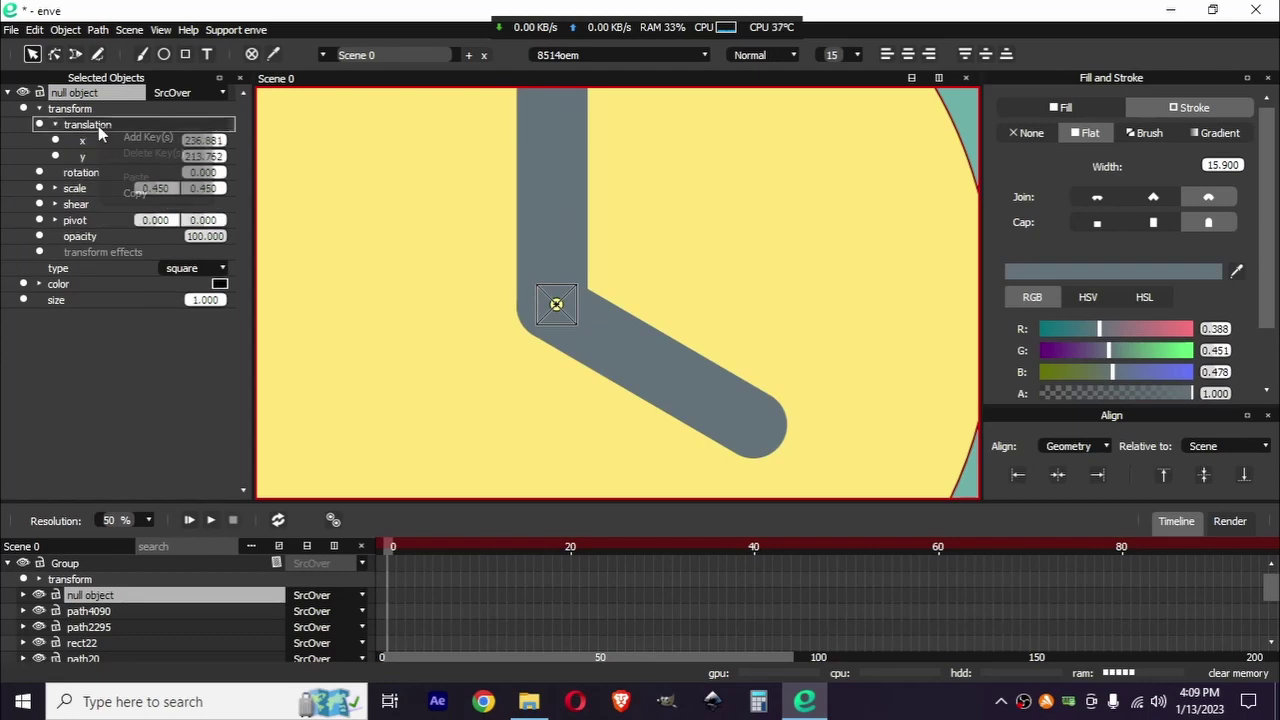
left_click(181, 195)
left_click(148, 624)
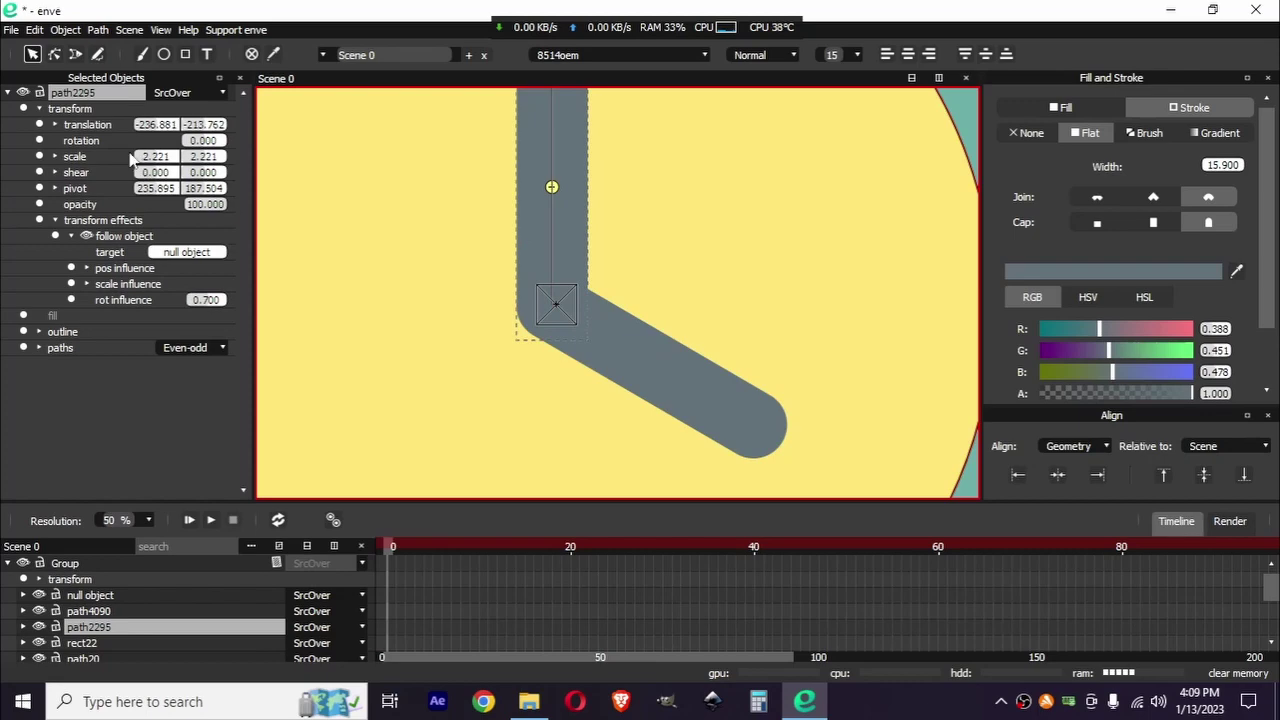
right_click(81, 190)
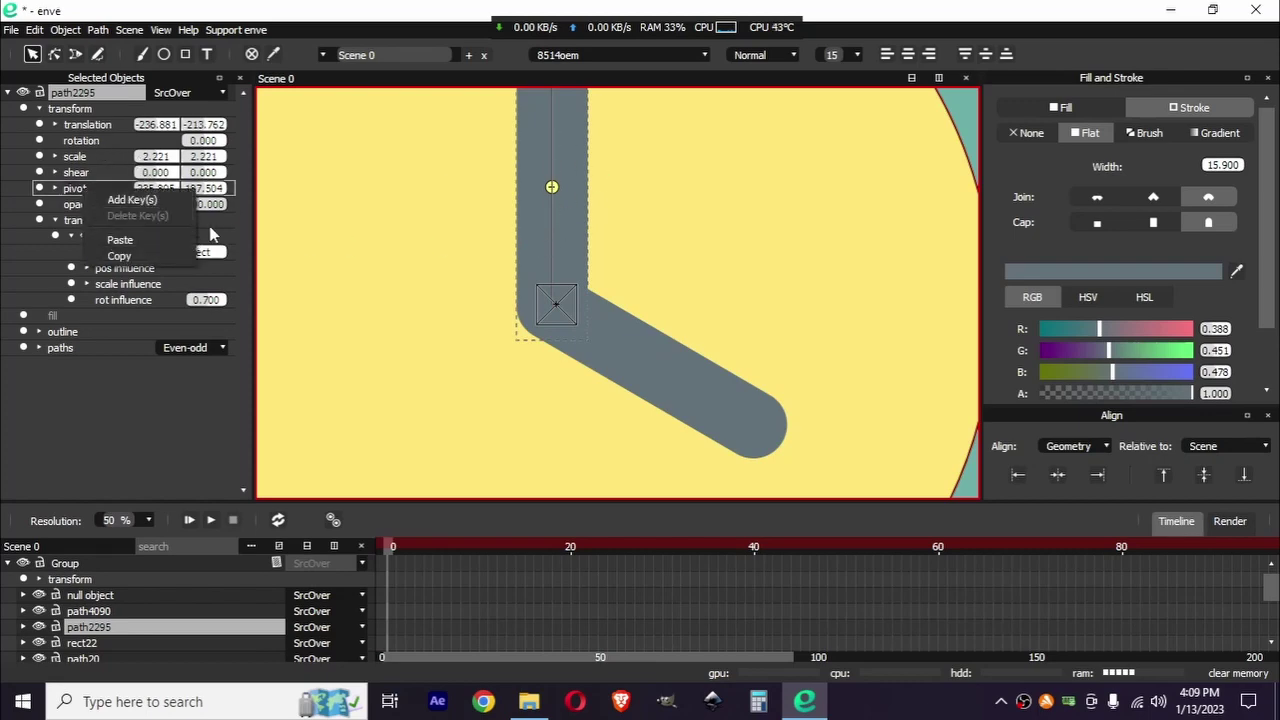
left_click(120, 240)
scroll(600, 330, "down", 3)
scroll(556, 375, "up", 2)
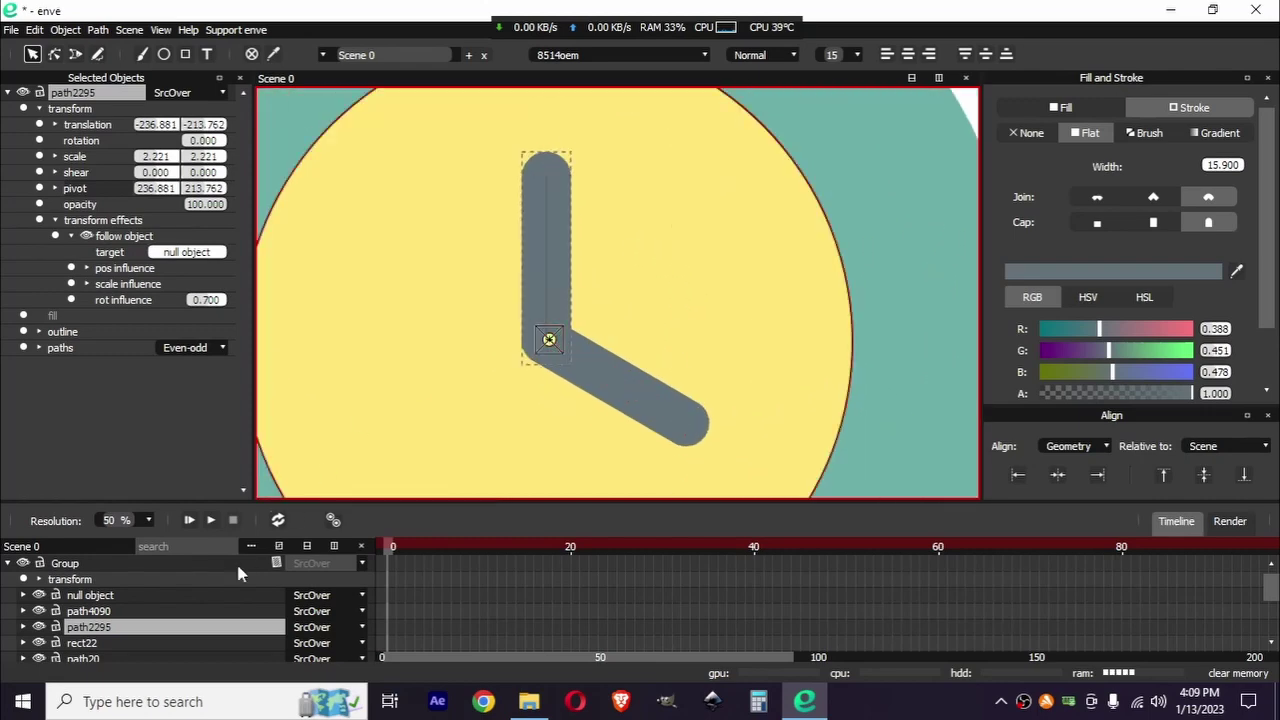
Step: Rotate the null object to check how the vertical hand turns around its new pivot
left_click(156, 595)
scroll(458, 417, "down", 3)
key("r")
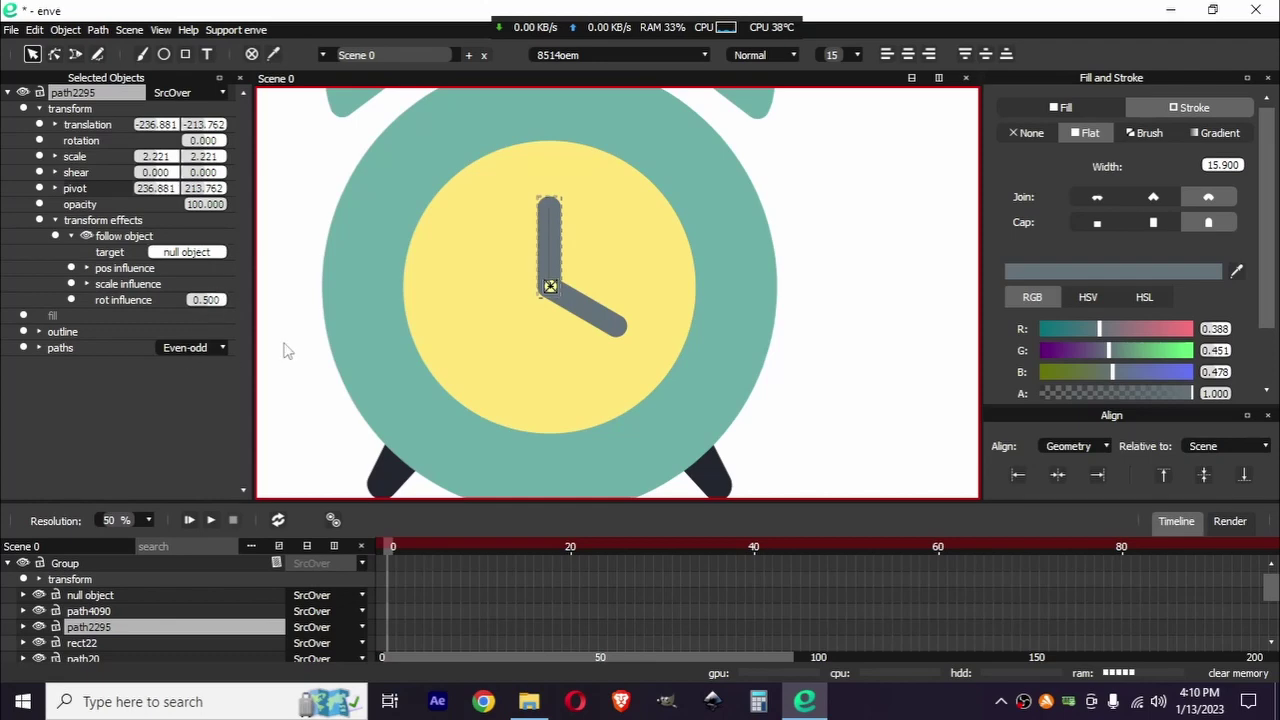
Step: Animate the null object's rotation with a keyframe of 0 at frame 0 and a rotated one at frame 40
left_click(428, 321)
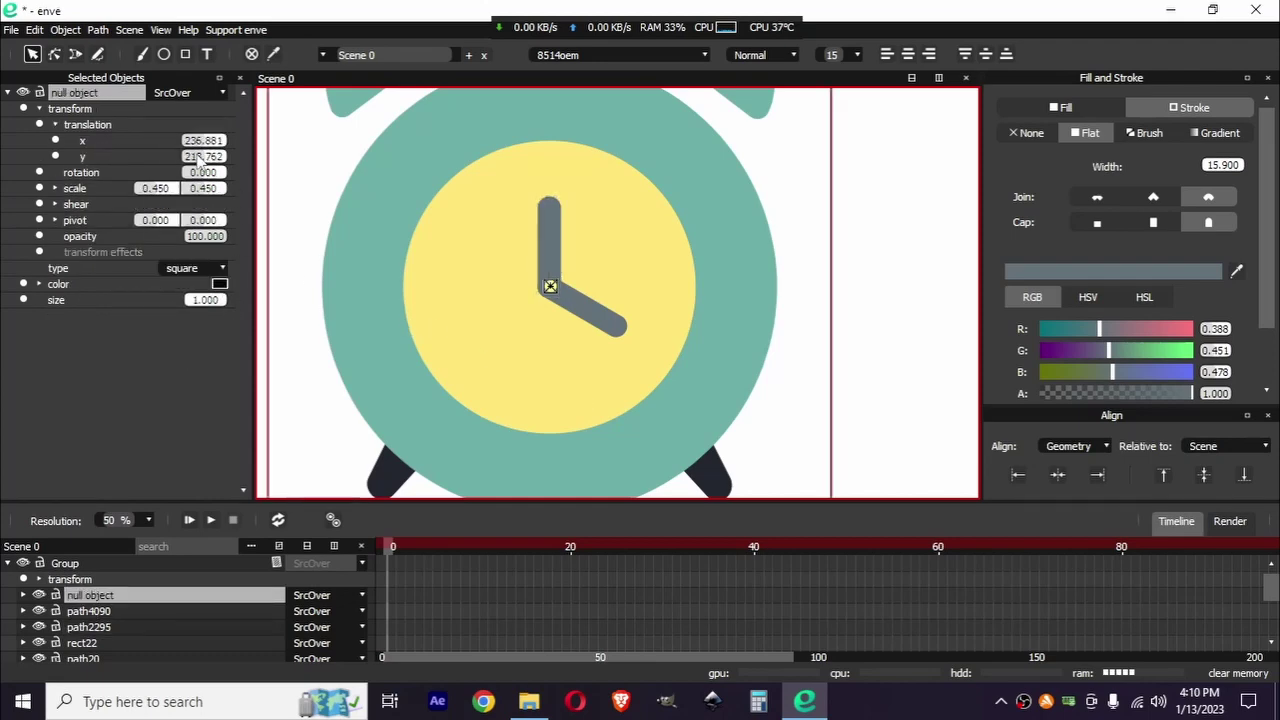
left_click(40, 172)
left_click_drag(468, 542, 755, 597)
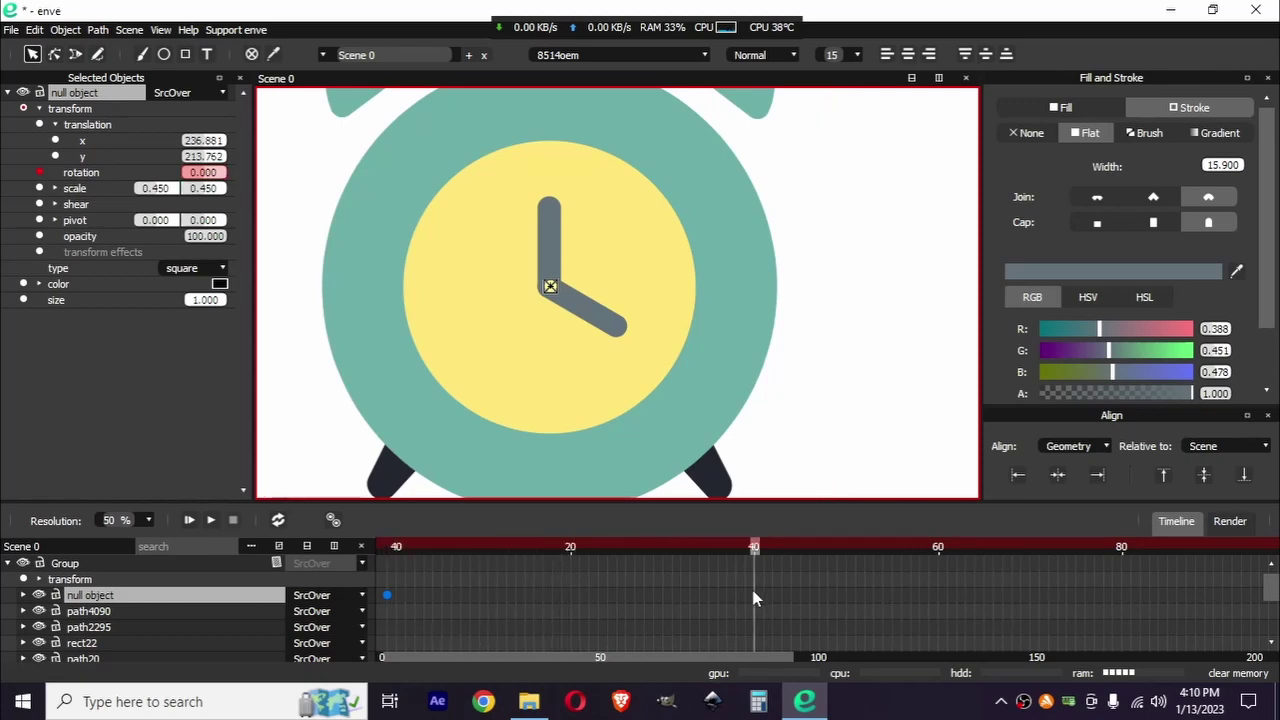
scroll(600, 403, "down", 3)
scroll(606, 429, "up", 4)
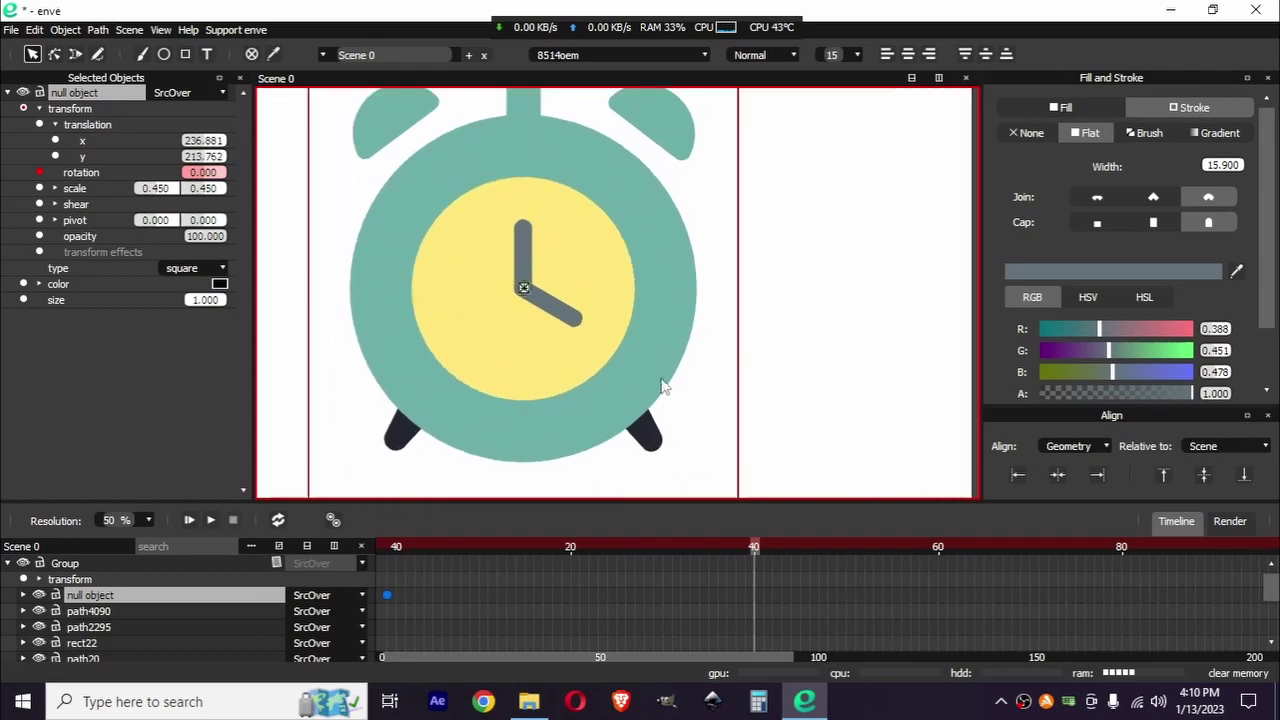
key("r")
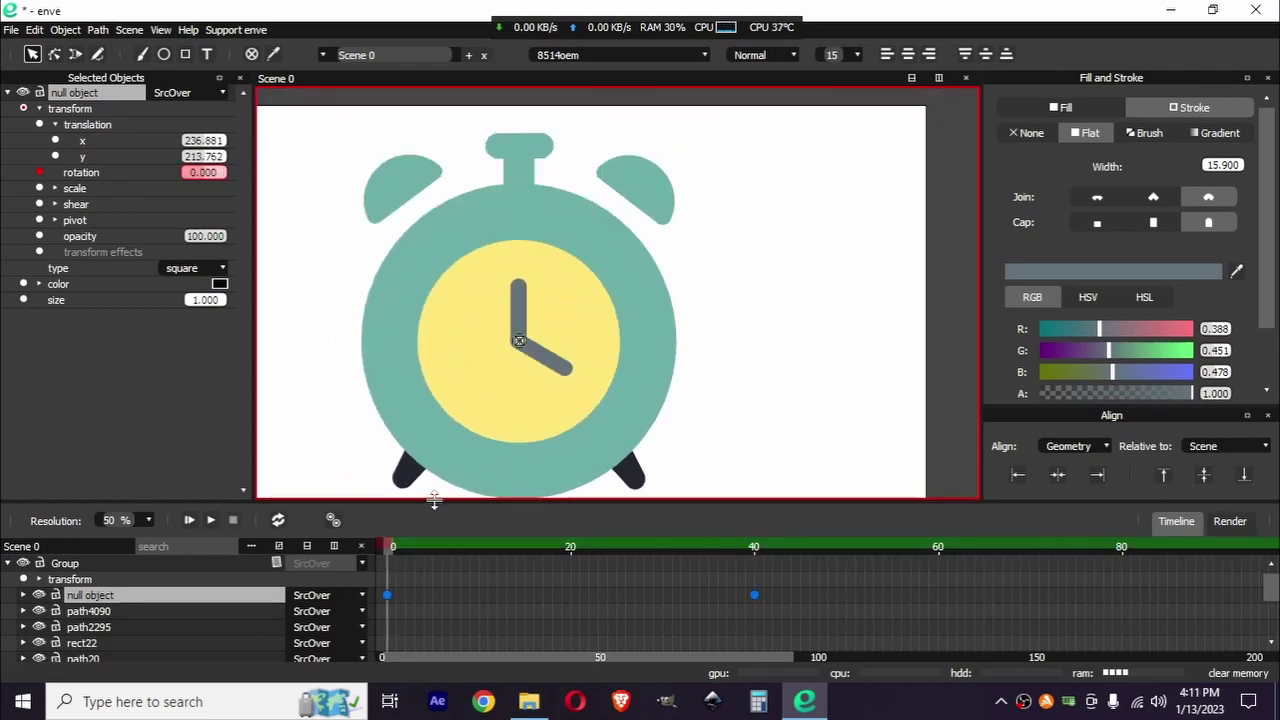
Step: Expand the null object's transform properties in the timeline to inspect its keyframes
left_click_drag(431, 500, 503, 301)
left_click(23, 421)
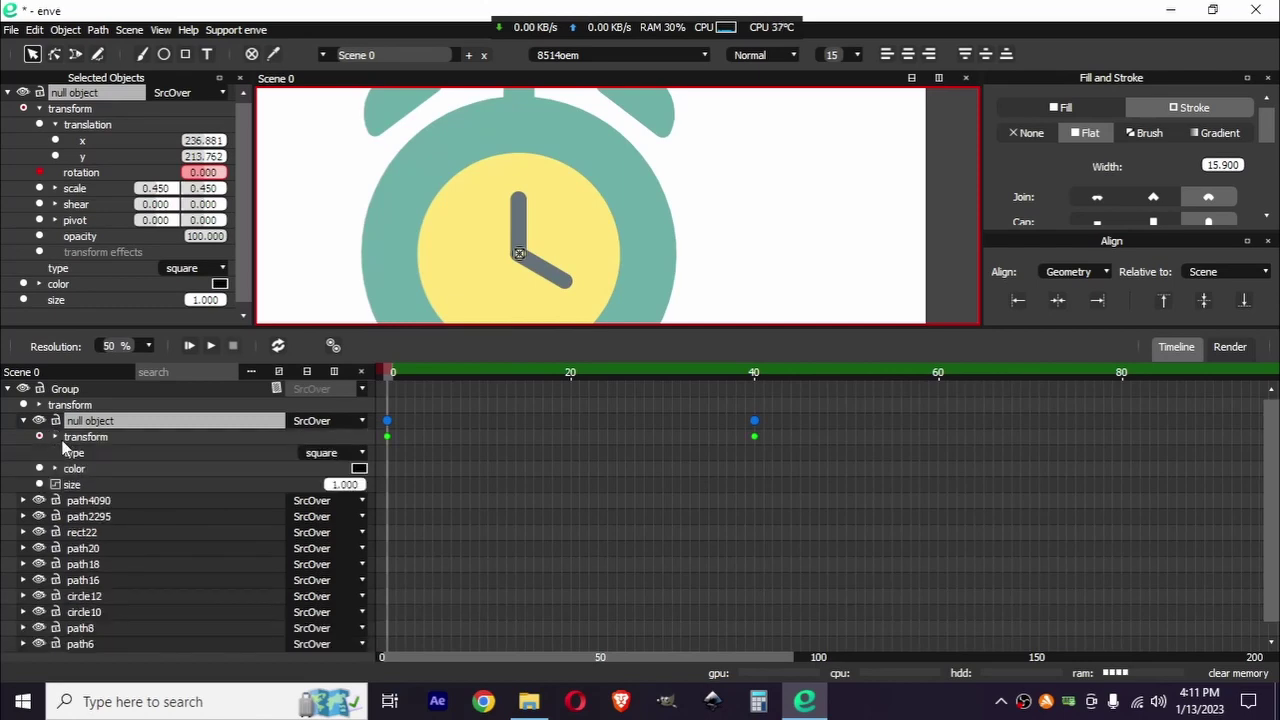
left_click(55, 437)
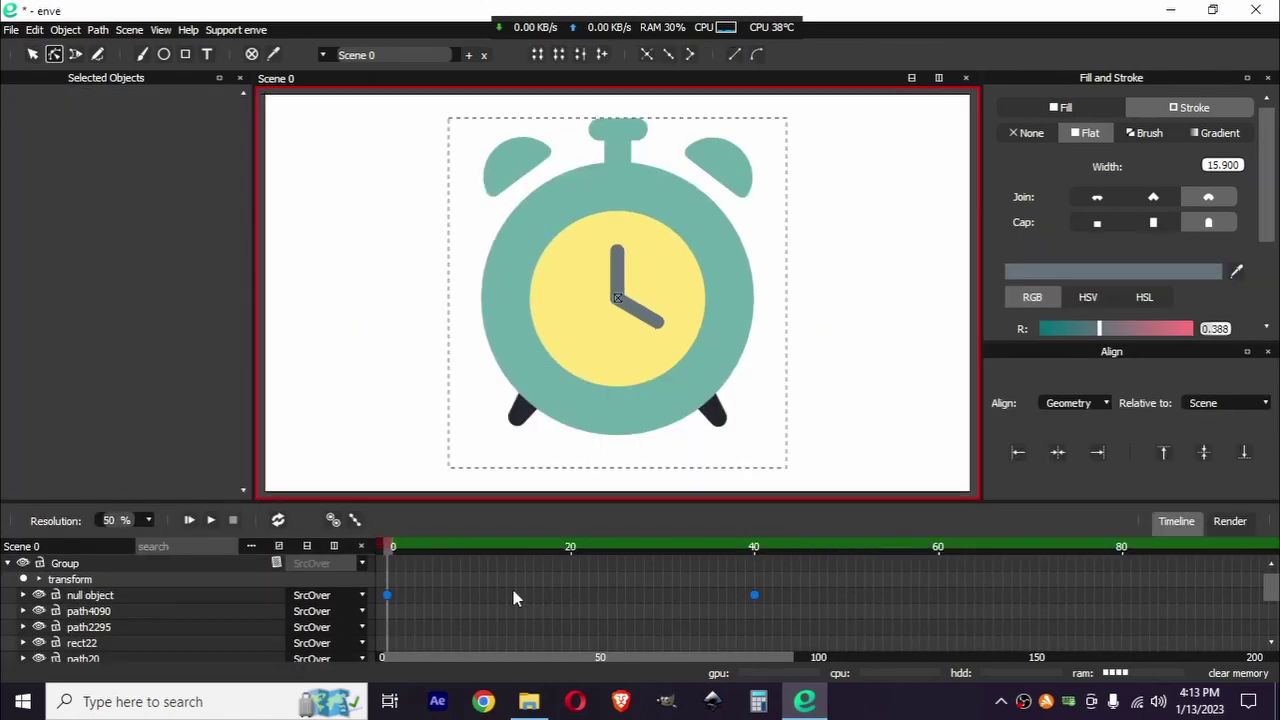
Step: Play back the clock hands' animation, and scrub past the last keyframe to frame 47
key("space")
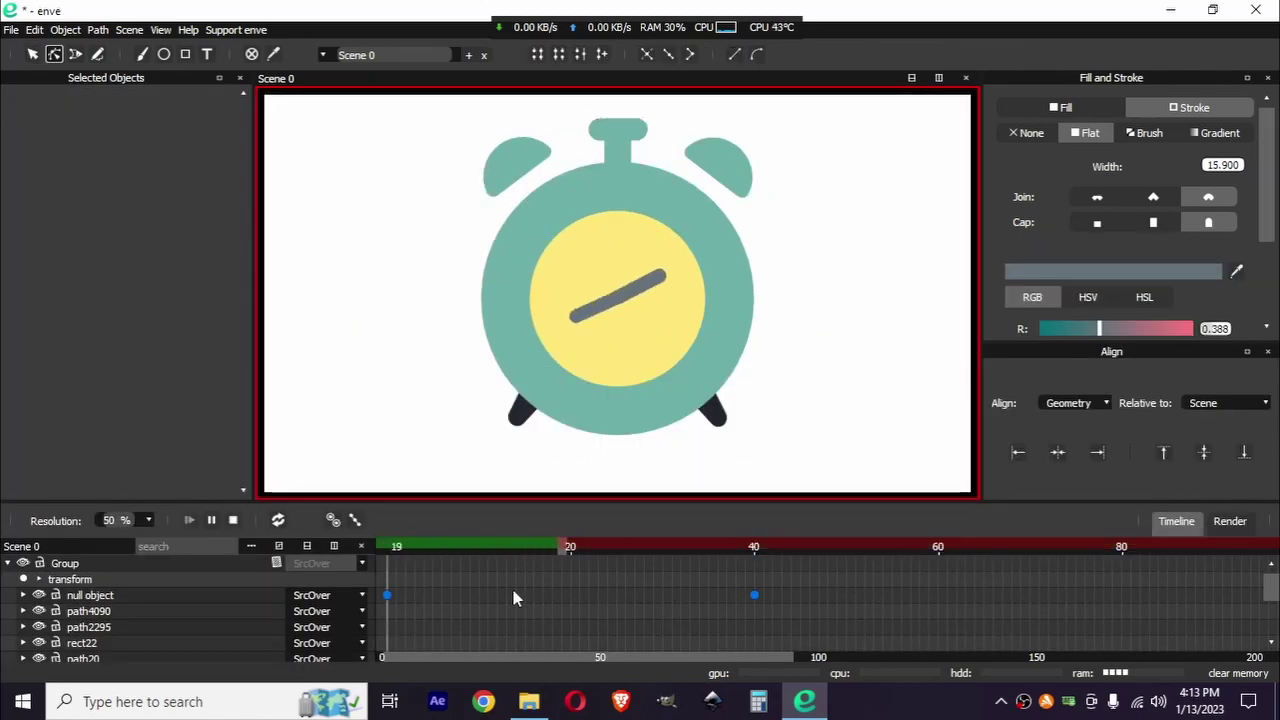
key("space")
left_click(485, 548)
left_click_drag(524, 552, 755, 599)
scroll(742, 656, "down", 6)
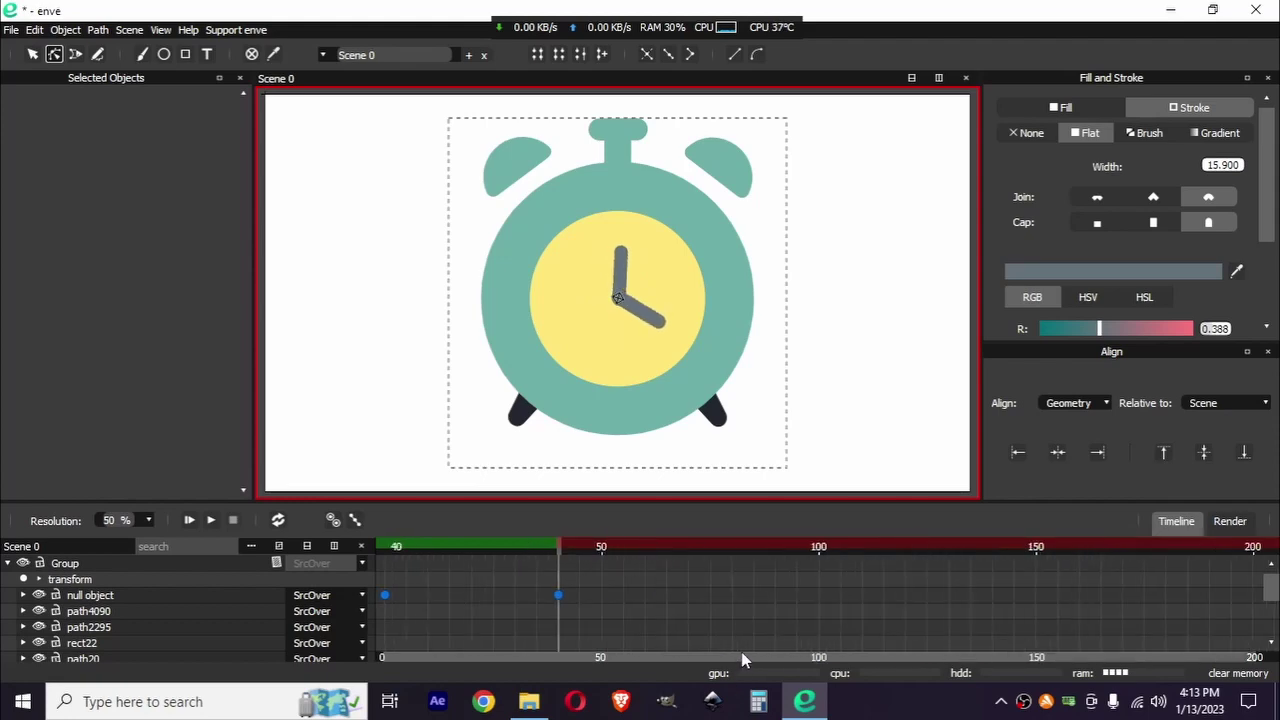
left_click(588, 548)
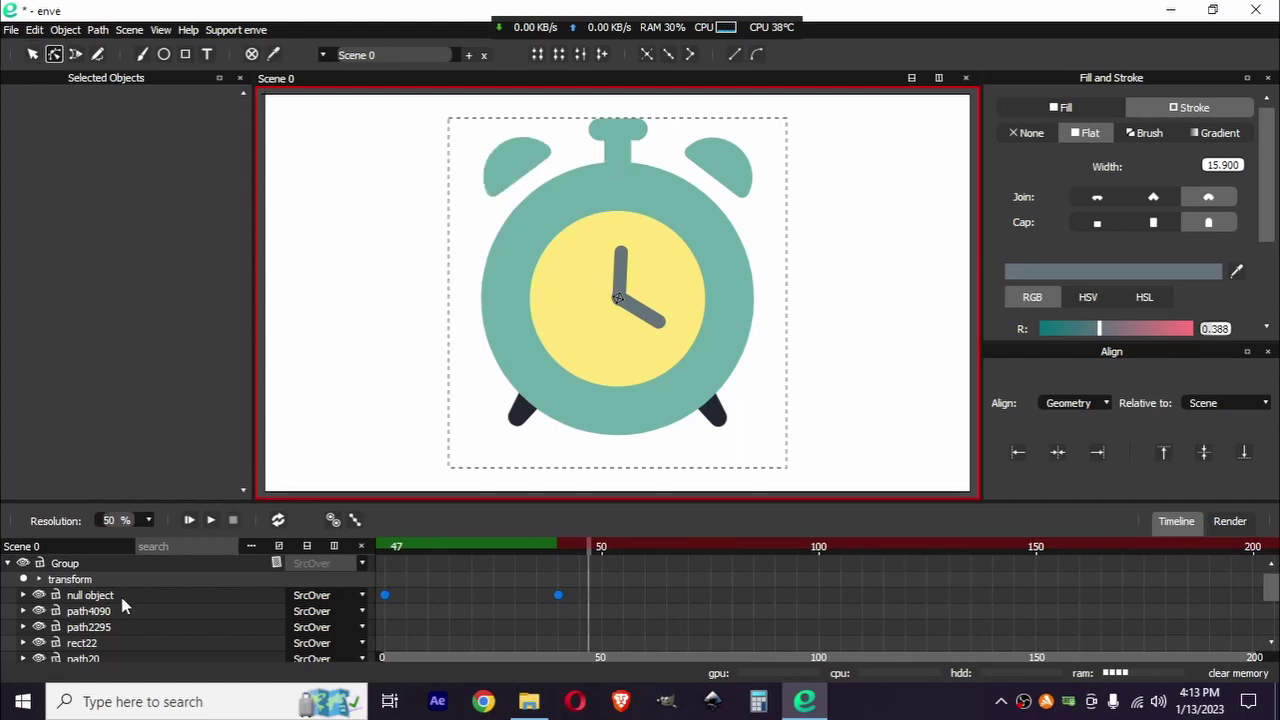
Step: Merge the two shapes of the clock's top button, rect22 and path20, into one path with Union
scroll(122, 601, "down", 1)
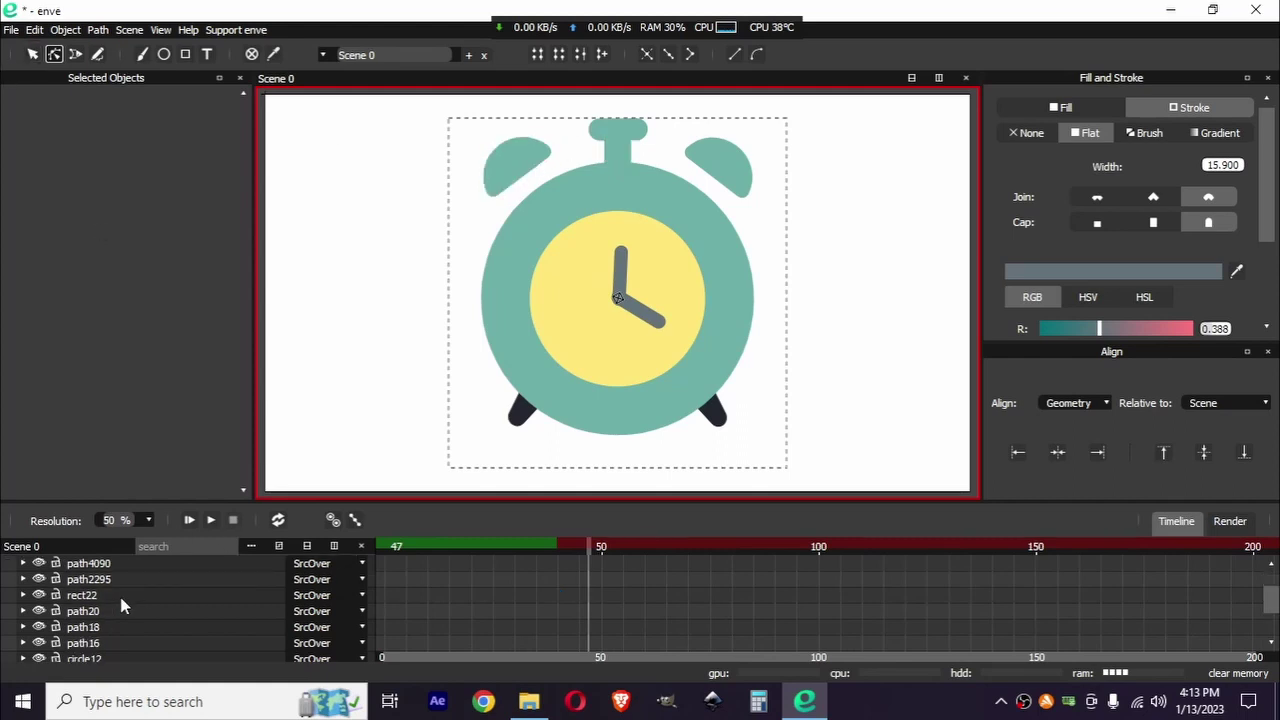
left_click(632, 137)
left_click(620, 158, "shift")
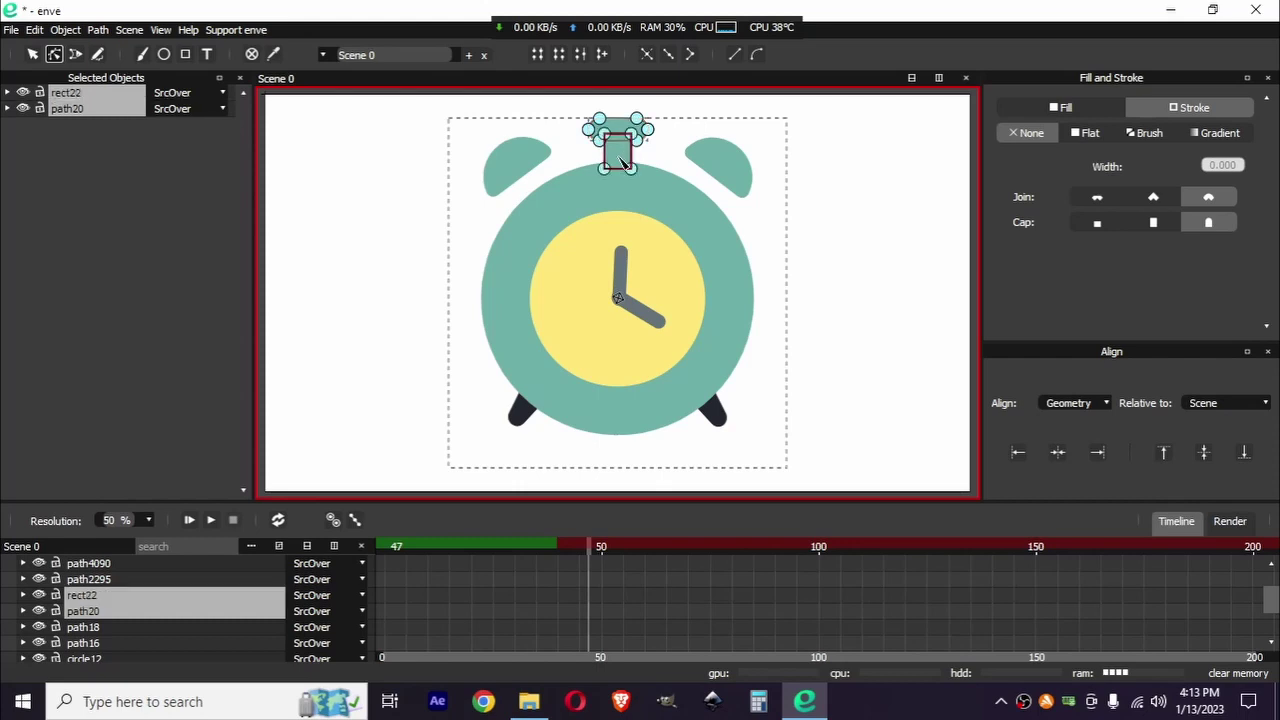
left_click(97, 29)
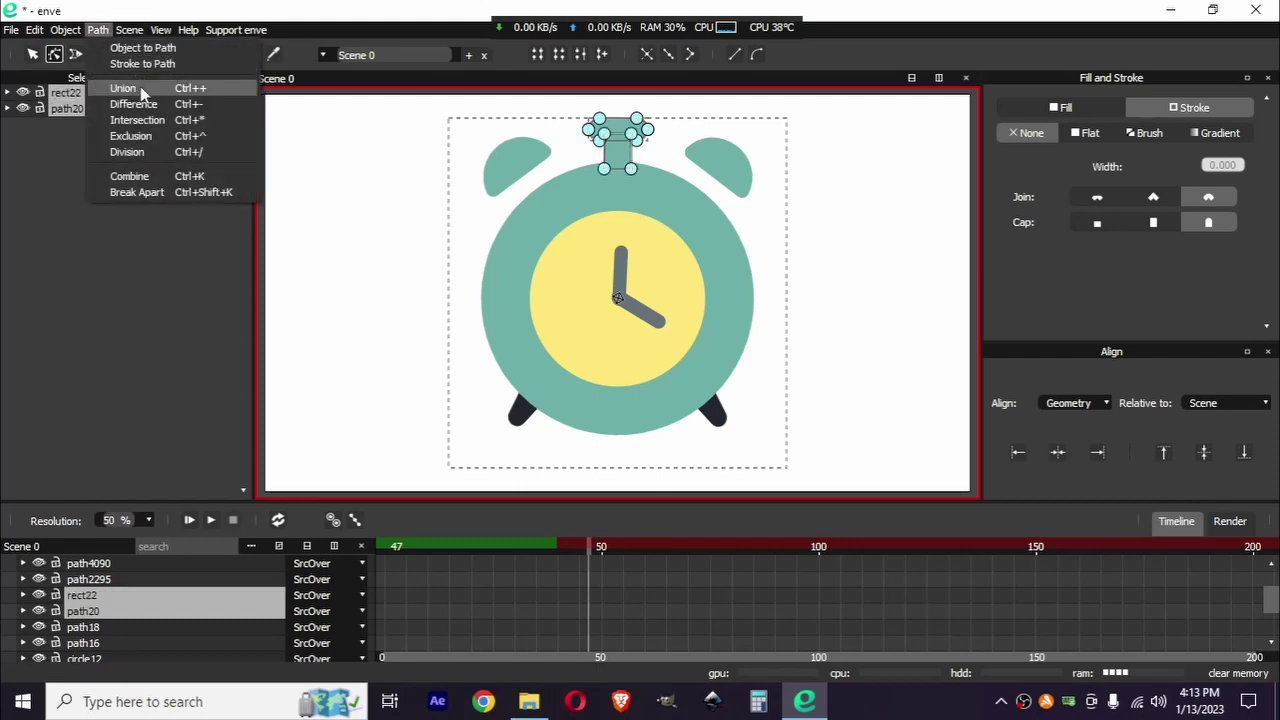
left_click(214, 89)
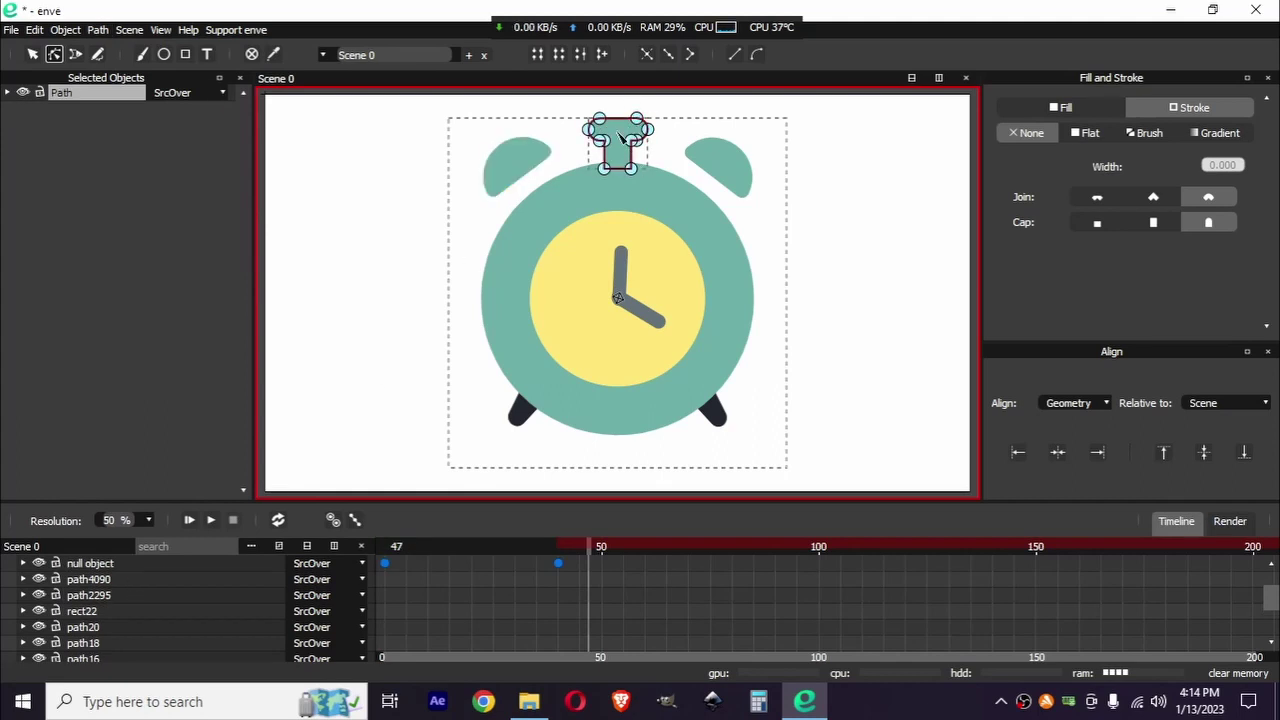
Step: Examine which clock part each of the lower layers from path6 up to path16 represents
scroll(177, 600, "down", 3)
left_click(138, 645)
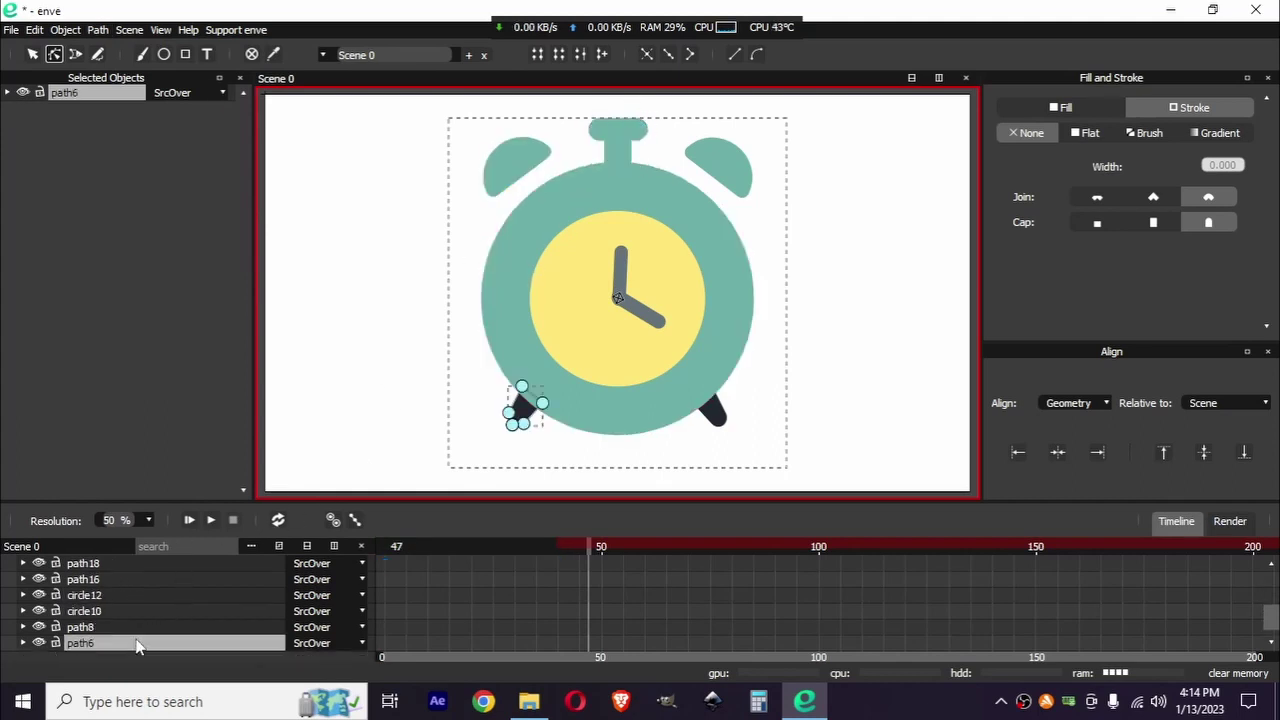
left_click(141, 627)
left_click(146, 611)
left_click(150, 596)
left_click(150, 581)
scroll(150, 592, "up", 4)
Step: Delete the original top button shapes, rect22 and path20, keeping the merged path
left_click(123, 611)
left_click(123, 596)
left_click(106, 610, "shift")
right_click(120, 604)
mouse_move(200, 592)
left_click(344, 569)
Step: Select the merged top button path and keyframe its y translation at 0 on frame 40
scroll(124, 597, "up", 4)
left_click(152, 597)
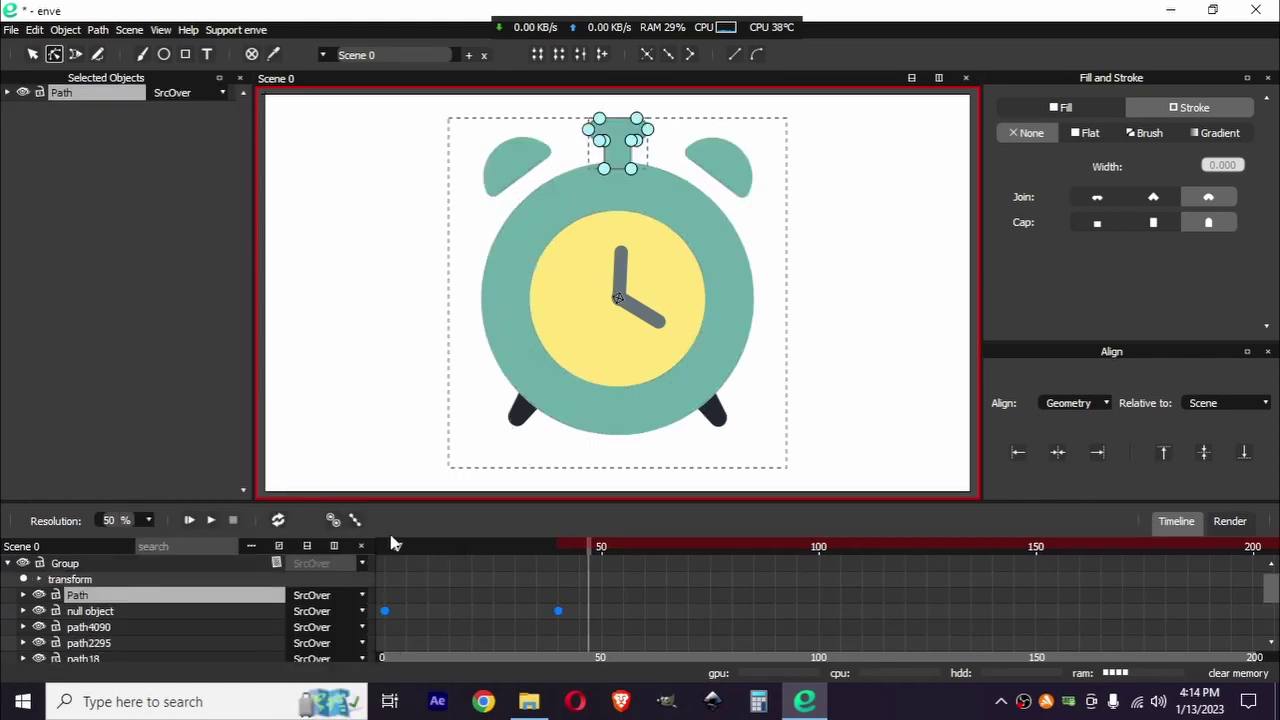
left_click(32, 54)
left_click(8, 92)
left_click(39, 108)
left_click(56, 124)
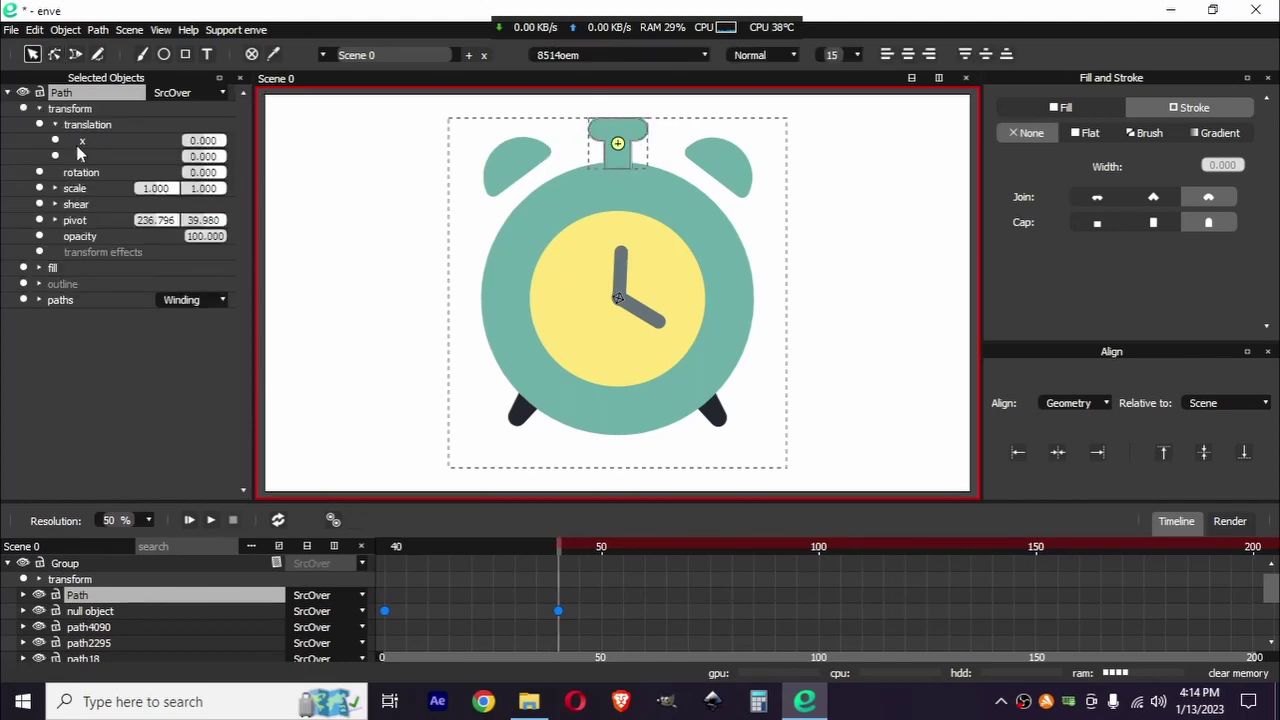
left_click(56, 157)
Step: At frame 55, move the top button down vertically to a y translation of about 20.3
left_click(624, 545)
scroll(617, 318, "down", 7)
scroll(618, 210, "up", 5)
scroll(637, 268, "up", 9)
key("g")
key("y")
left_click(668, 325)
Step: Copy the top button's keyframe from frame 40 and paste it at frame 60
left_click(645, 546)
left_click(558, 596)
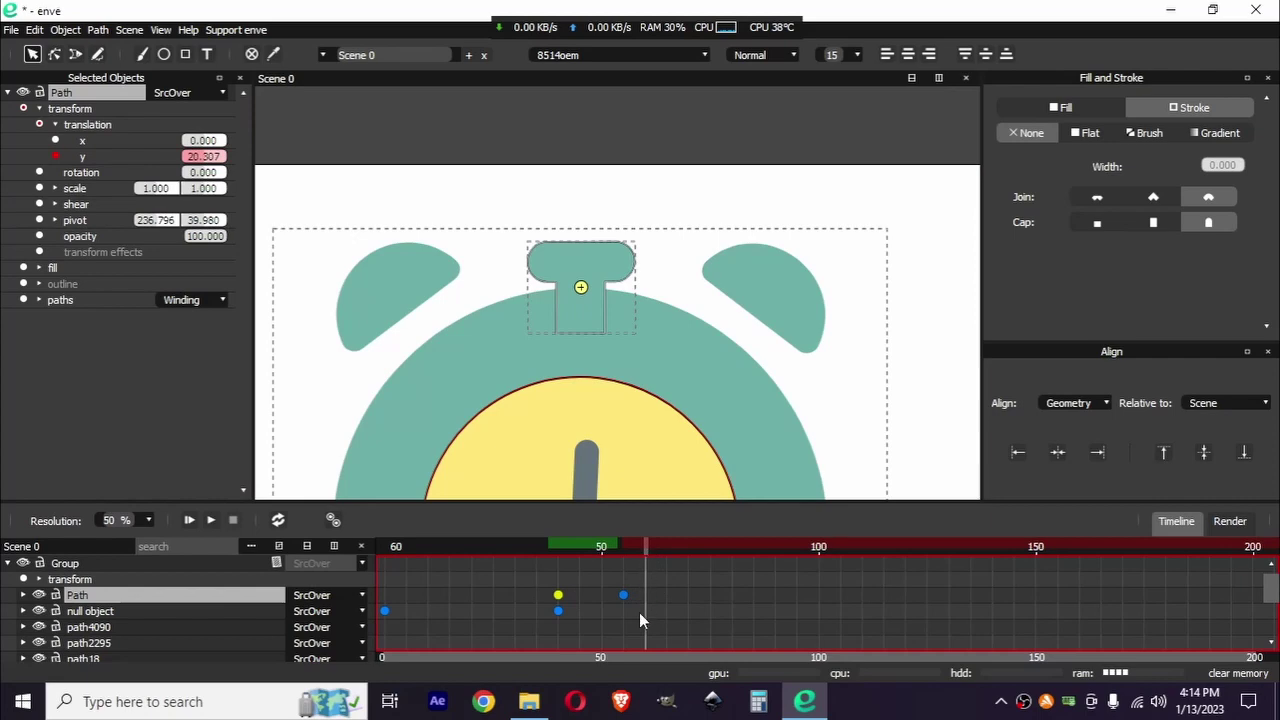
left_click_drag(540, 574, 576, 604)
key("ctrl+v")
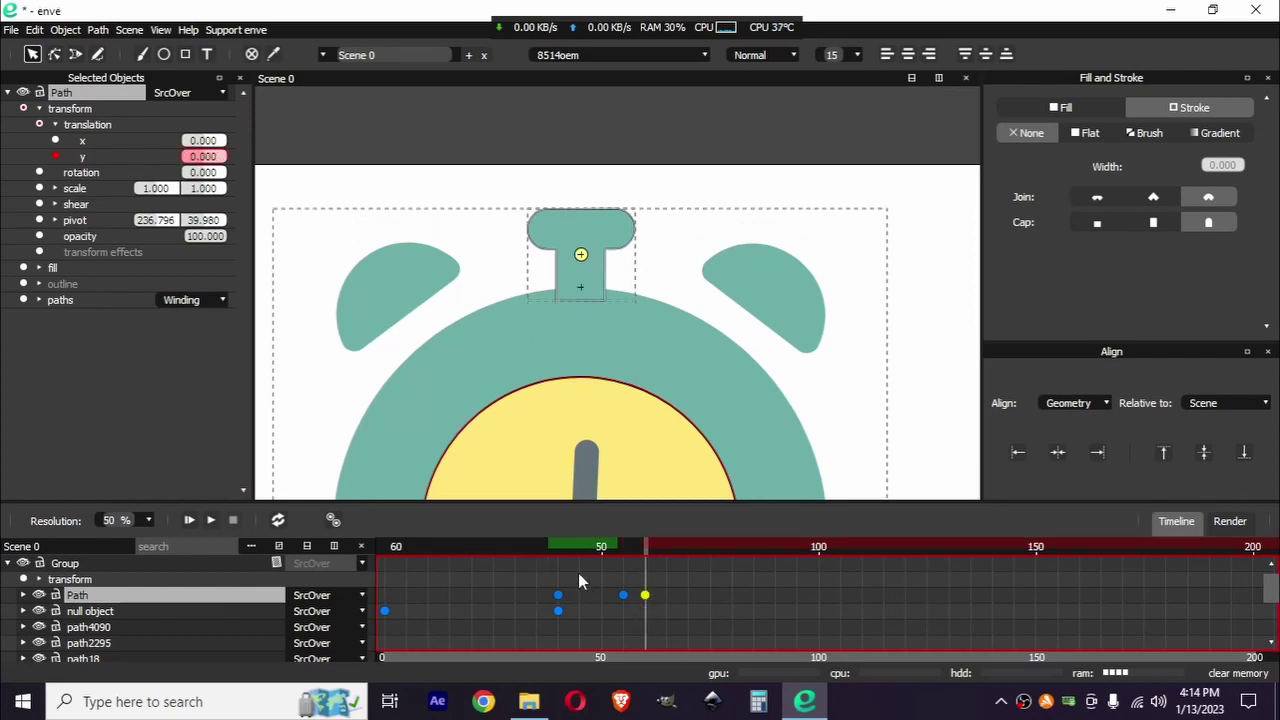
Step: Return to frame 40 and expand the top button's transform and translation in the timeline to inspect its keyframes
left_click_drag(577, 545, 556, 613)
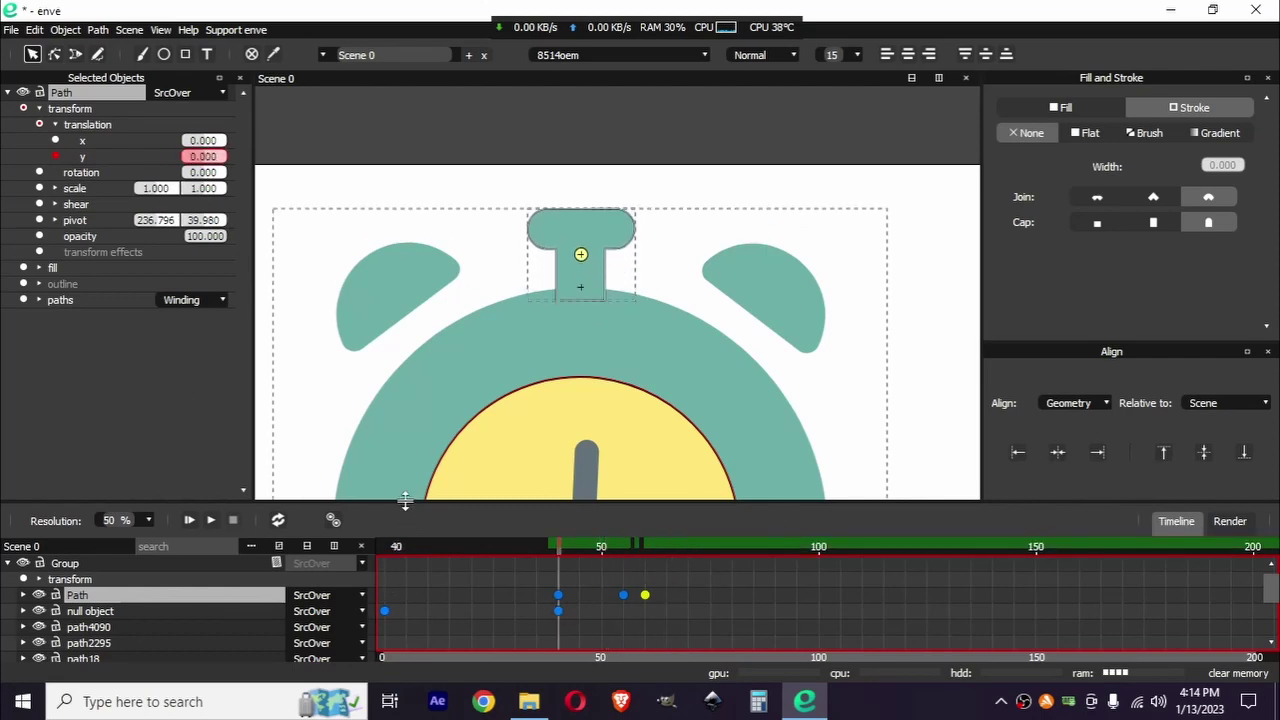
left_click_drag(406, 503, 422, 386)
left_click(23, 479)
left_click(56, 494)
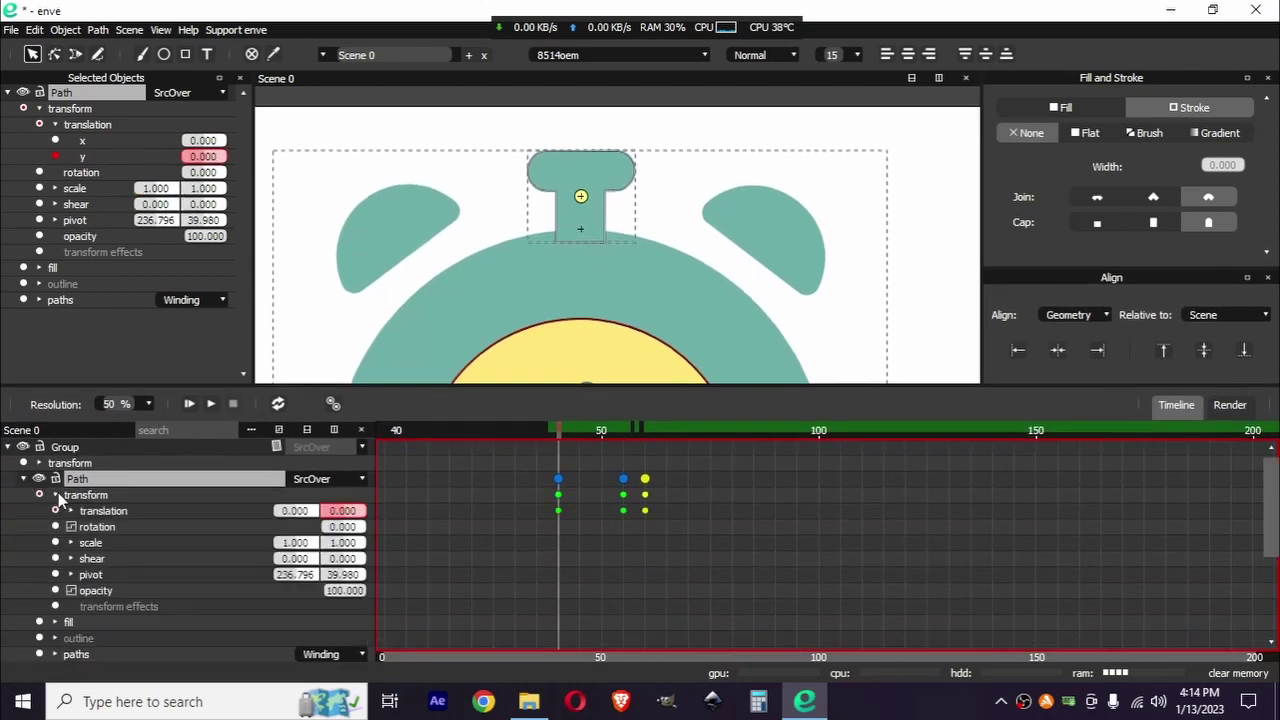
left_click(71, 511)
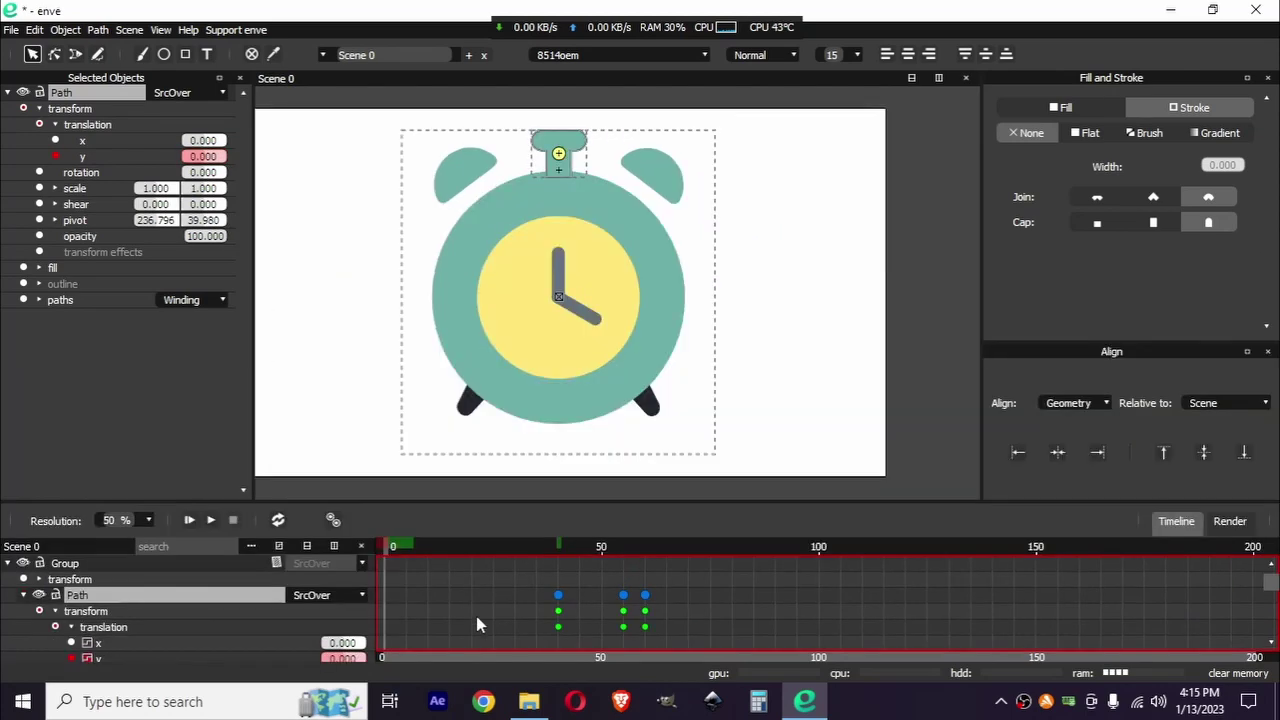
Step: Play back the top button's press animation, stop it and return to frame 40
key("space")
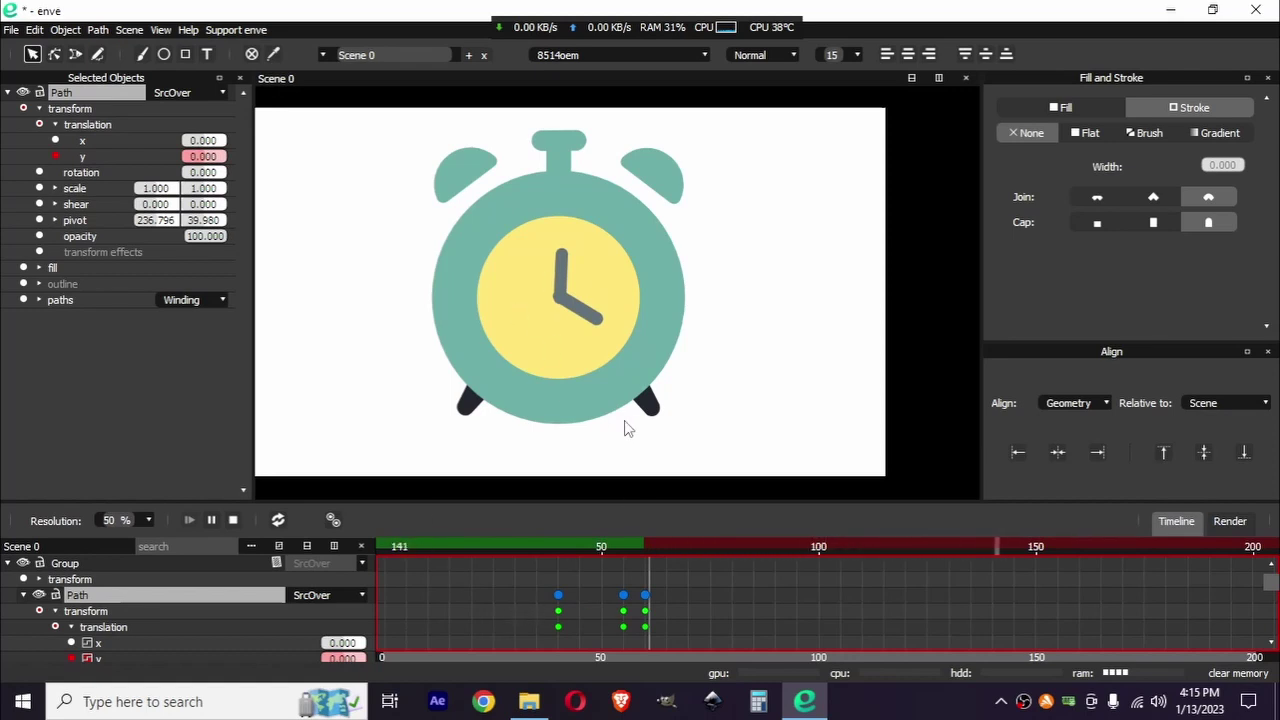
key("space")
left_click(559, 546)
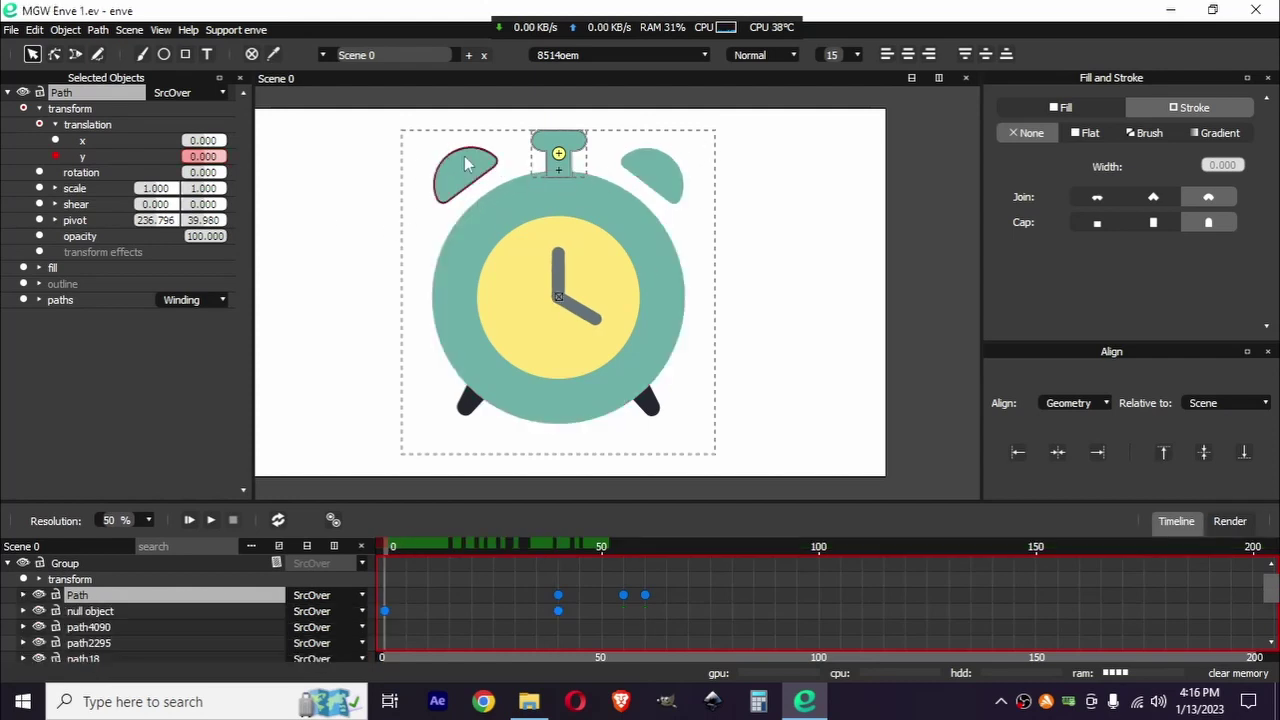
Step: Draw a straight line path from inside the left bell diagonally down into the clock body
left_click(75, 54)
scroll(478, 172, "up", 2)
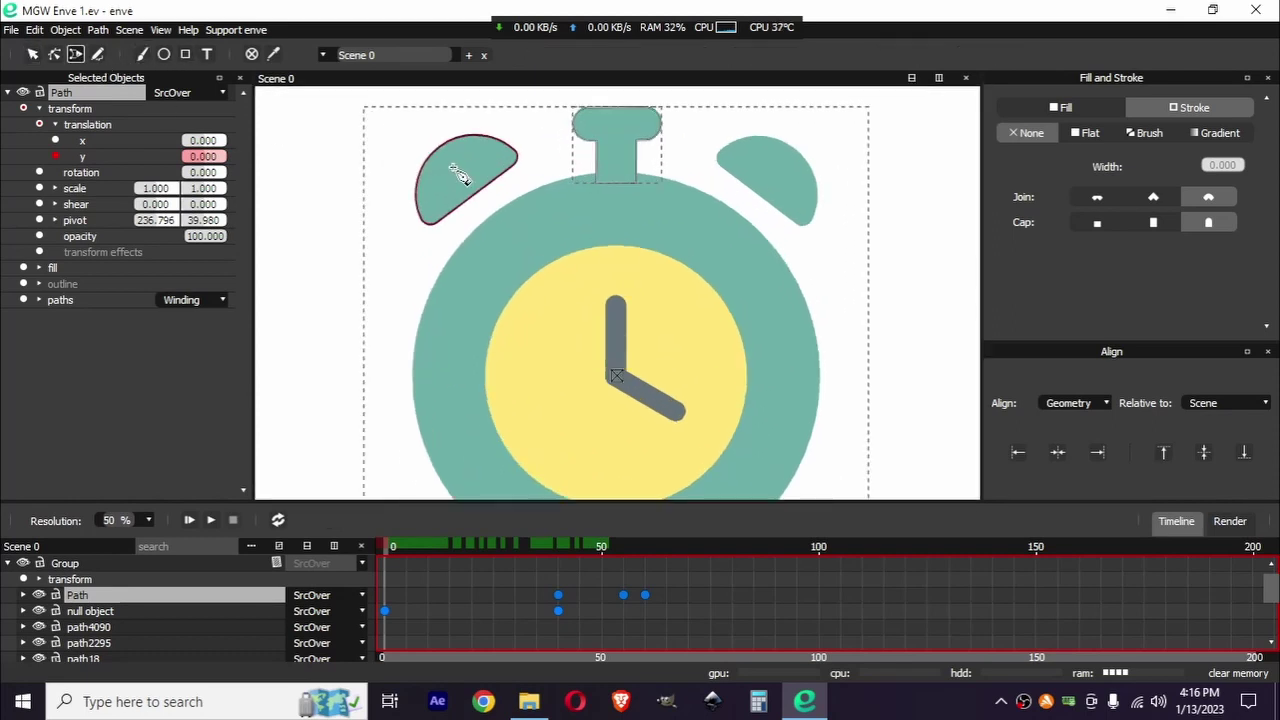
left_click(454, 165)
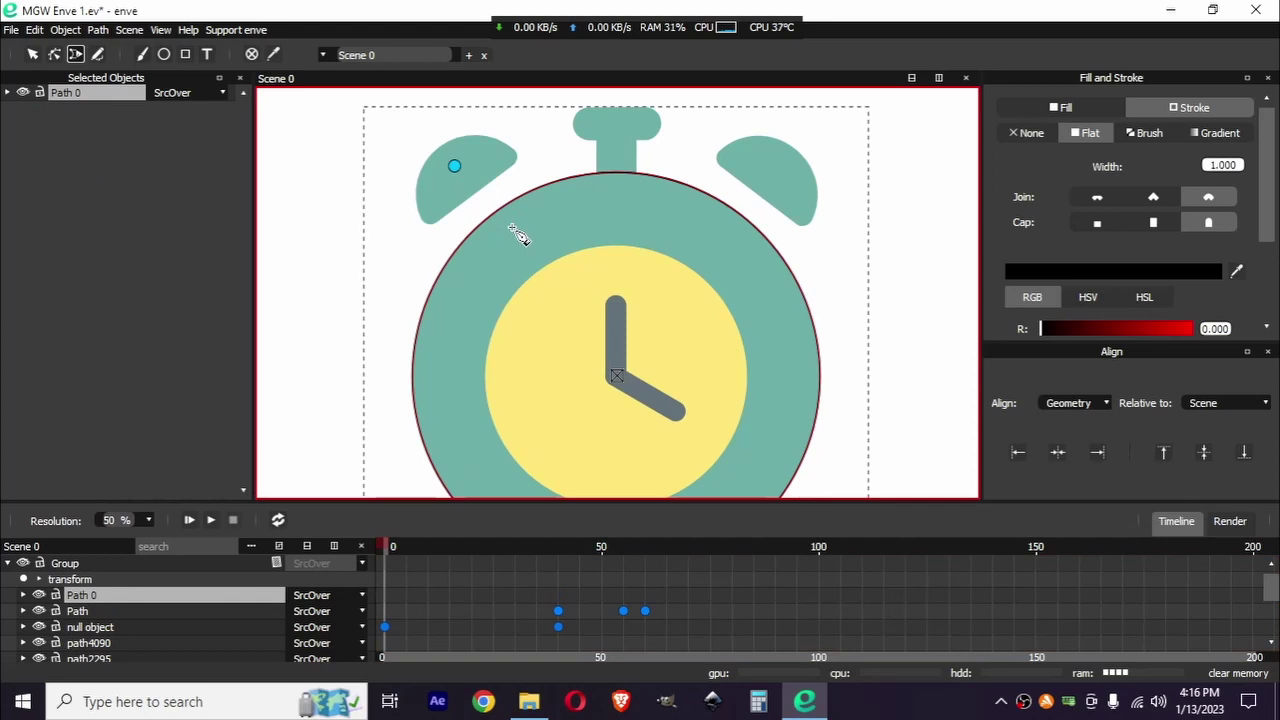
left_click(509, 230)
left_click(32, 56)
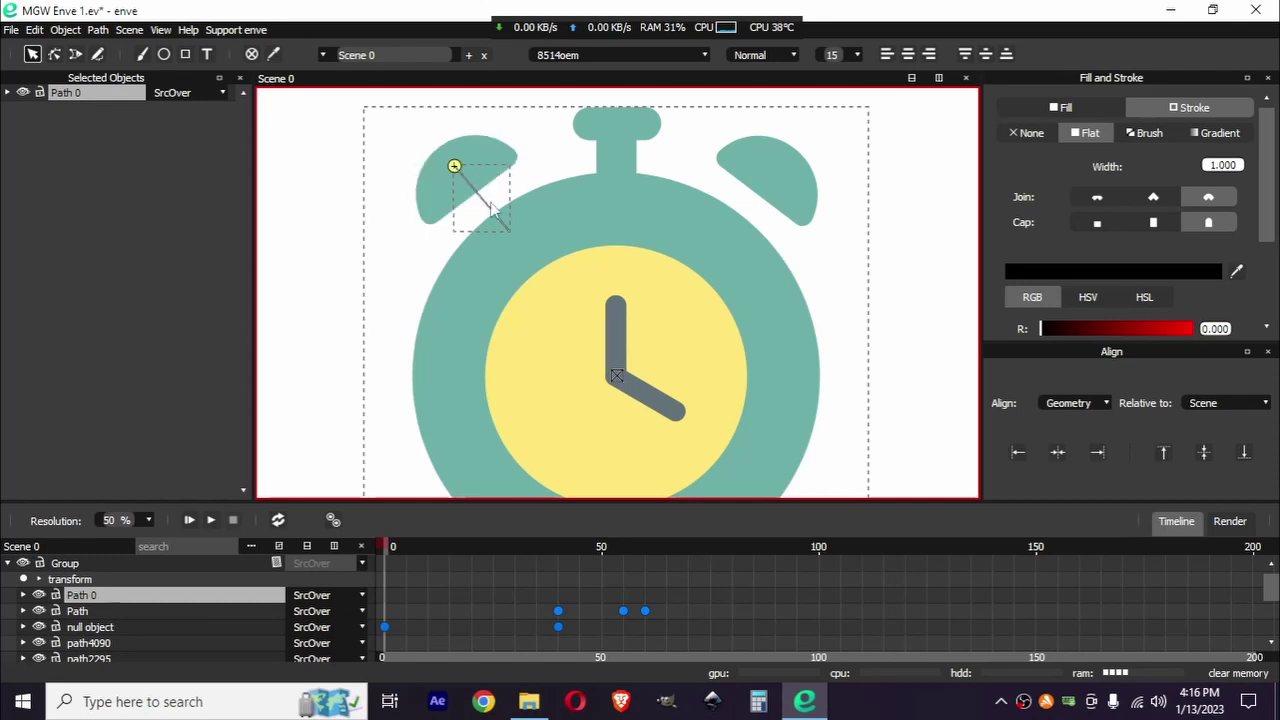
Step: Duplicate the diagonal line path on the left bell
right_click(266, 597)
mouse_move(230, 590)
left_click(320, 549)
left_click(66, 30)
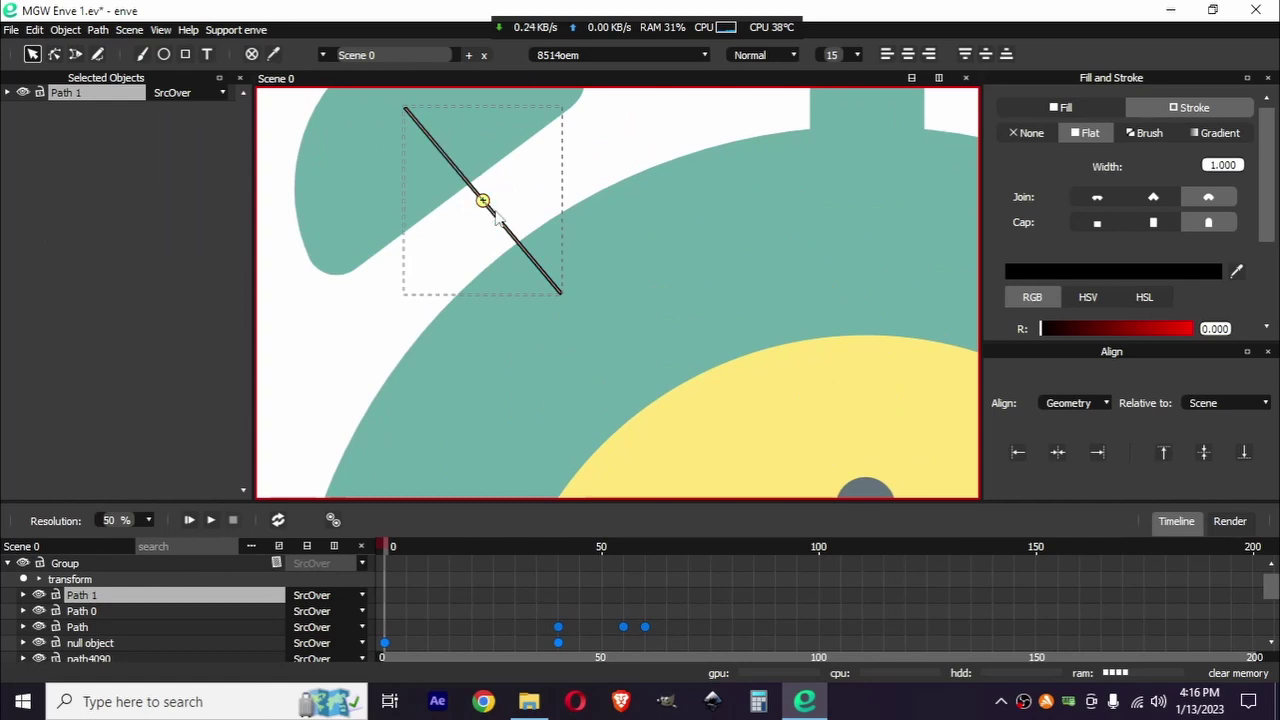
right_click(497, 214)
left_click(477, 195)
right_click(480, 200)
left_click(454, 166)
right_click(455, 168)
left_click(531, 194)
Step: Flip the duplicated line horizontally and move it across to the right bell as a mirrored guide
left_click(65, 29)
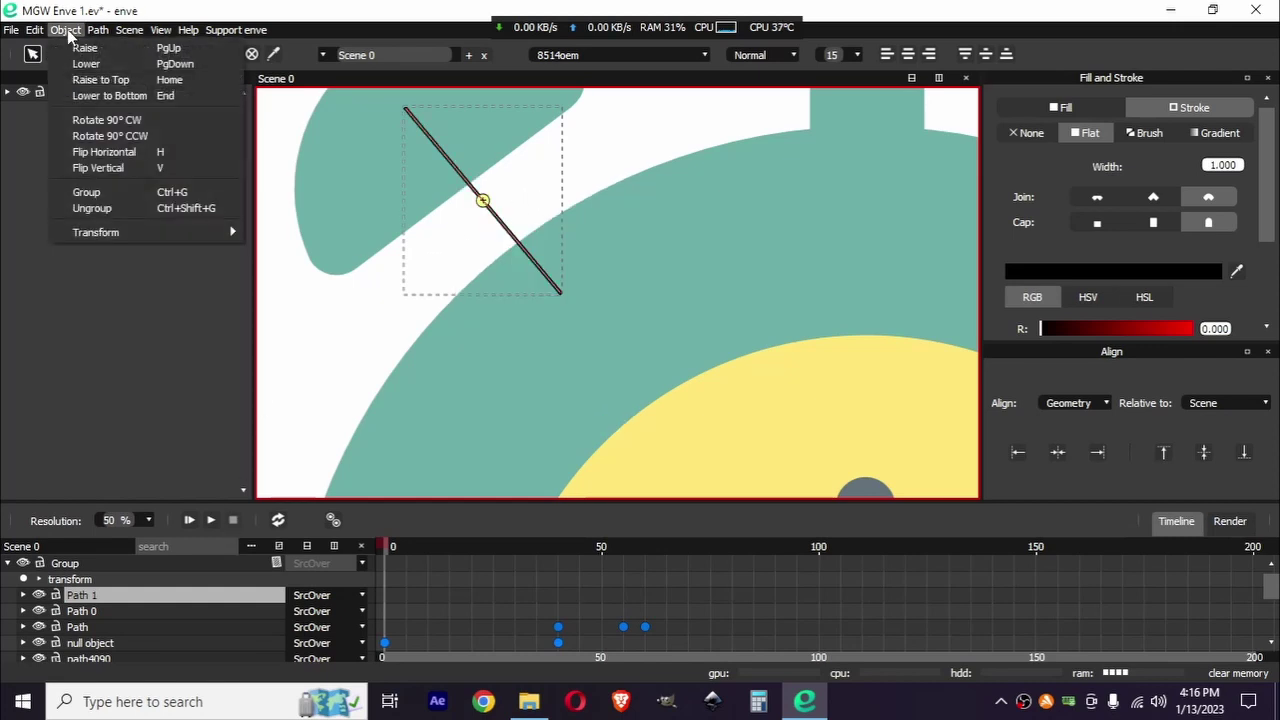
left_click(190, 152)
scroll(370, 248, "down", 3)
scroll(370, 248, "down", 3)
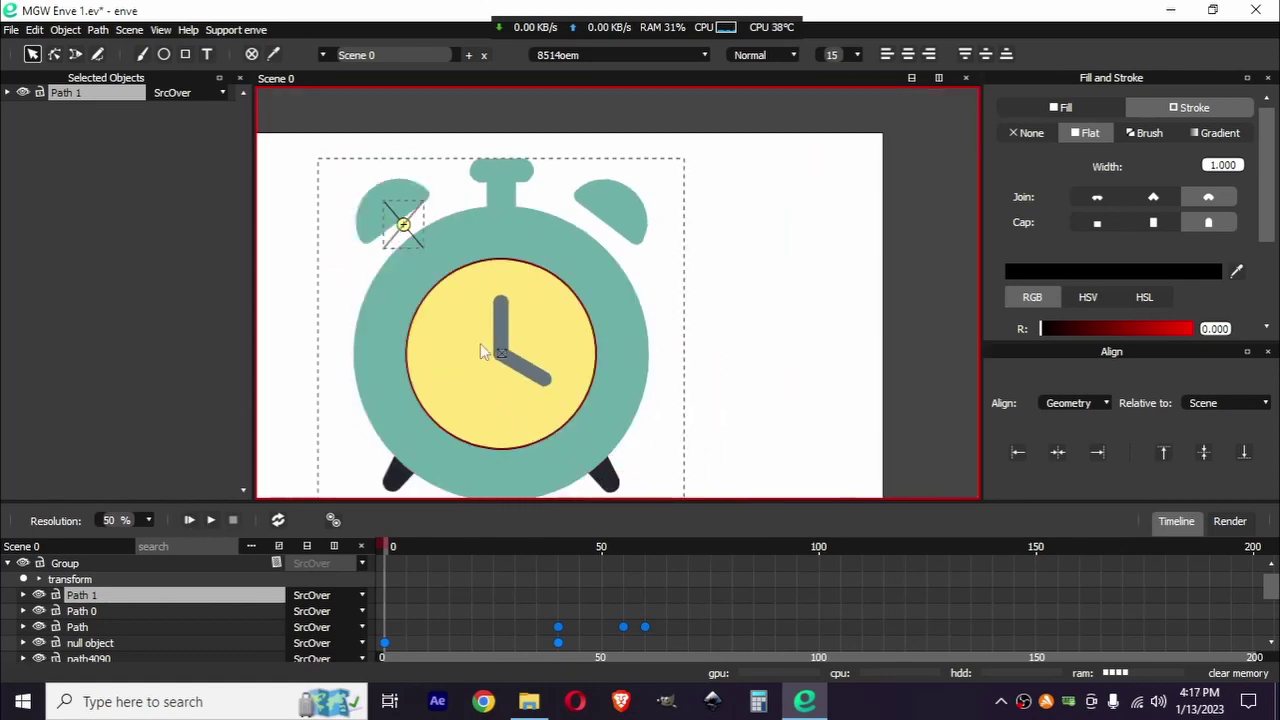
scroll(408, 212, "up", 8)
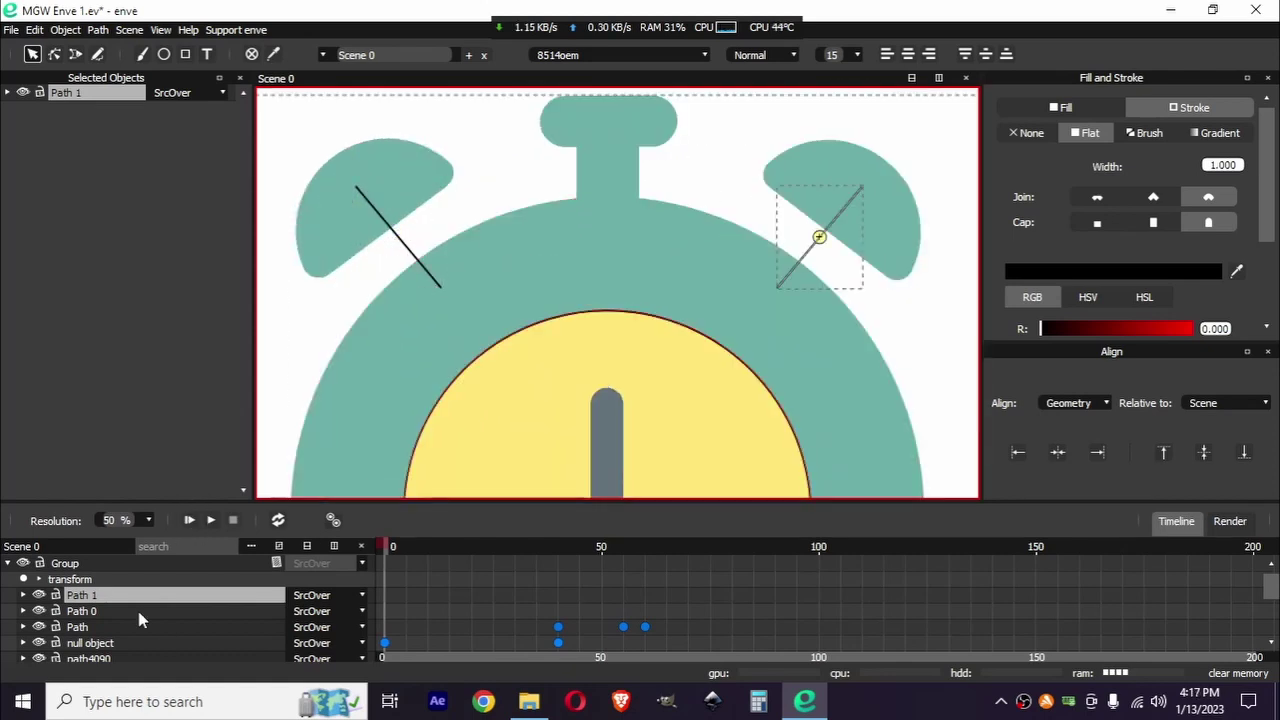
Step: Add a Follow Path transform effect to the left bell
left_click(348, 177)
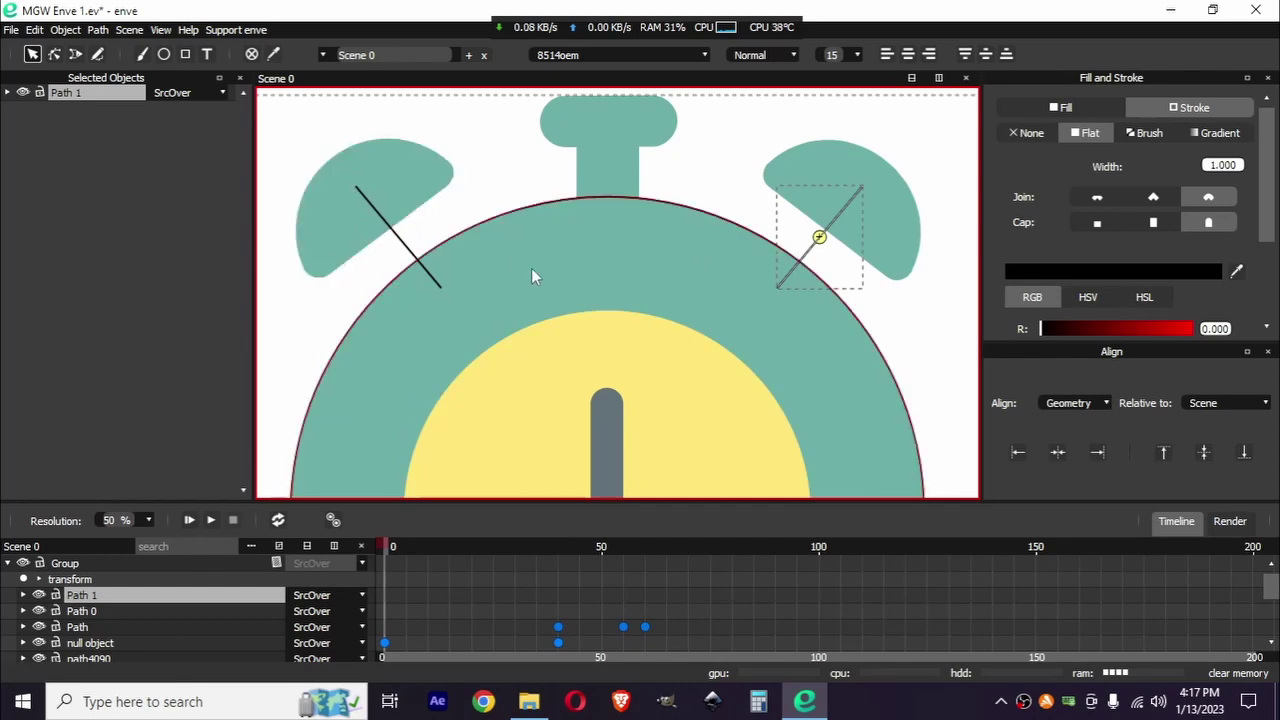
left_click(7, 92)
right_click(86, 220)
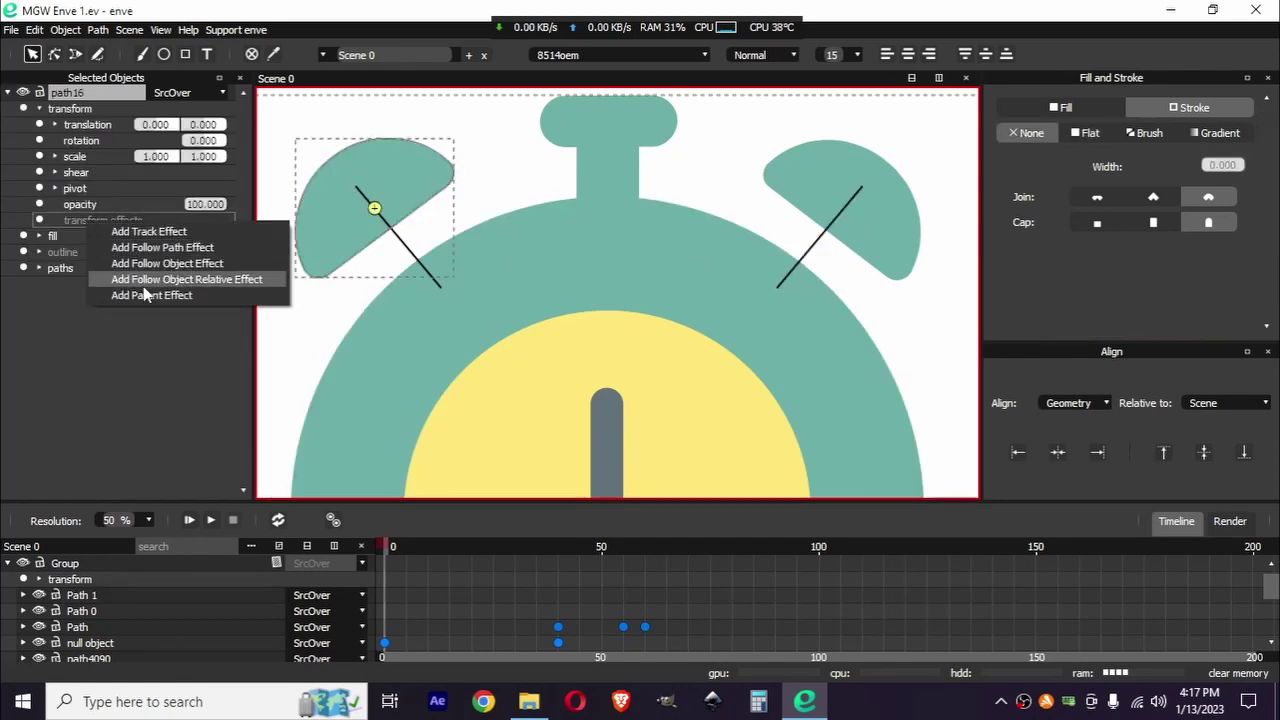
left_click(240, 248)
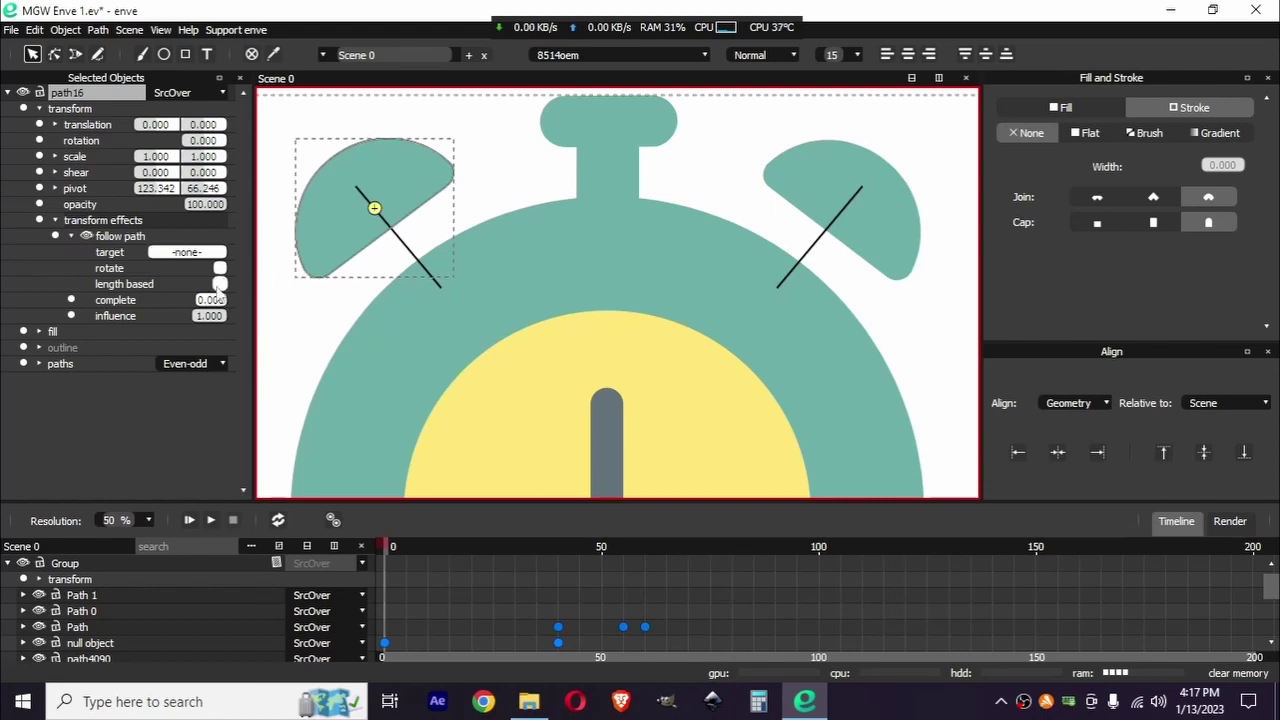
Step: Identify the left bell's guide line in the object list and set the follow path target to Path 0
left_click(175, 254)
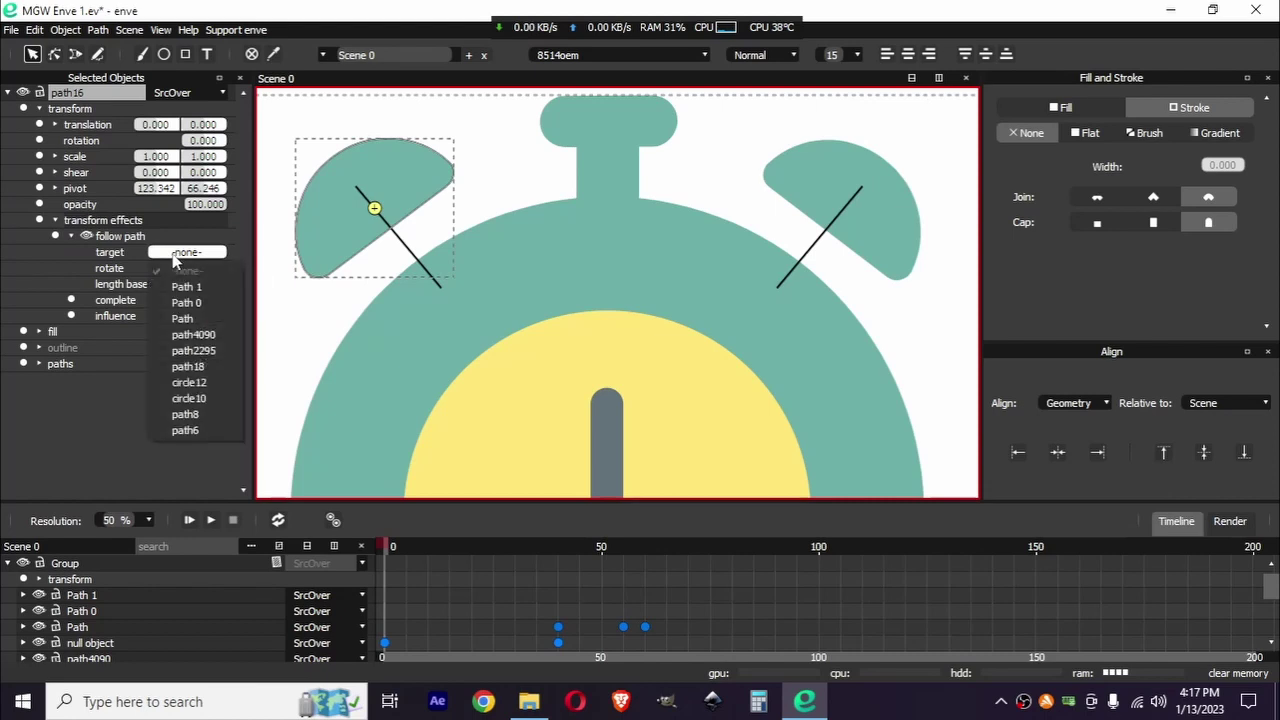
left_click(104, 612)
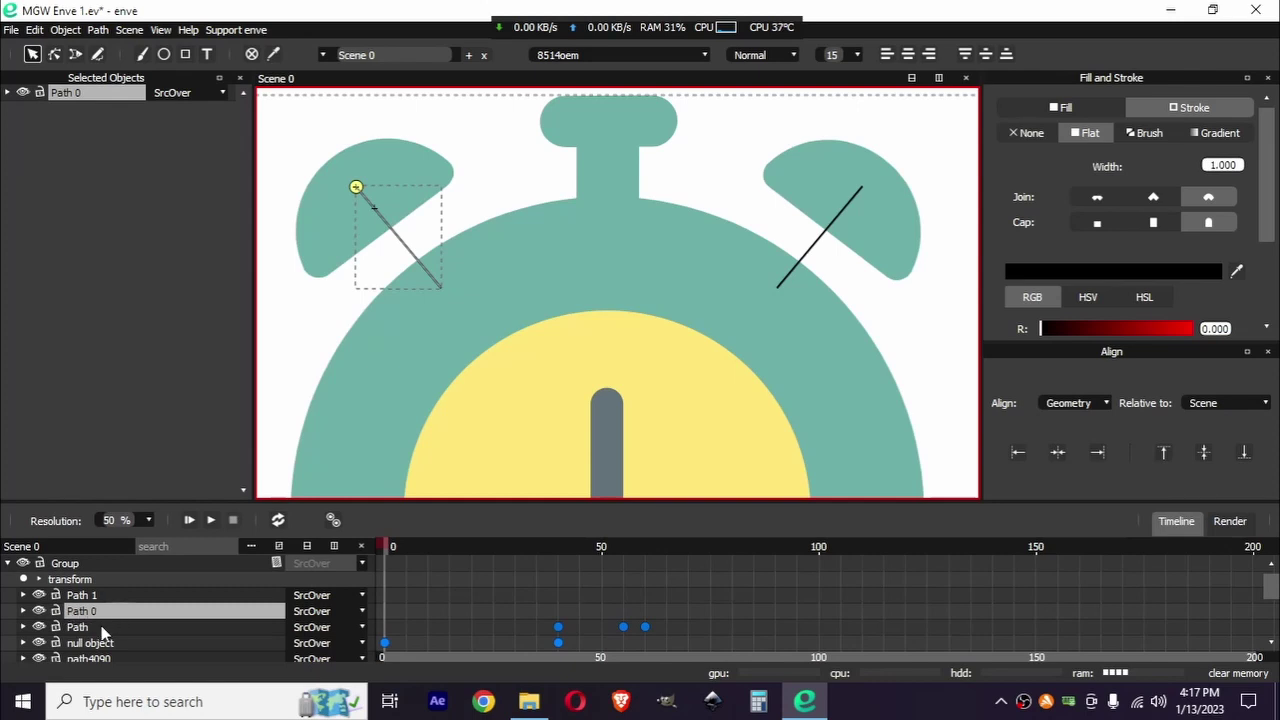
left_click(343, 195)
left_click(166, 256)
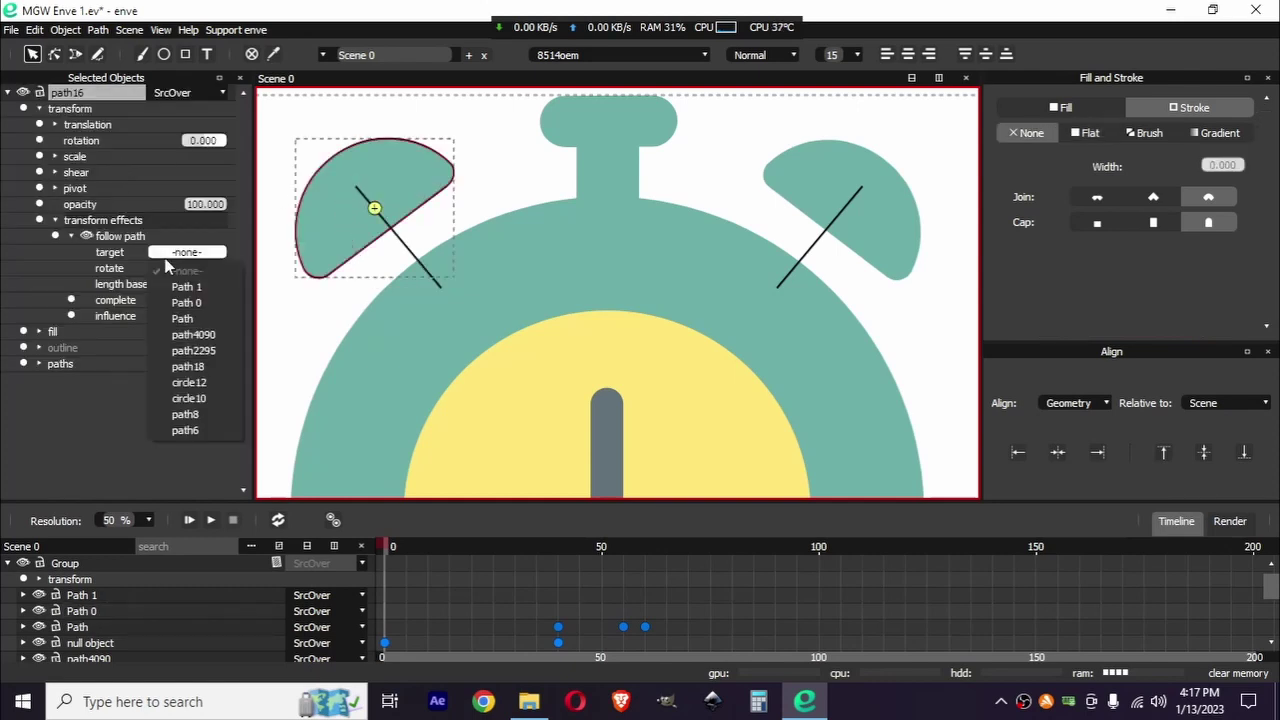
left_click(185, 304)
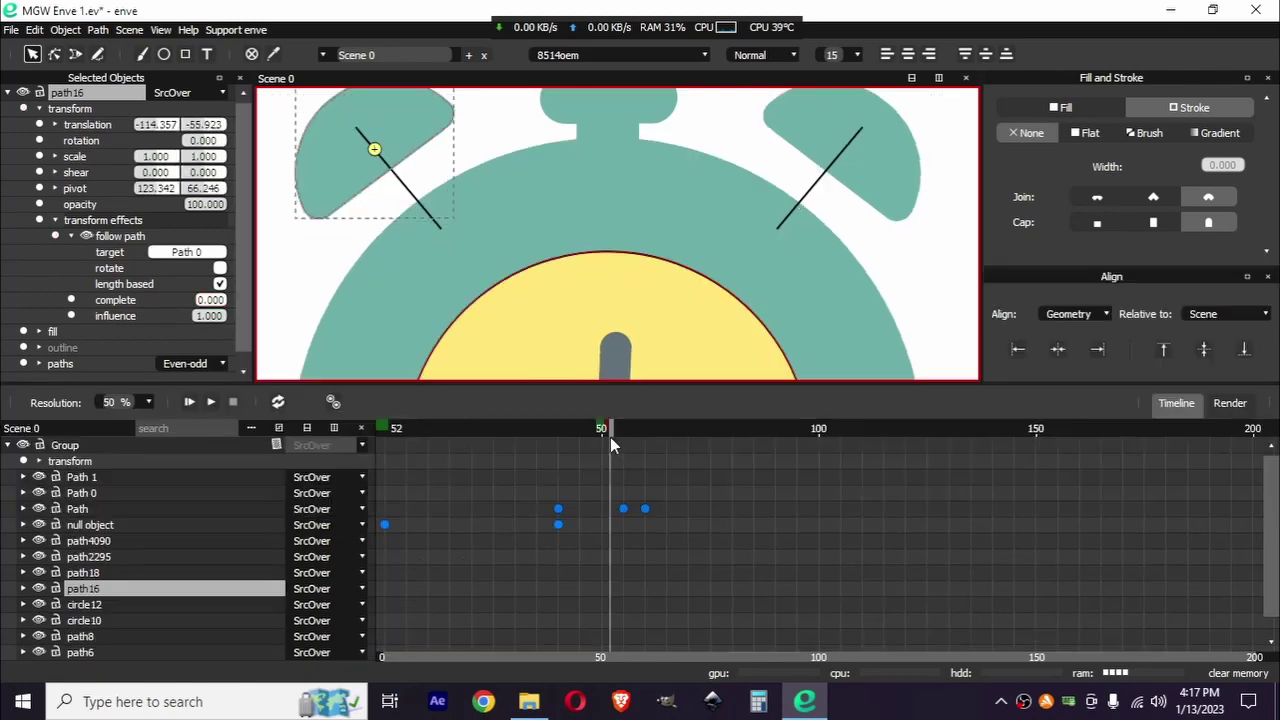
Step: Keyframe the left bell's follow path complete value at 0 on frame 60 and about 0.29 on frame 65
left_click_drag(610, 437, 646, 459)
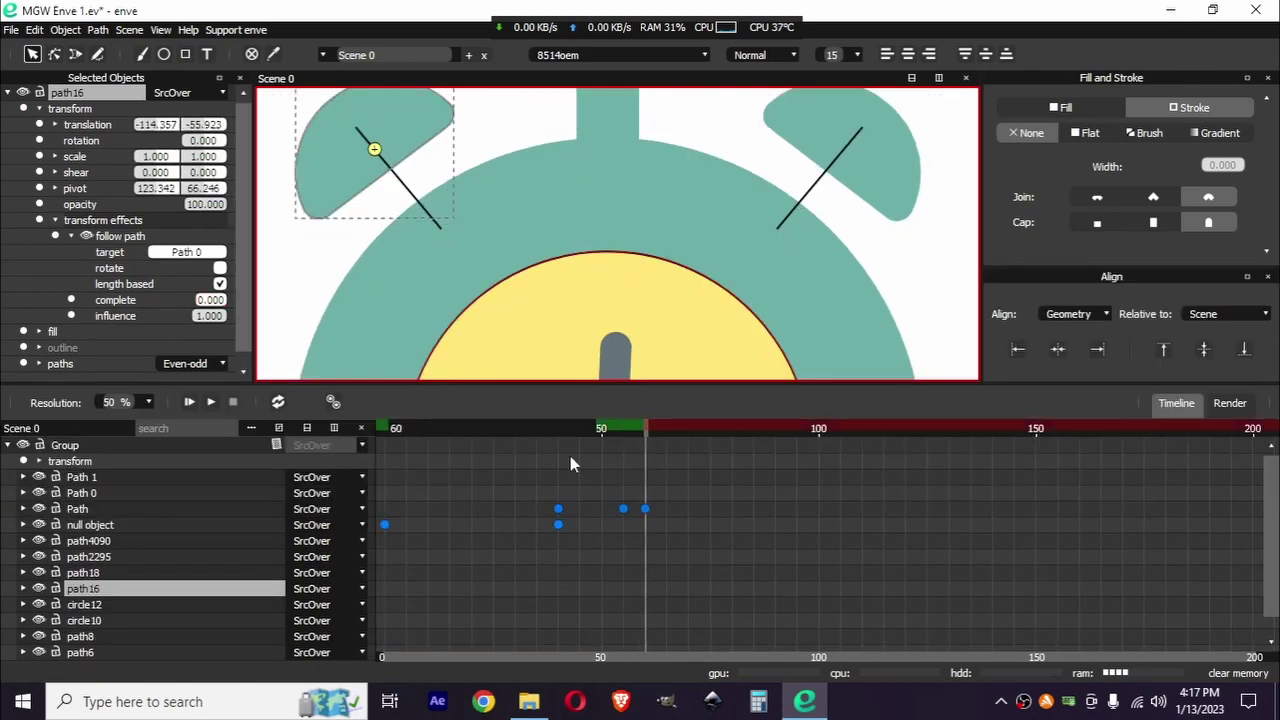
left_click(71, 300)
left_click_drag(646, 428, 667, 440)
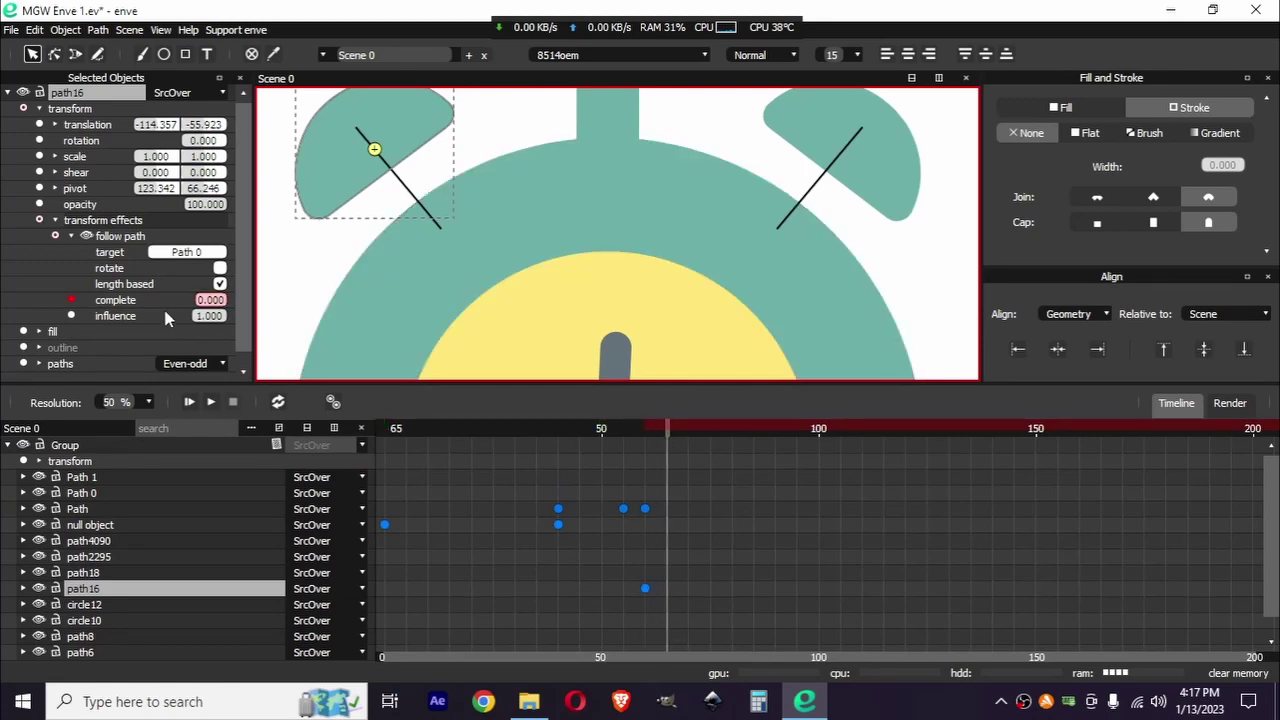
left_click_drag(210, 300, 250, 300)
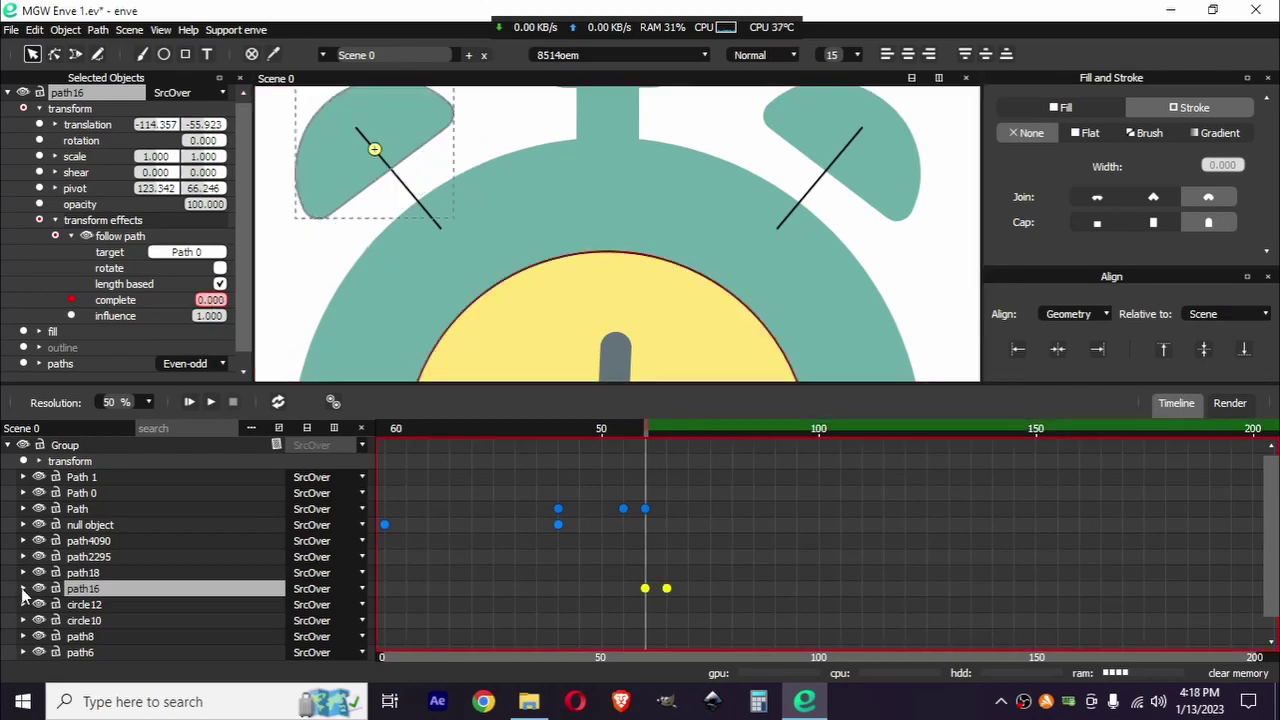
Step: Expand the left bell's follow path effect in the timeline to examine its complete keyframes, then collapse the transform properties
left_click(23, 589)
scroll(57, 592, "down", 1)
left_click(56, 559)
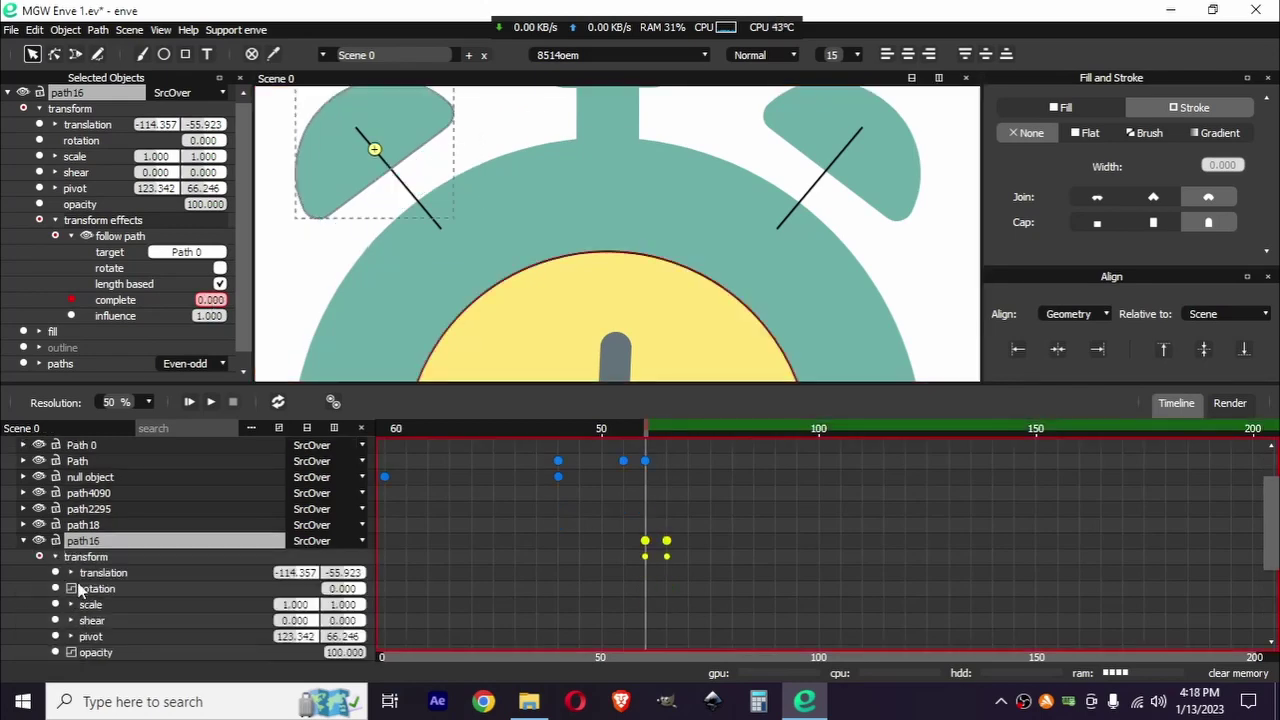
scroll(84, 570, "down", 3)
left_click(72, 524)
left_click(86, 540)
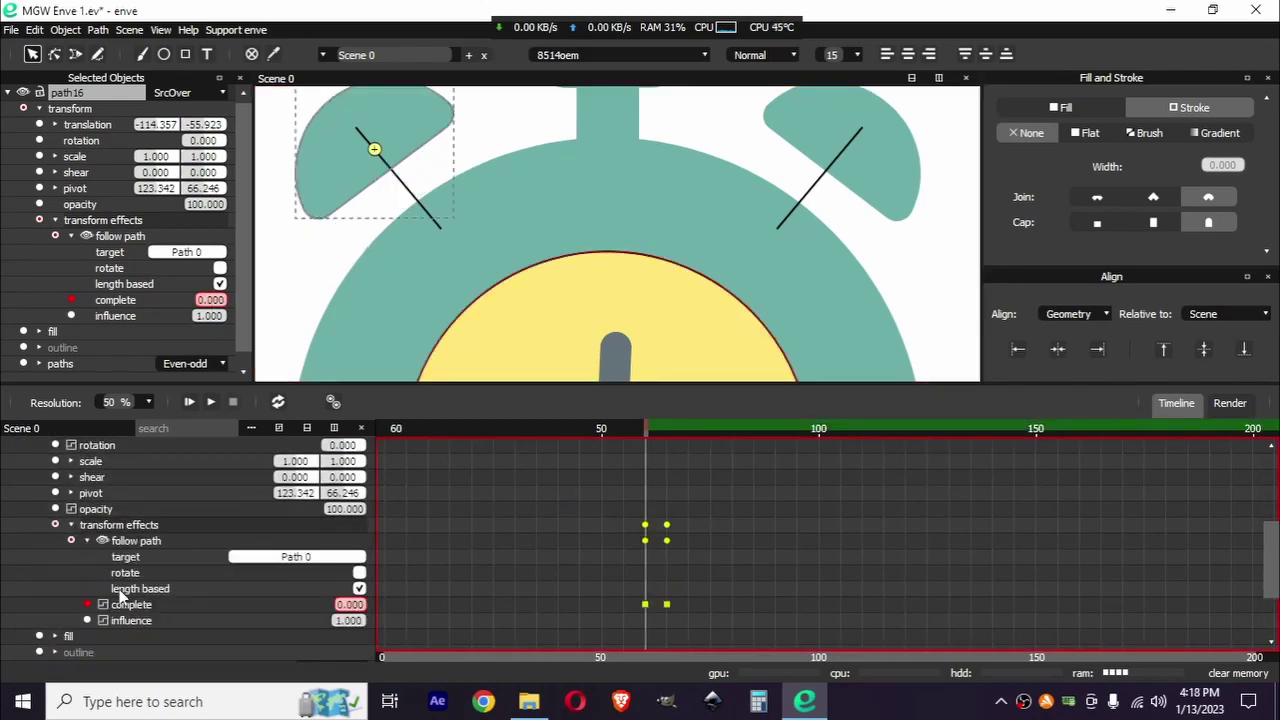
left_click(557, 544)
scroll(16, 600, "up", 4)
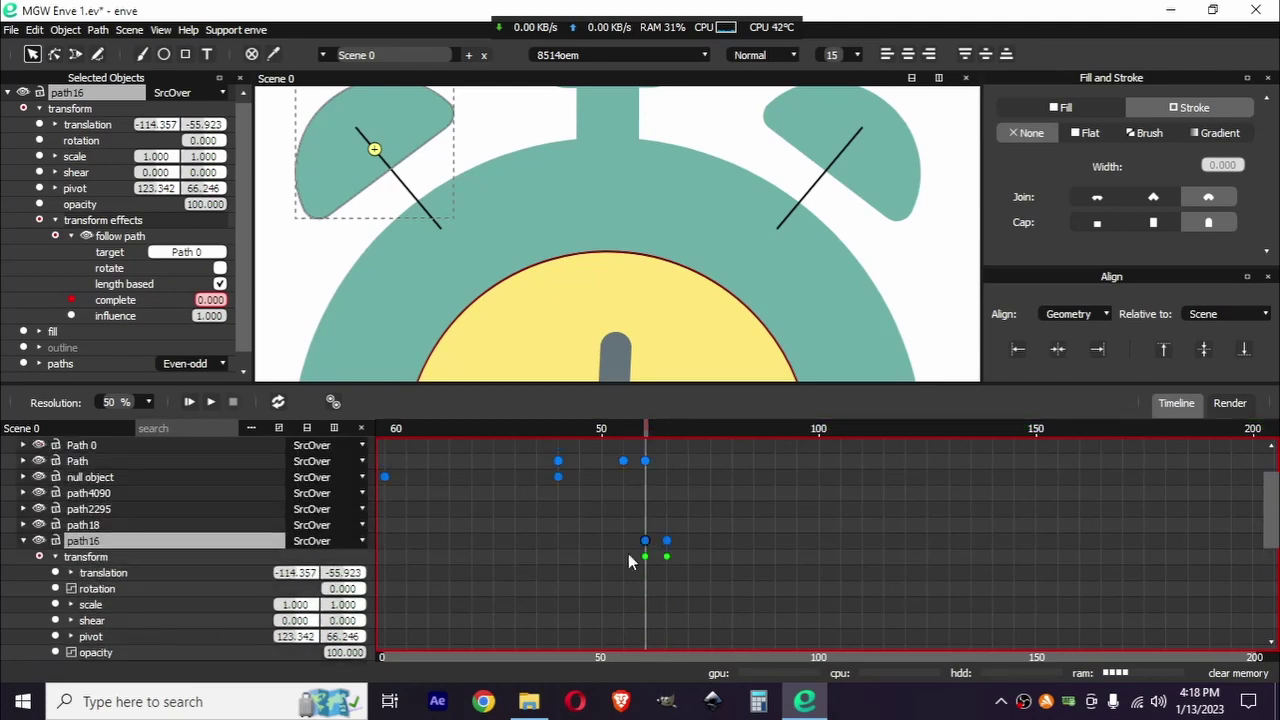
left_click(56, 526)
scroll(56, 528, "up", 3)
Step: Paste the left bell's copied keyframe pair every 10 frames from frame 70 to frame 130
left_click_drag(655, 430, 637, 554)
key("ctrl+v")
key("ctrl+v")
key("ctrl+v")
key("ctrl+v")
key("ctrl+v")
key("ctrl+v")
key("ctrl+v")
Step: Fit the whole scene in an enlarged canvas and play back the left bell's vibration, then stop the preview
key("ctrl+0")
left_click(859, 315)
left_click_drag(850, 383, 838, 501)
key("ctrl+0")
key("space")
key("Escape")
scroll(766, 588, "down", 4)
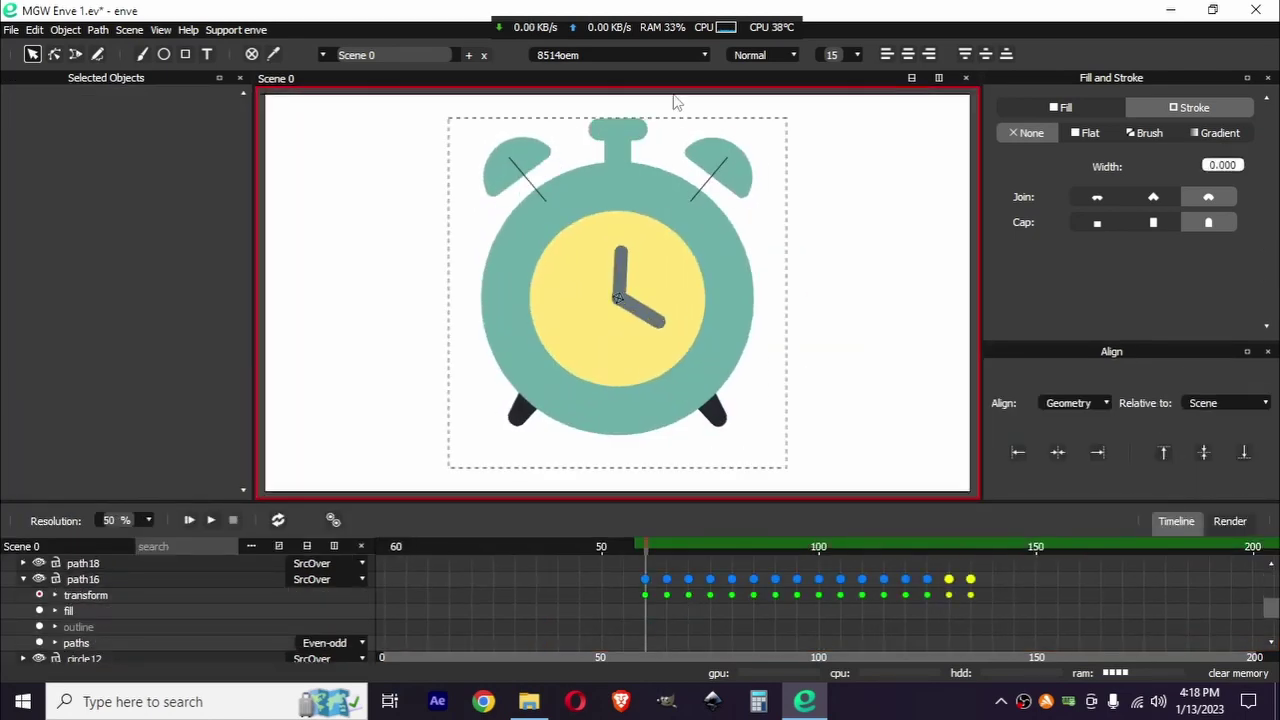
Step: Add a Follow Path transform effect to the right bell
left_click(745, 179)
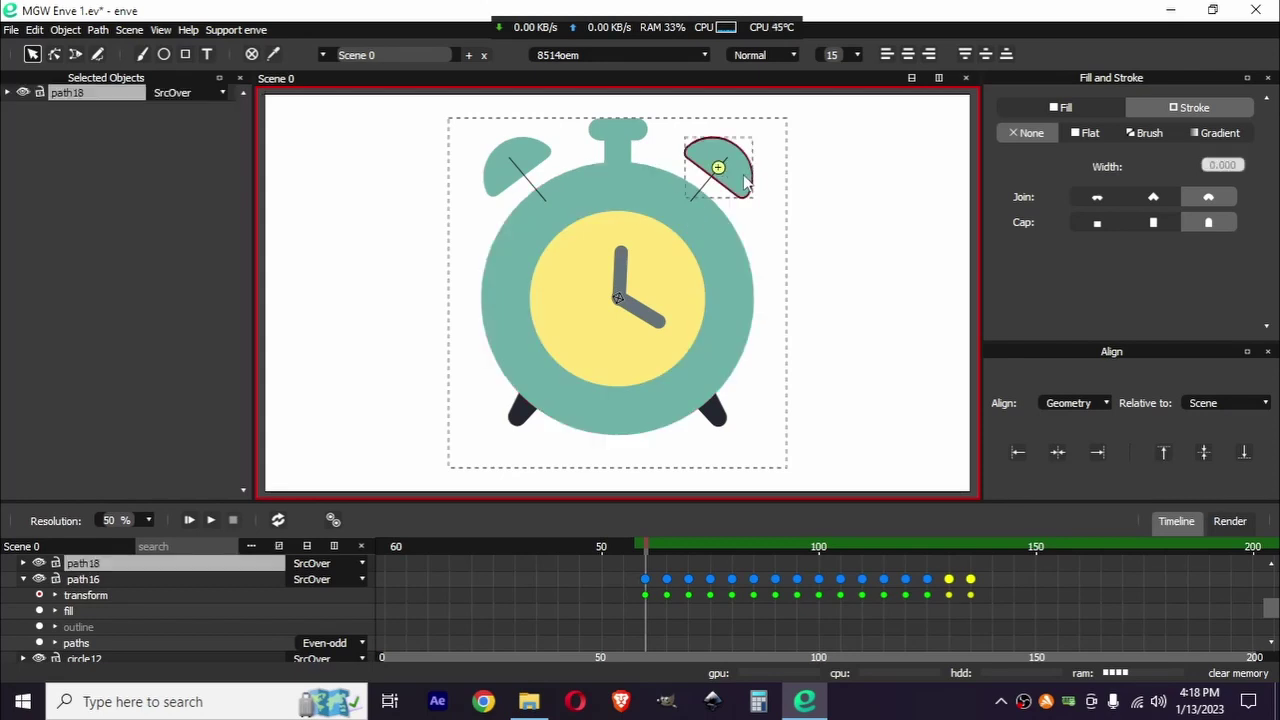
left_click(8, 92)
left_click(39, 109)
right_click(75, 219)
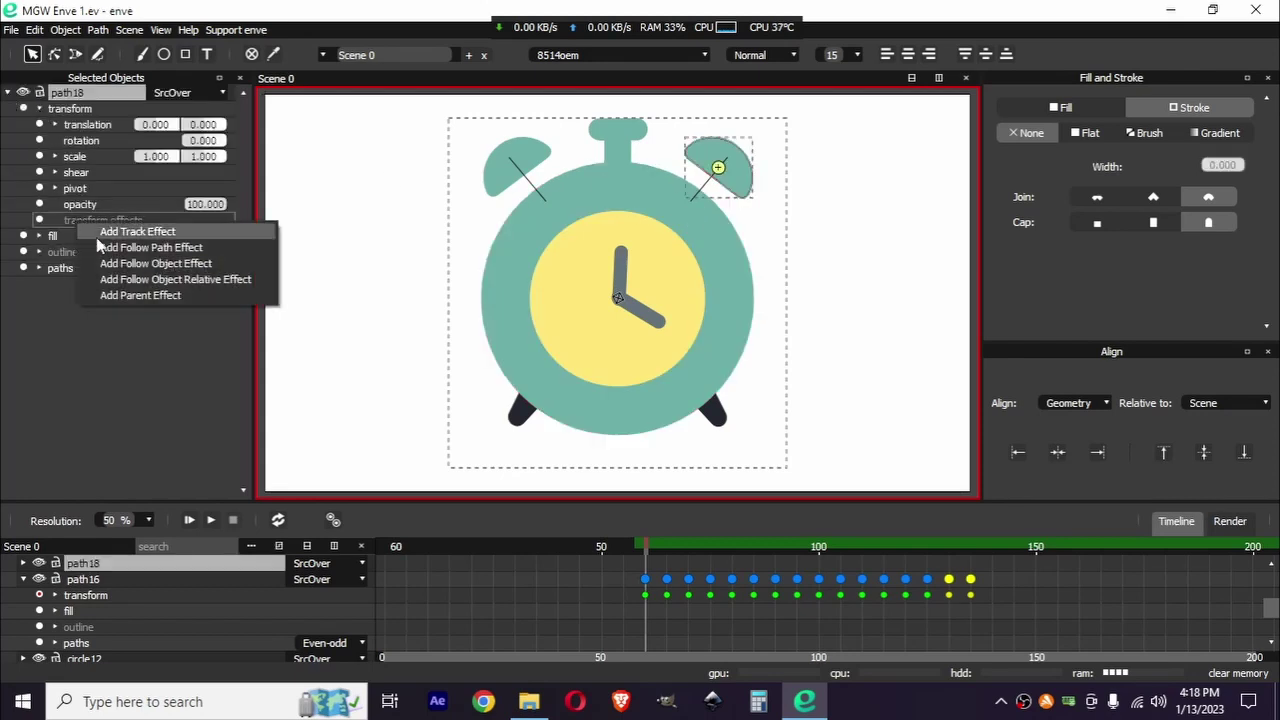
left_click(151, 247)
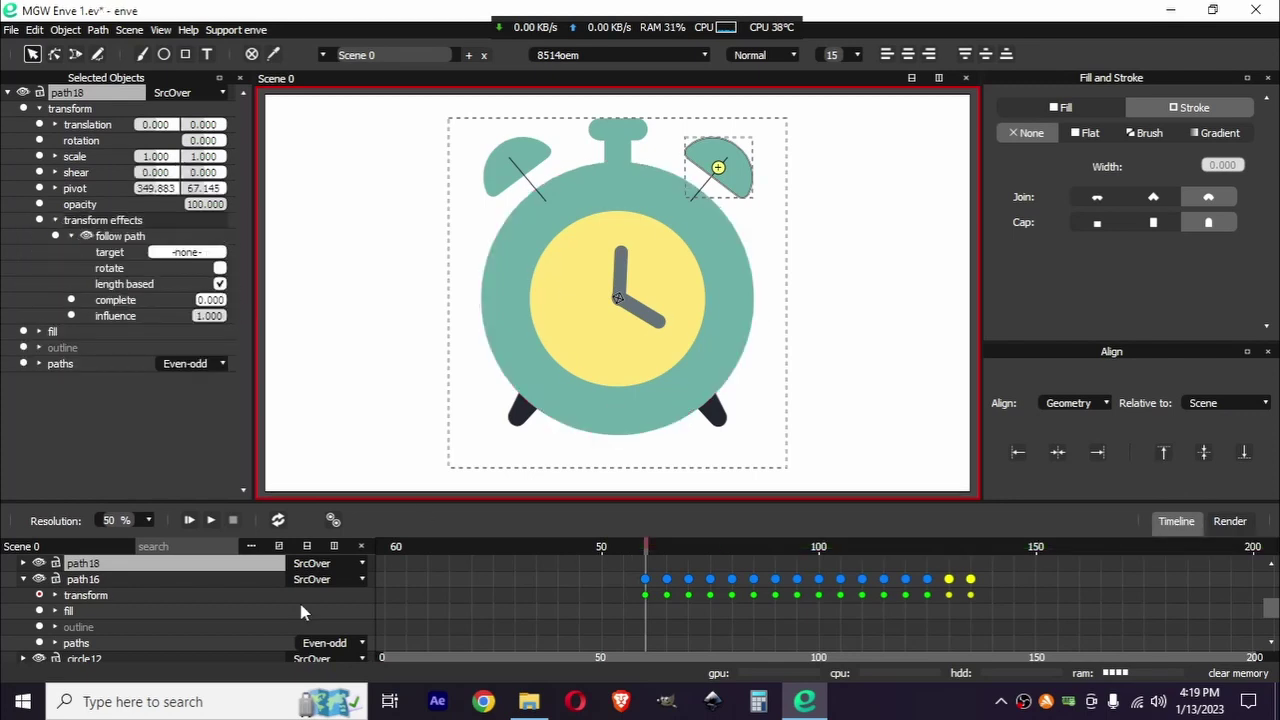
Step: Identify the right bell's guide line in the object list and set the follow path target to Path 1
left_click(22, 579)
scroll(110, 594, "up", 5)
left_click(158, 597)
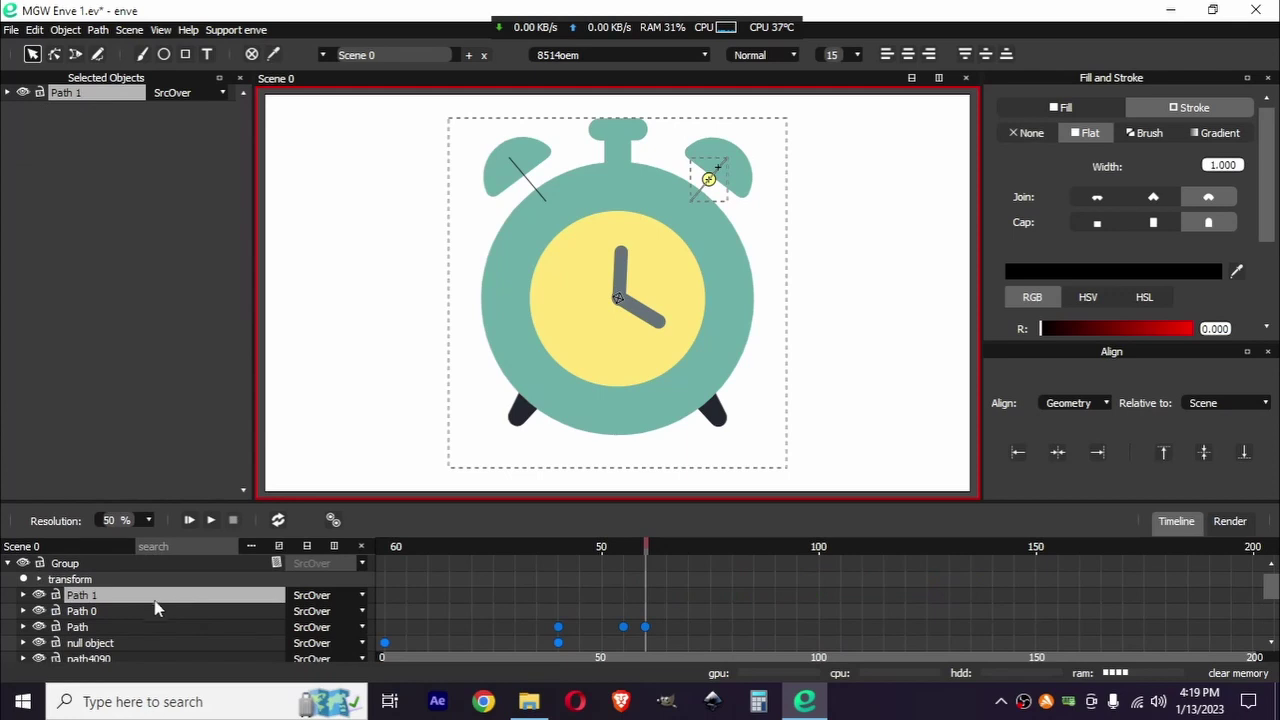
left_click(744, 176)
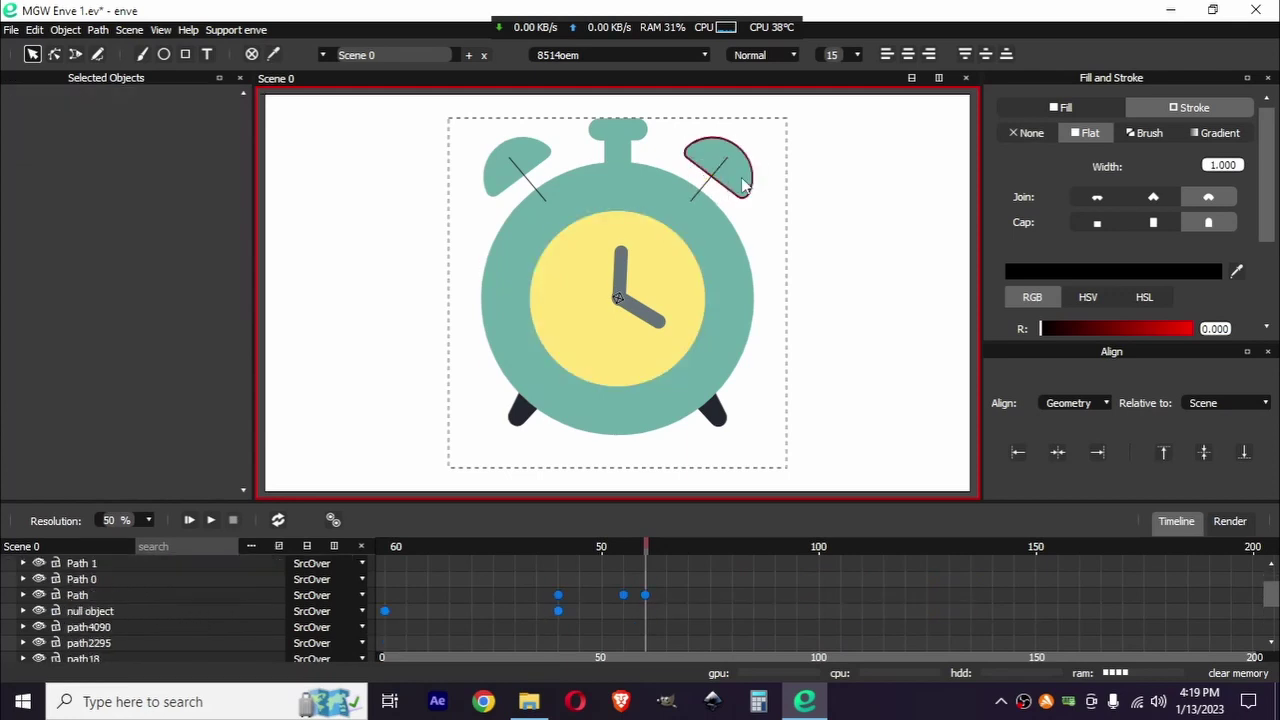
scroll(742, 167, "up", 5)
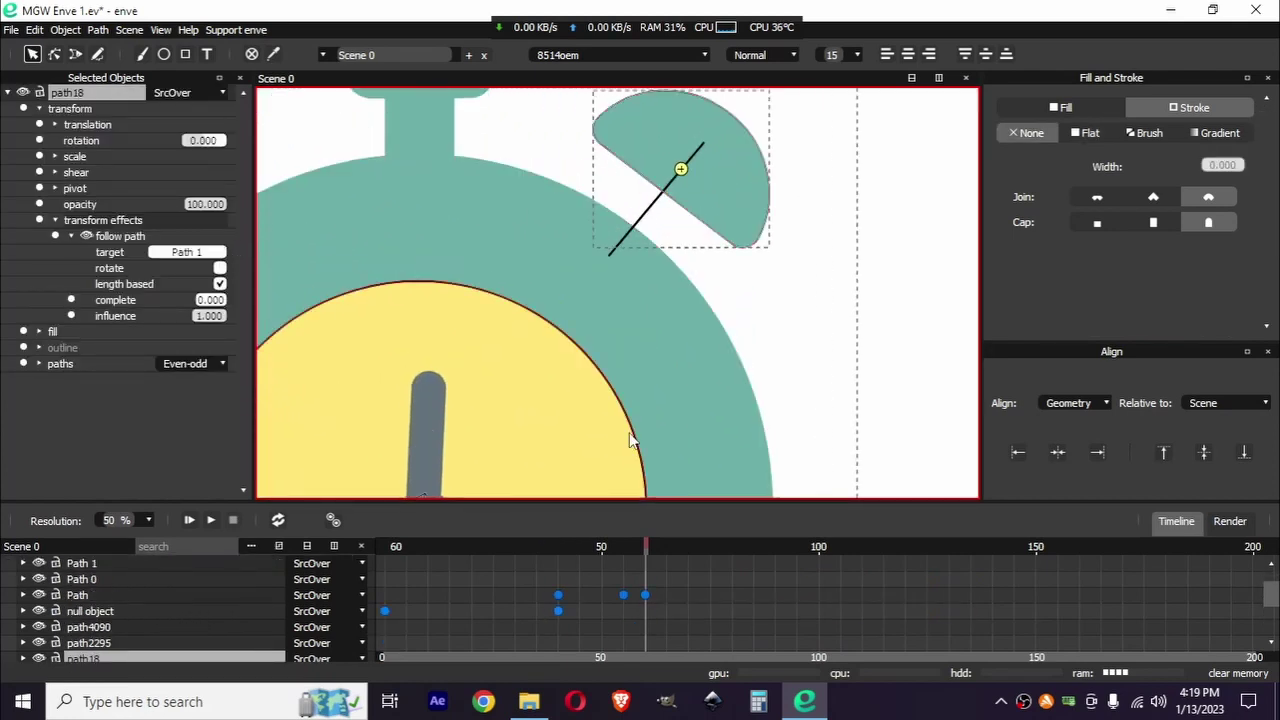
Step: Keyframe the right bell's follow path complete value at 0 on frame 65 and raise it on frame 70
scroll(680, 616, "down", 1)
scroll(680, 616, "down", 4)
scroll(560, 360, "down", 4)
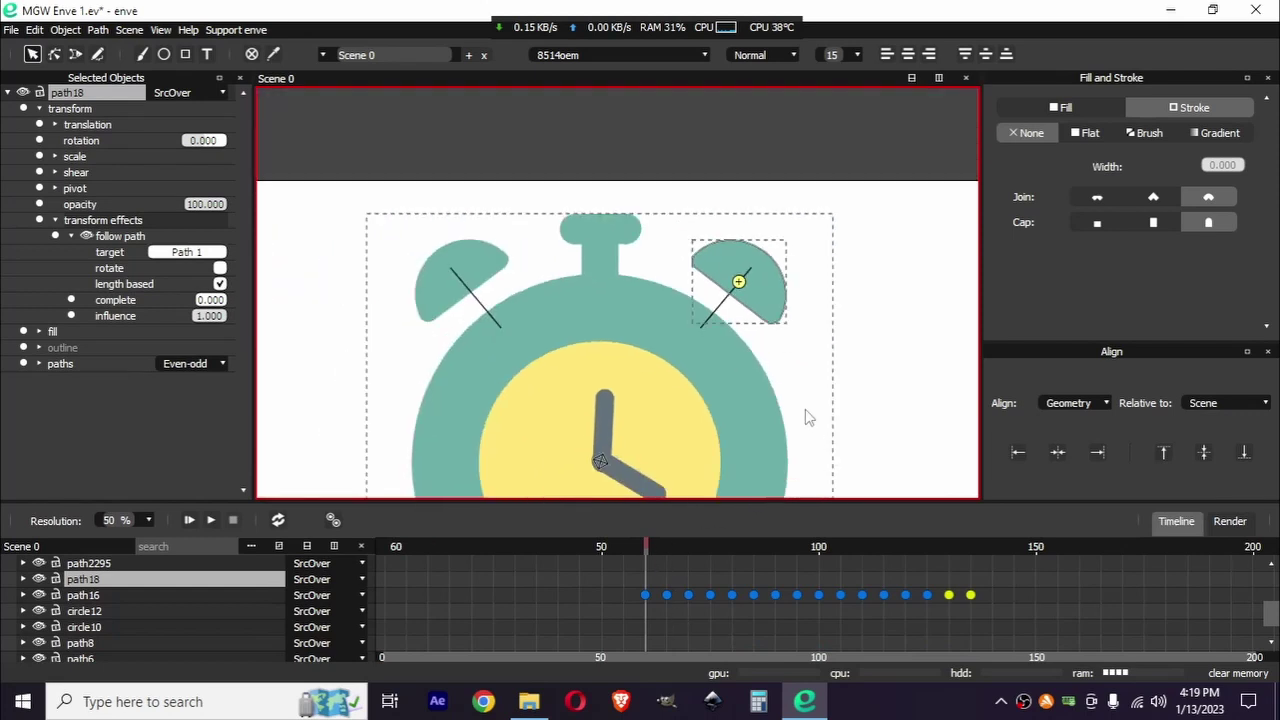
left_click_drag(650, 545, 667, 551)
scroll(768, 310, "up", 1)
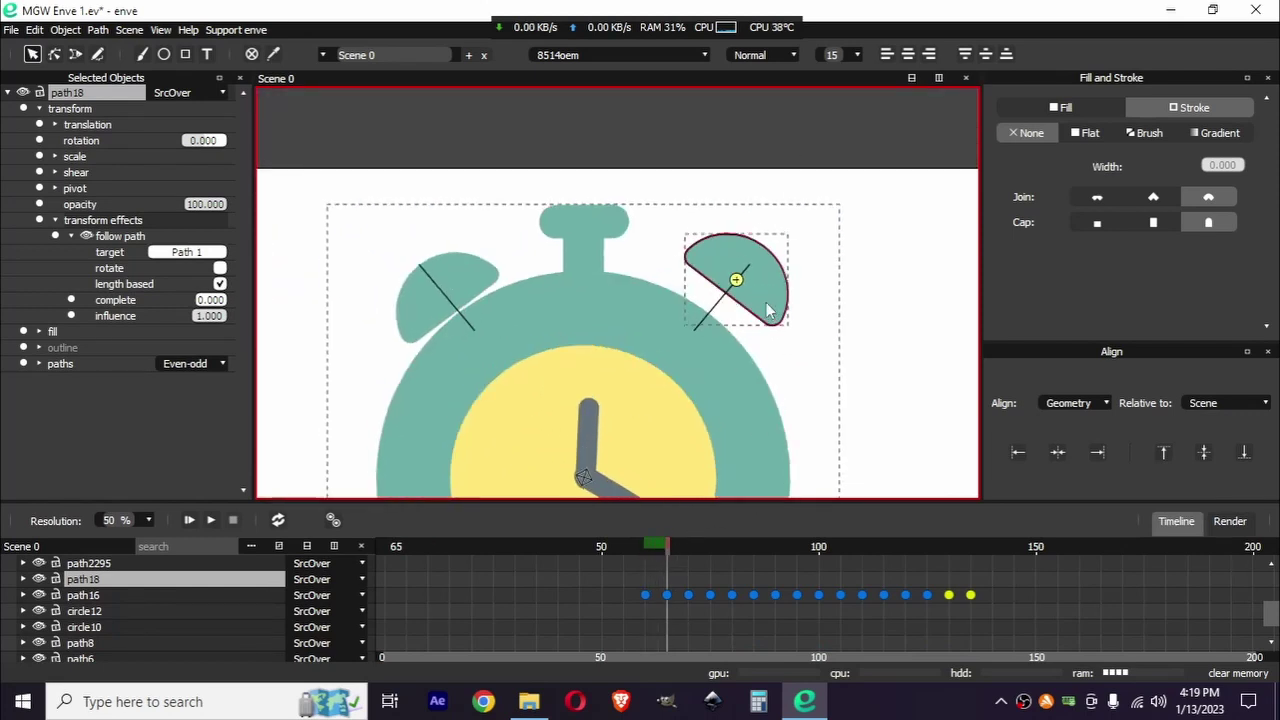
left_click_drag(208, 300, 222, 300)
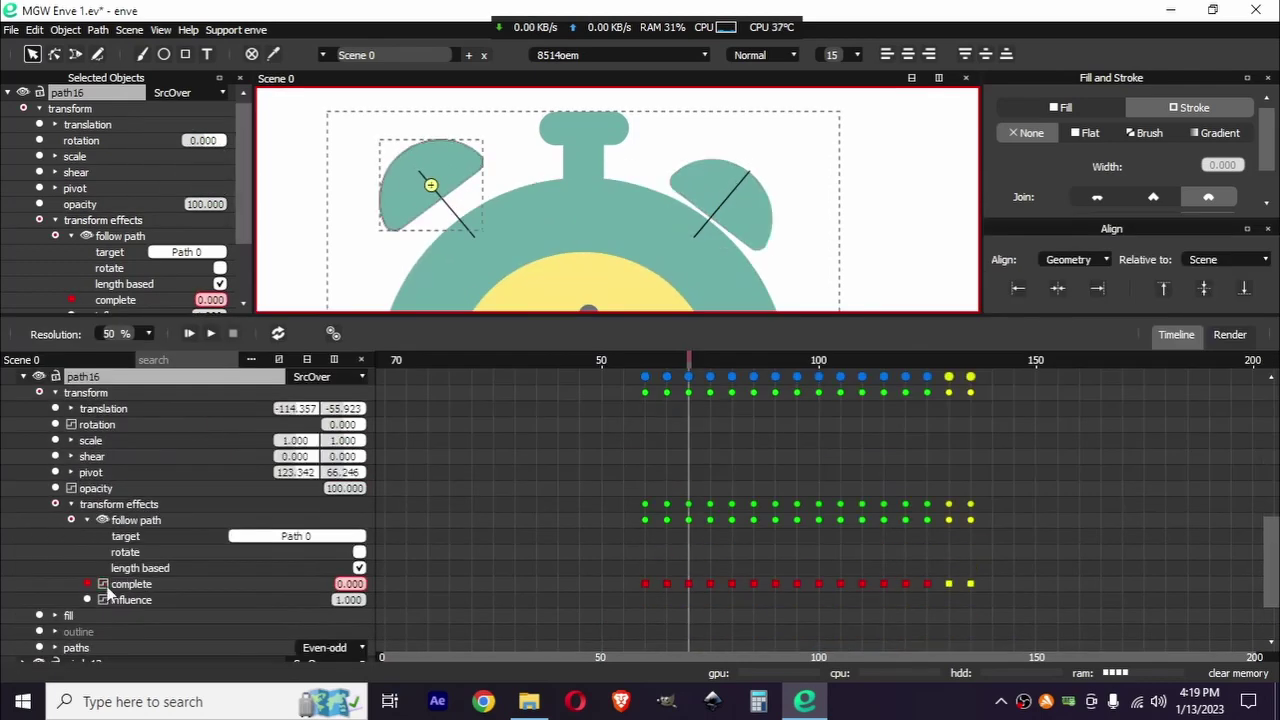
Step: Paste the right bell's keyframe pair repeatedly so its keyframes run every 5 frames through frame 130
scroll(627, 422, "up", 3)
scroll(627, 422, "up", 5)
left_click(711, 366)
key("ctrl+v")
left_click(797, 366)
key("ctrl+v")
left_click(884, 366)
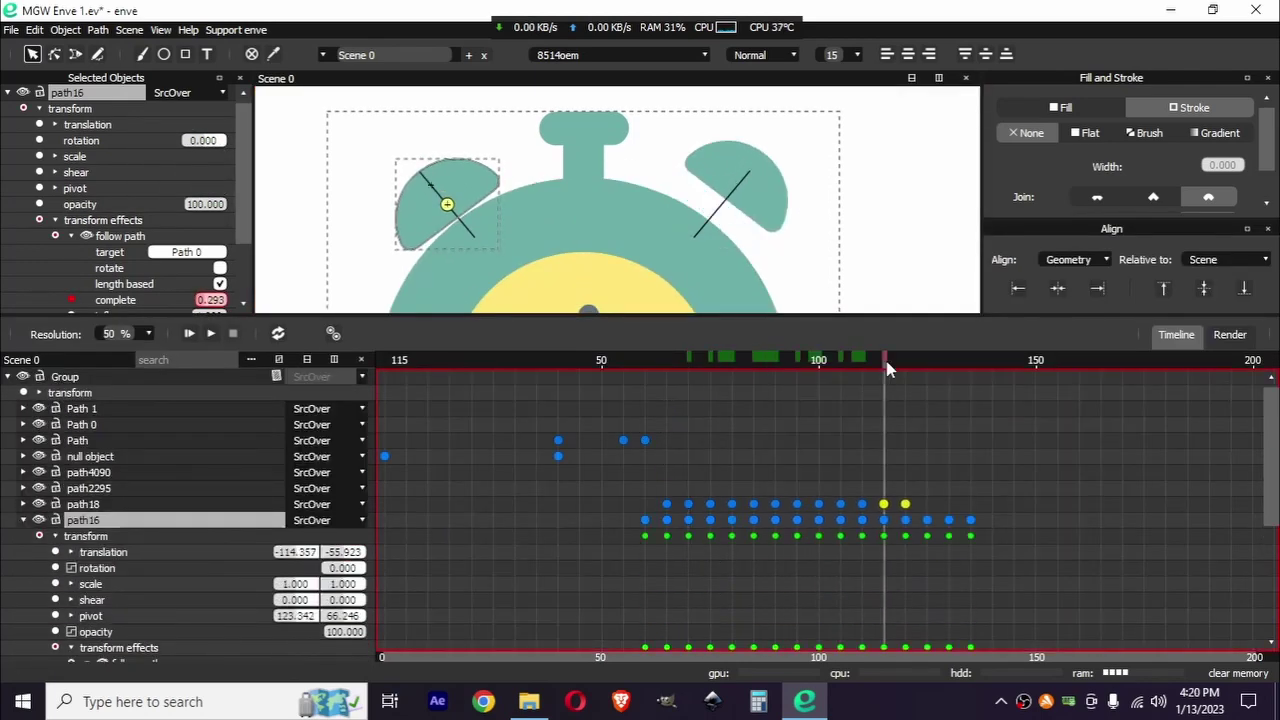
left_click(971, 366)
key("Delete")
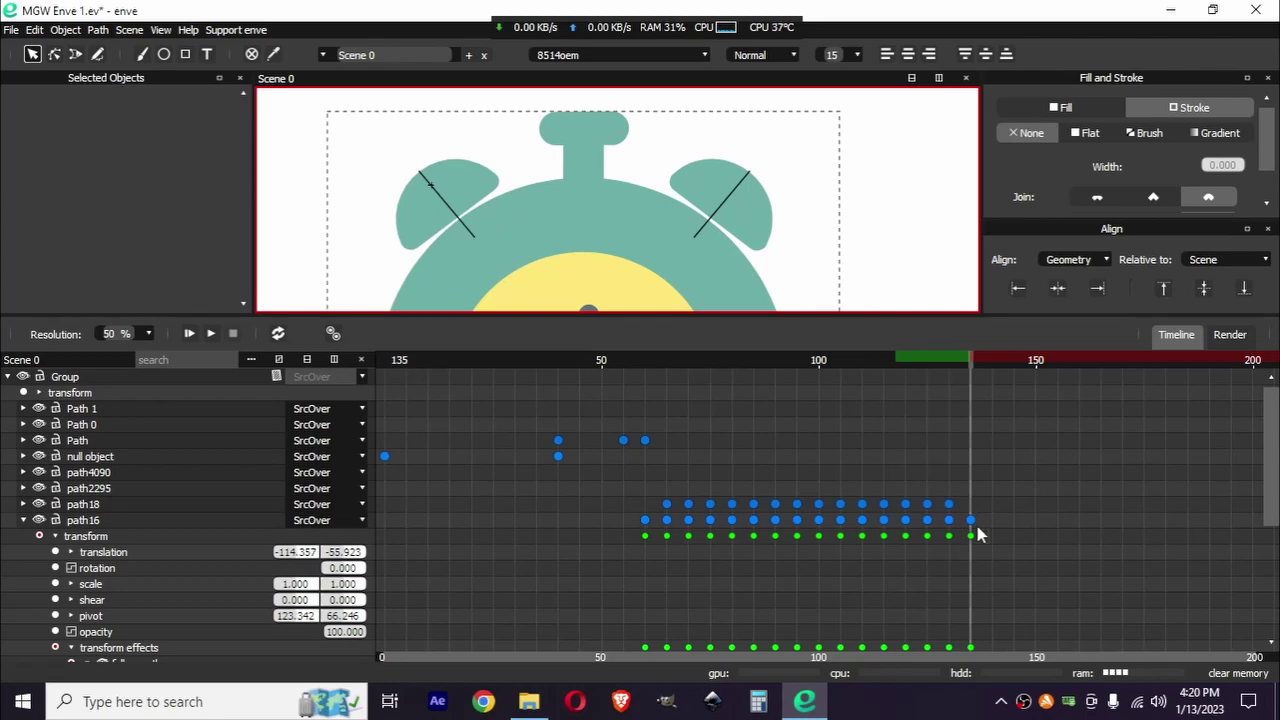
Step: Copy the left bell's keyframe from frame 60 and paste it at frame 140
left_click(976, 364)
left_click_drag(974, 371, 971, 370)
left_click(645, 520)
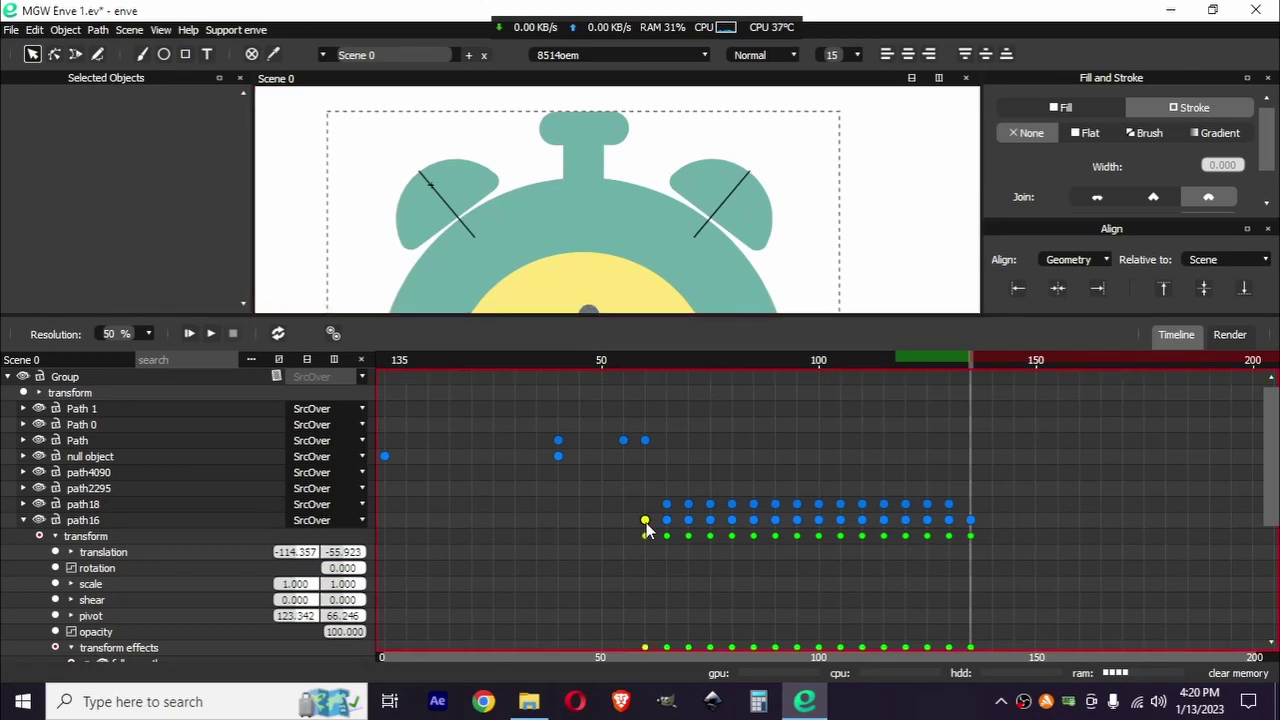
key("Left")
key("Left")
key("Left")
key("Left")
key("Left")
key("Right")
key("Right")
key("Right")
key("Right")
key("Right")
key("Right")
key("Right")
key("Right")
key("Right")
key("Right")
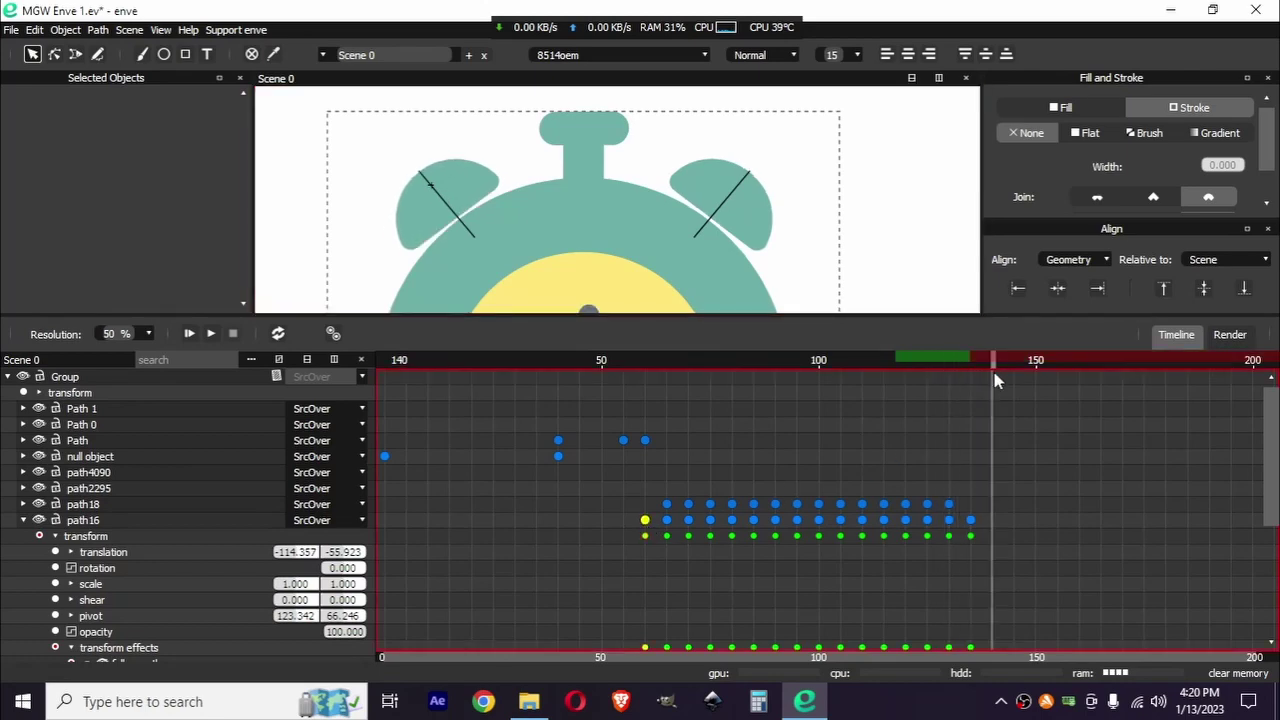
key("ctrl+v")
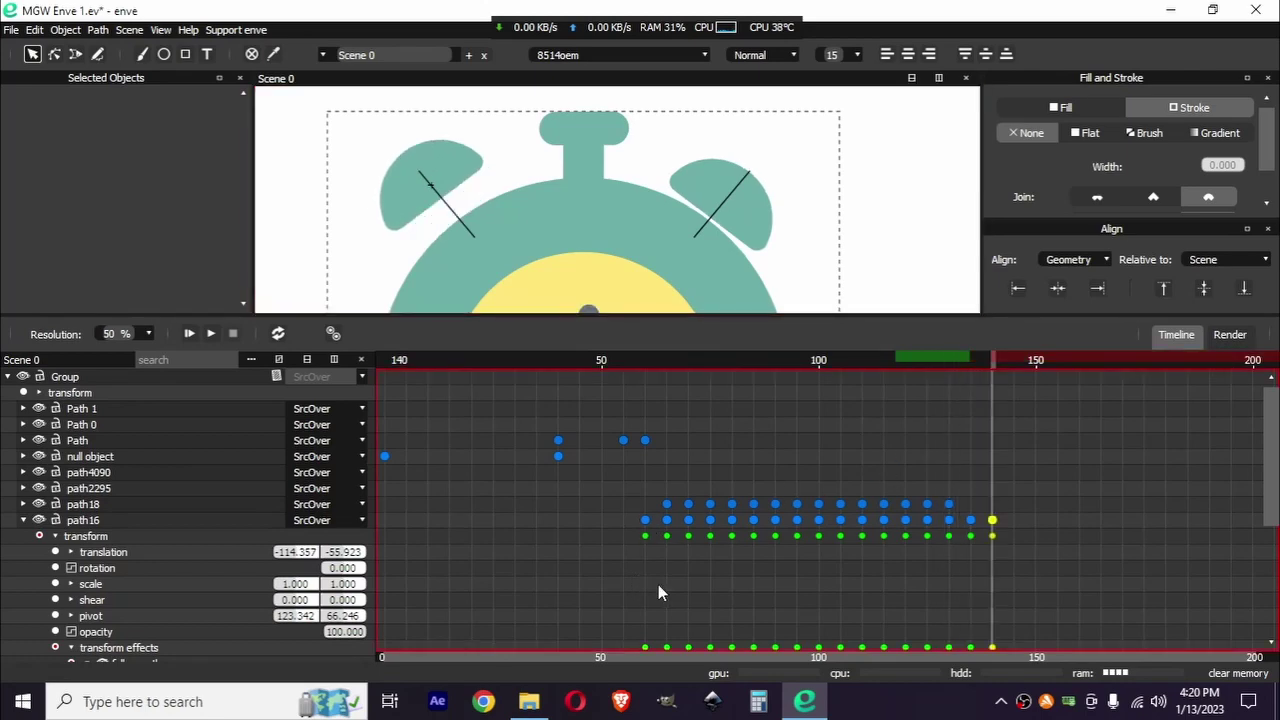
Step: Play the animation from the first frame to check the hands, the button and the vibrating bells
left_click_drag(430, 562, 386, 535)
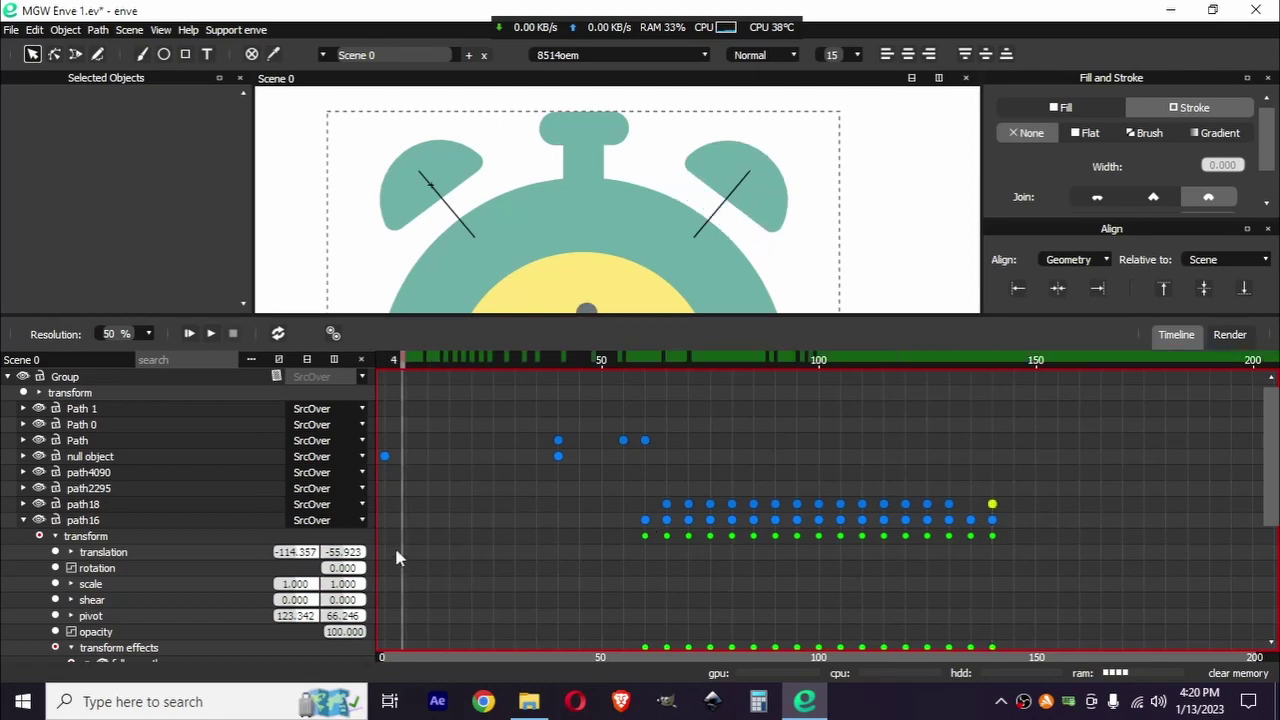
left_click_drag(623, 314, 601, 602)
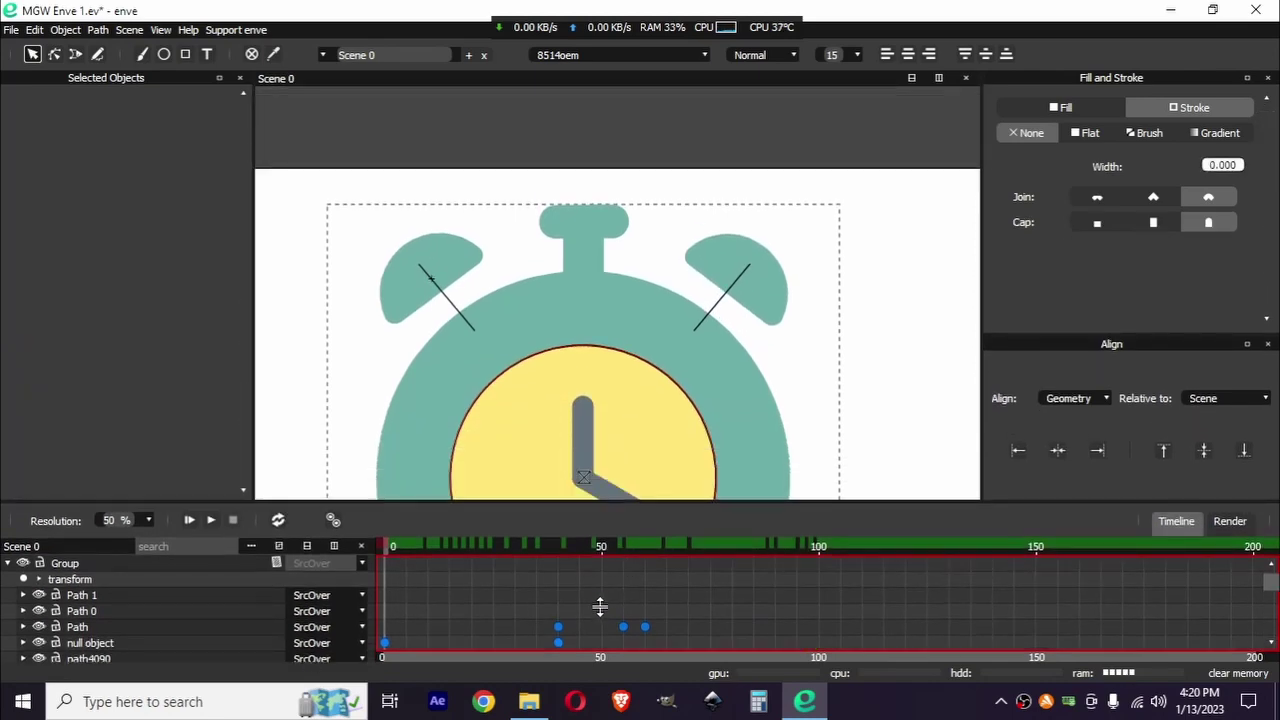
key("space")
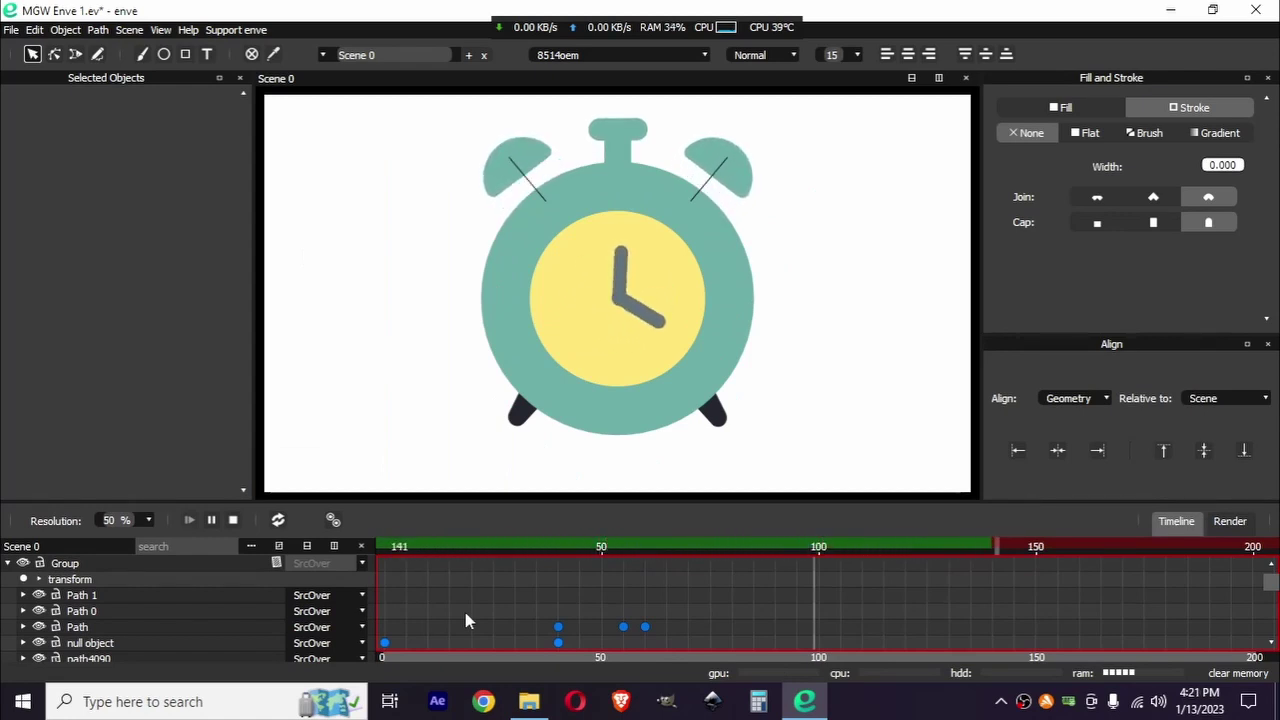
key("space")
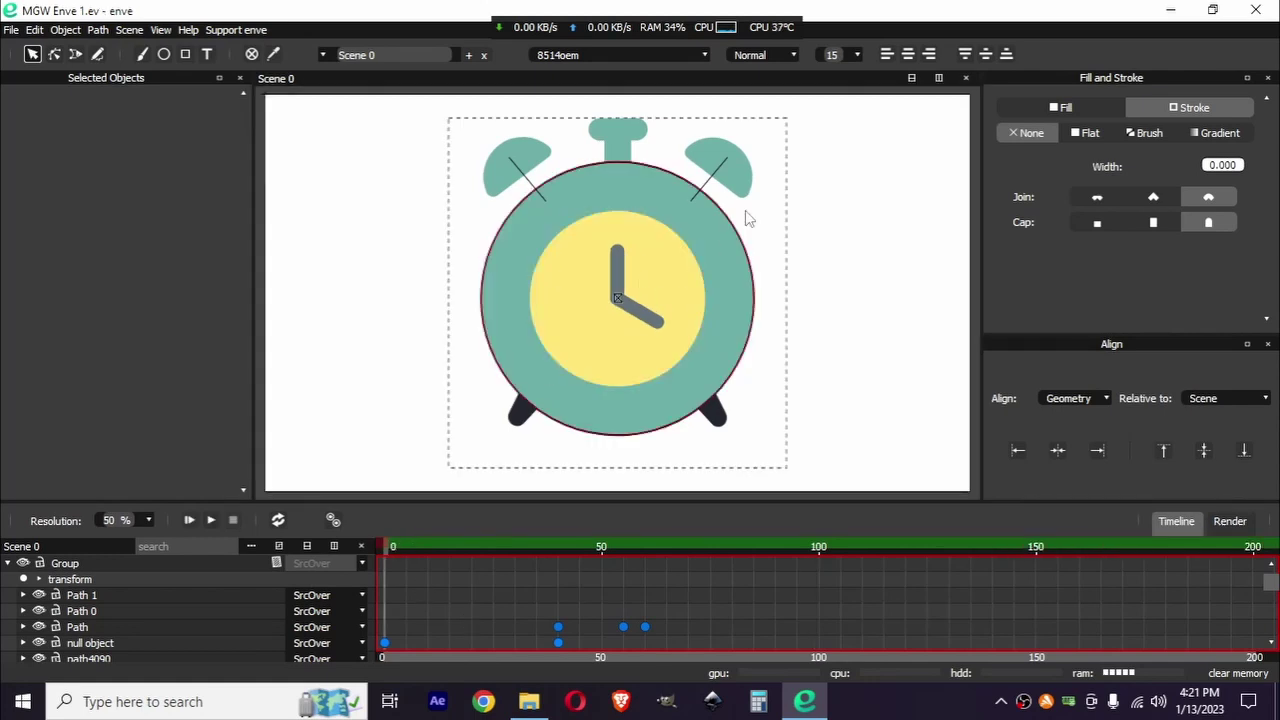
Step: Hide both bell guide lines, then add a null object above the clock Group and position it at the clock's centre
scroll(637, 239, "down", 6)
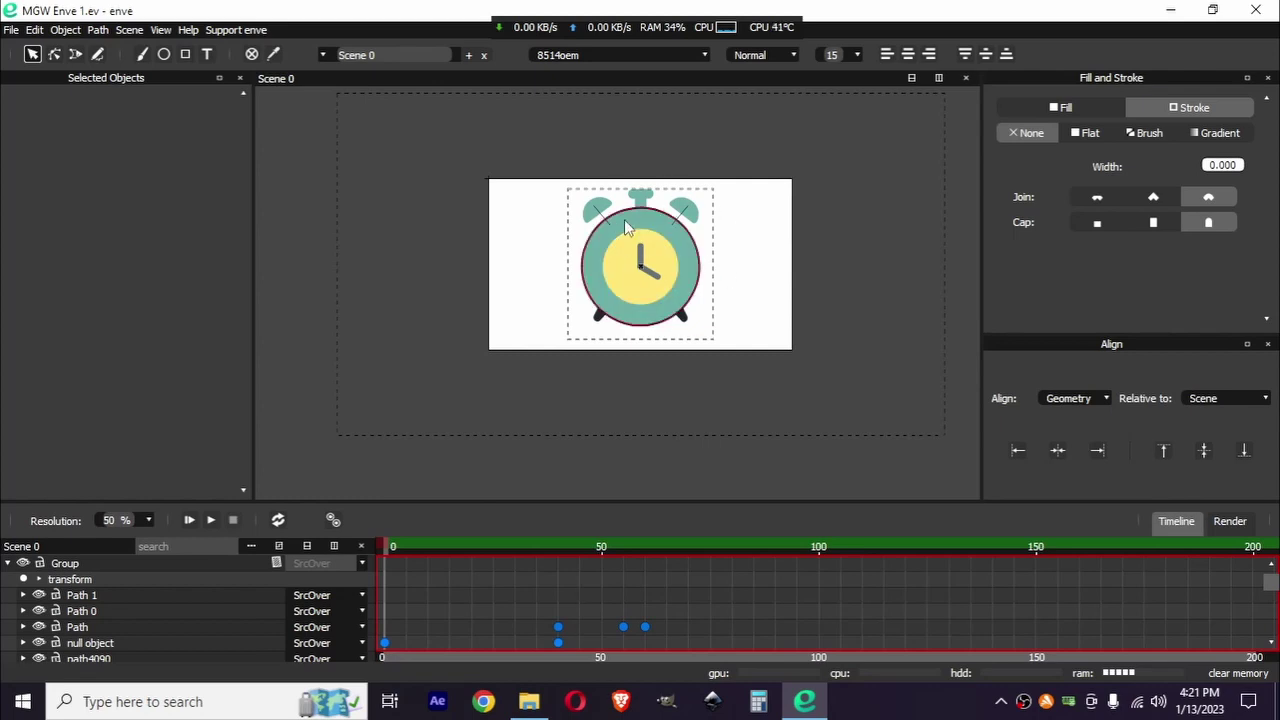
scroll(655, 234, "up", 3)
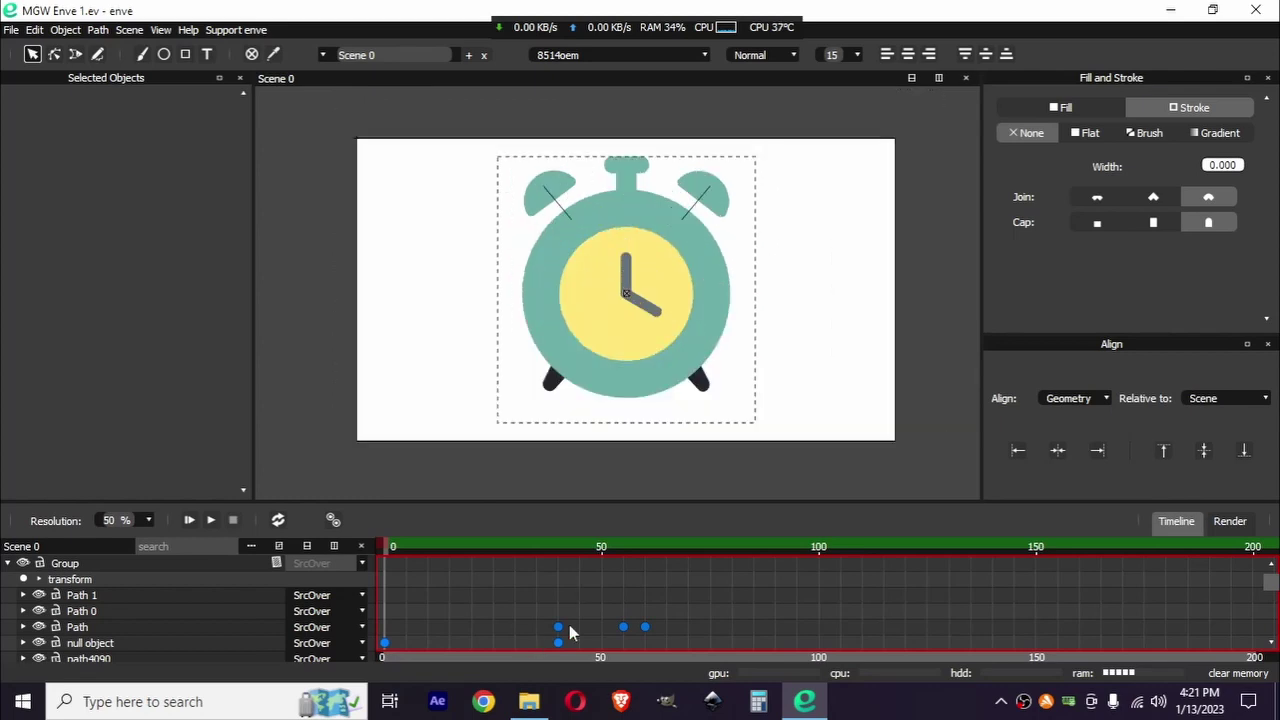
left_click(6, 563)
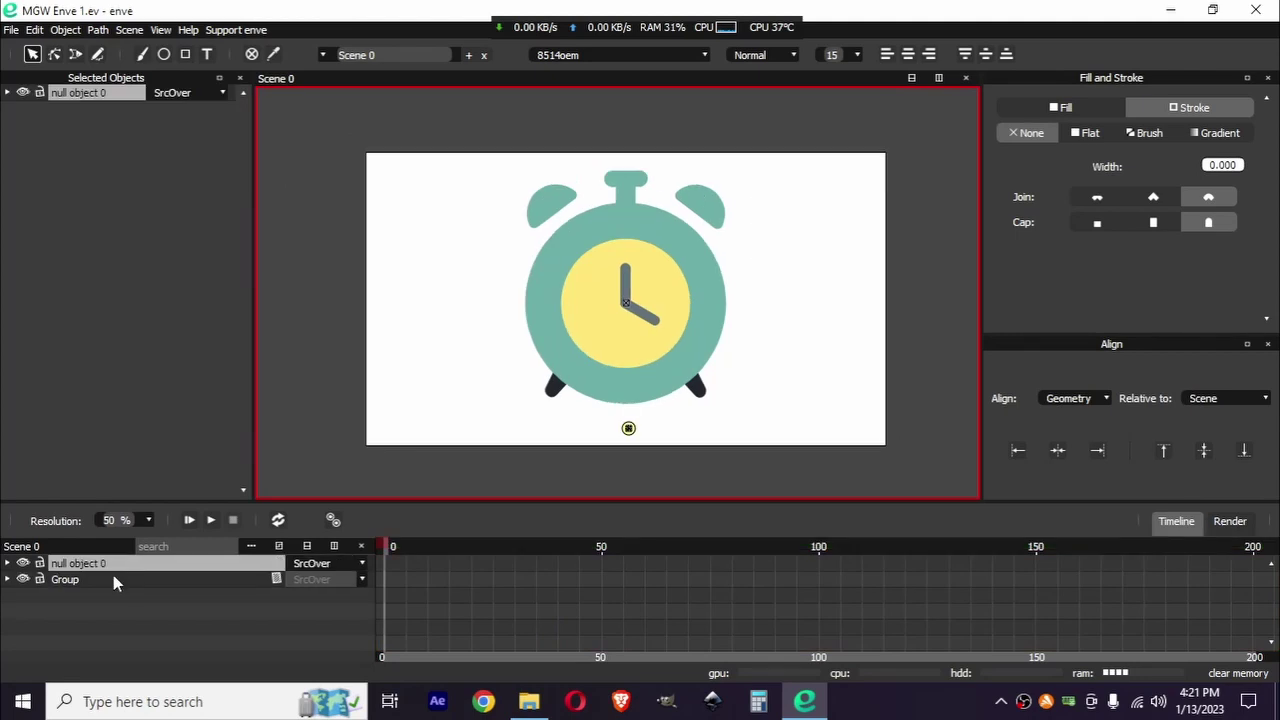
left_click(94, 580)
left_click(7, 92)
left_click(40, 109)
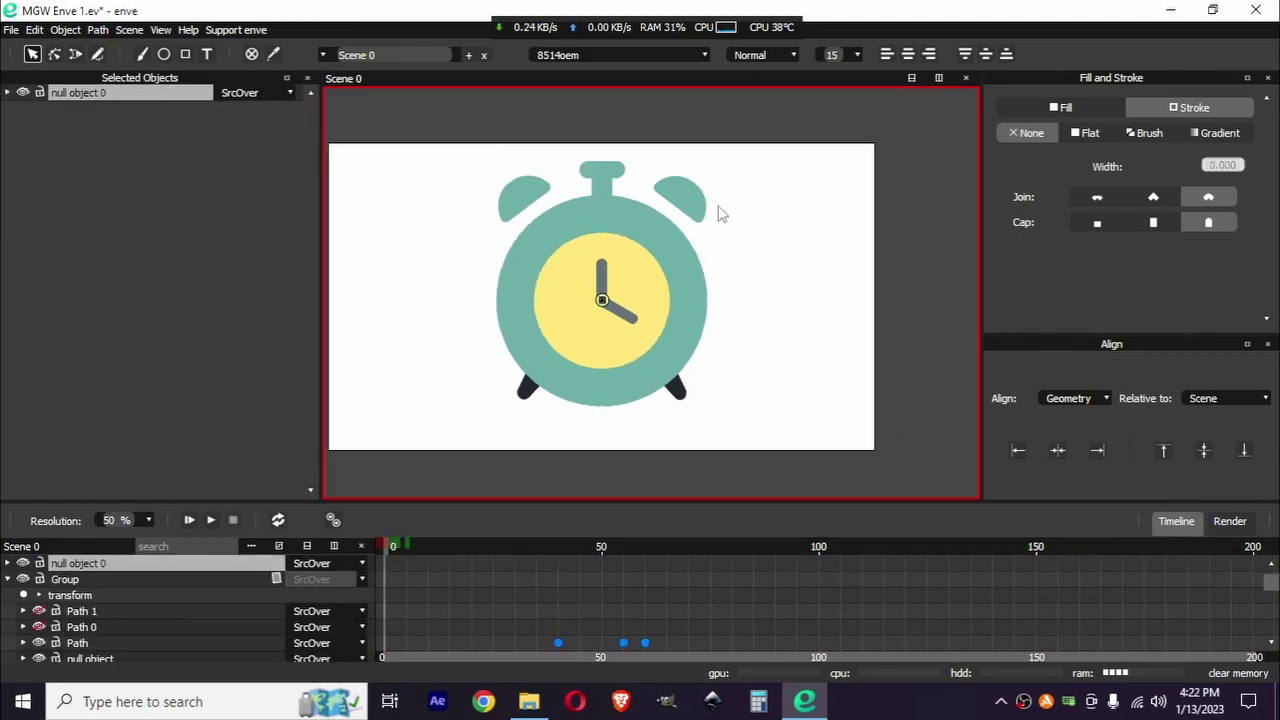
Step: Change the new null object's type to triangle and enlarge its size to 7.1
scroll(588, 318, "up", 10)
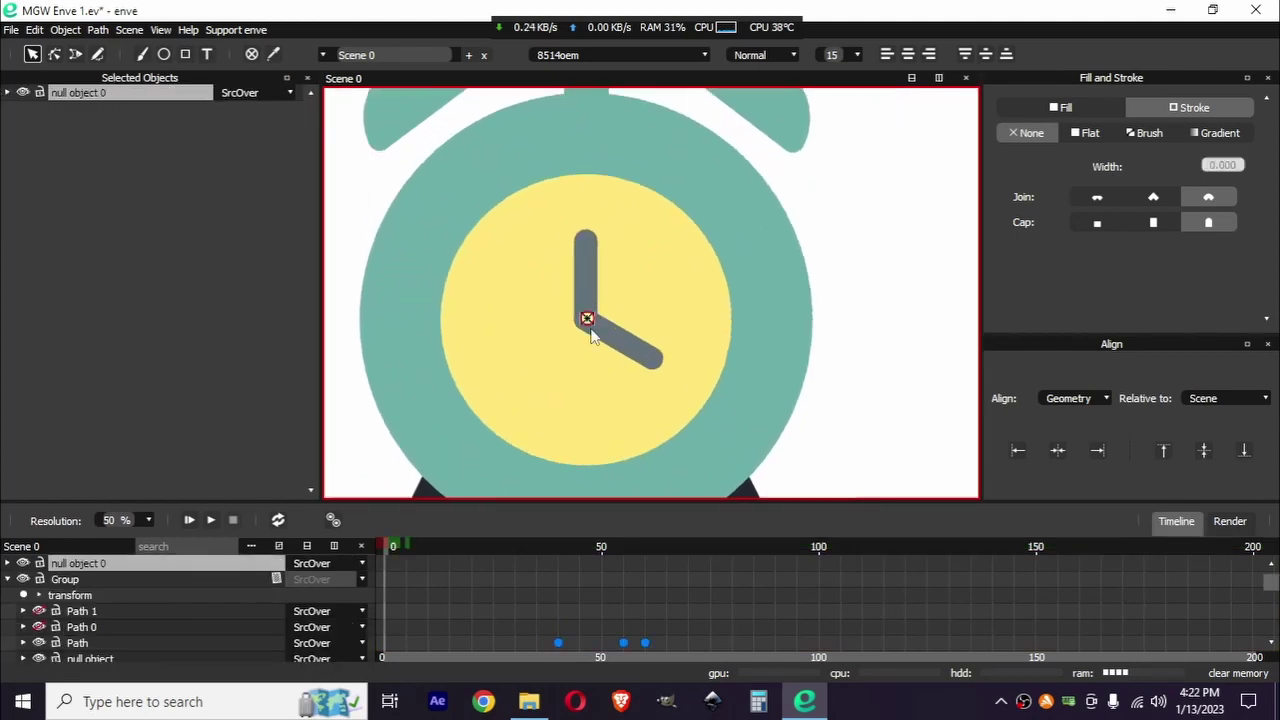
left_click(8, 92)
left_click(276, 127)
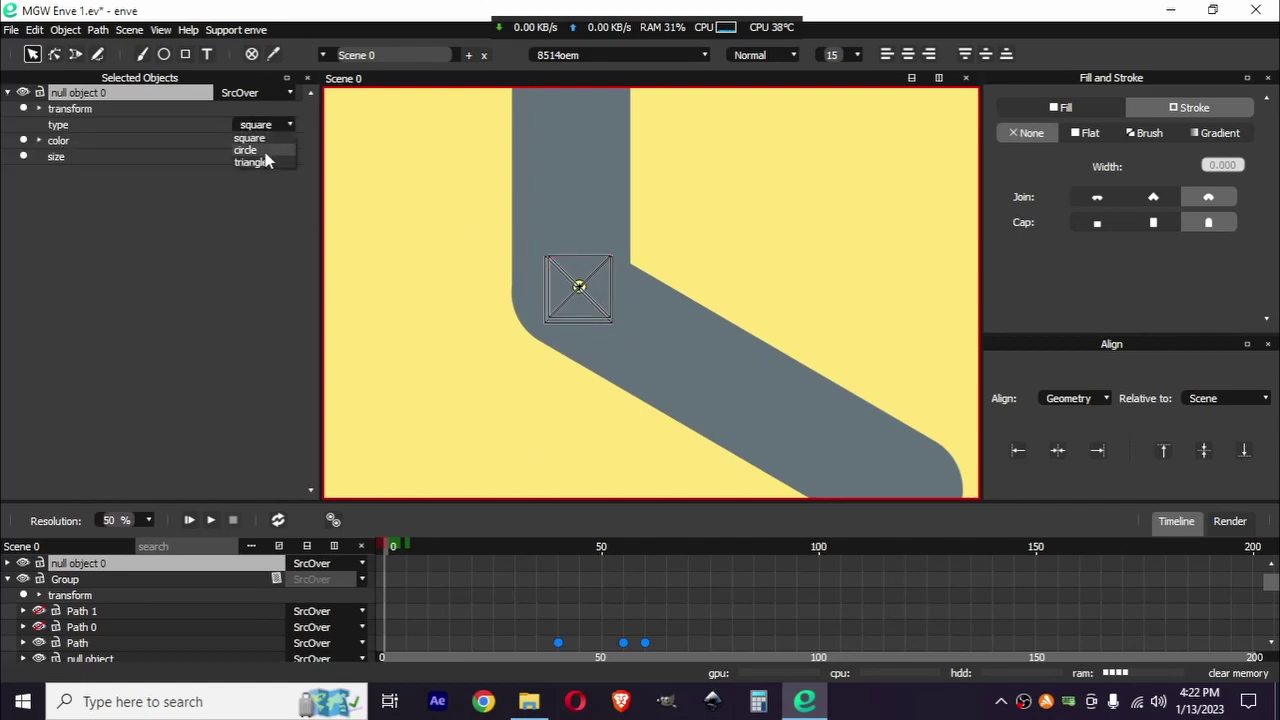
left_click(258, 163)
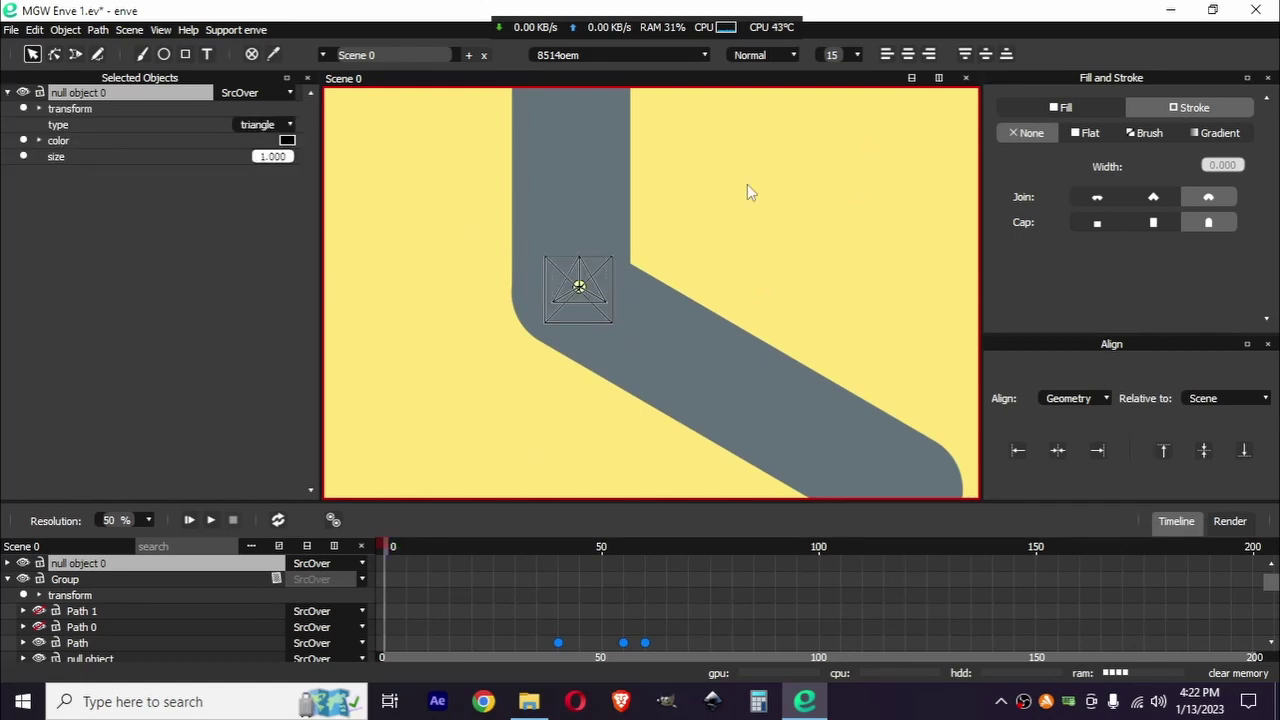
scroll(461, 267, "down", 10)
left_click_drag(270, 156, 314, 156)
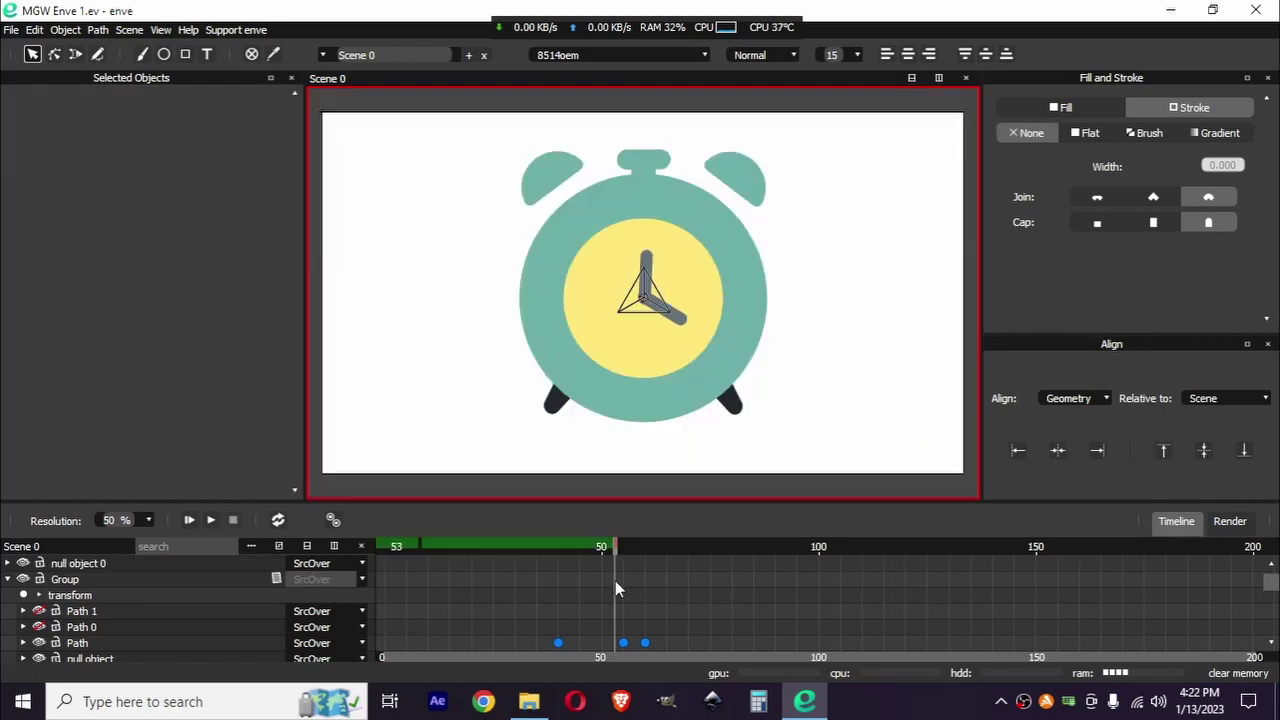
Step: At frame 55, add a Parent effect to the clock Group and set null object 0 as its target
left_click_drag(615, 580, 624, 556)
left_click(662, 289)
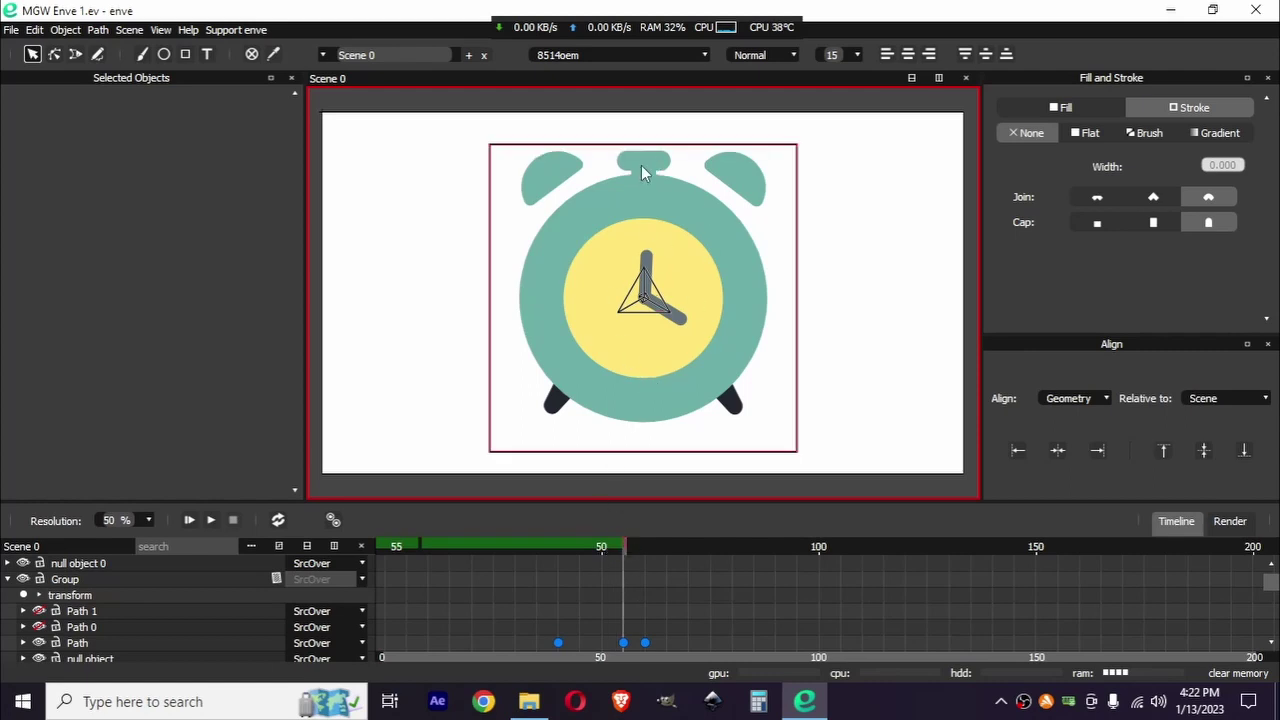
left_click(722, 189)
right_click(108, 224)
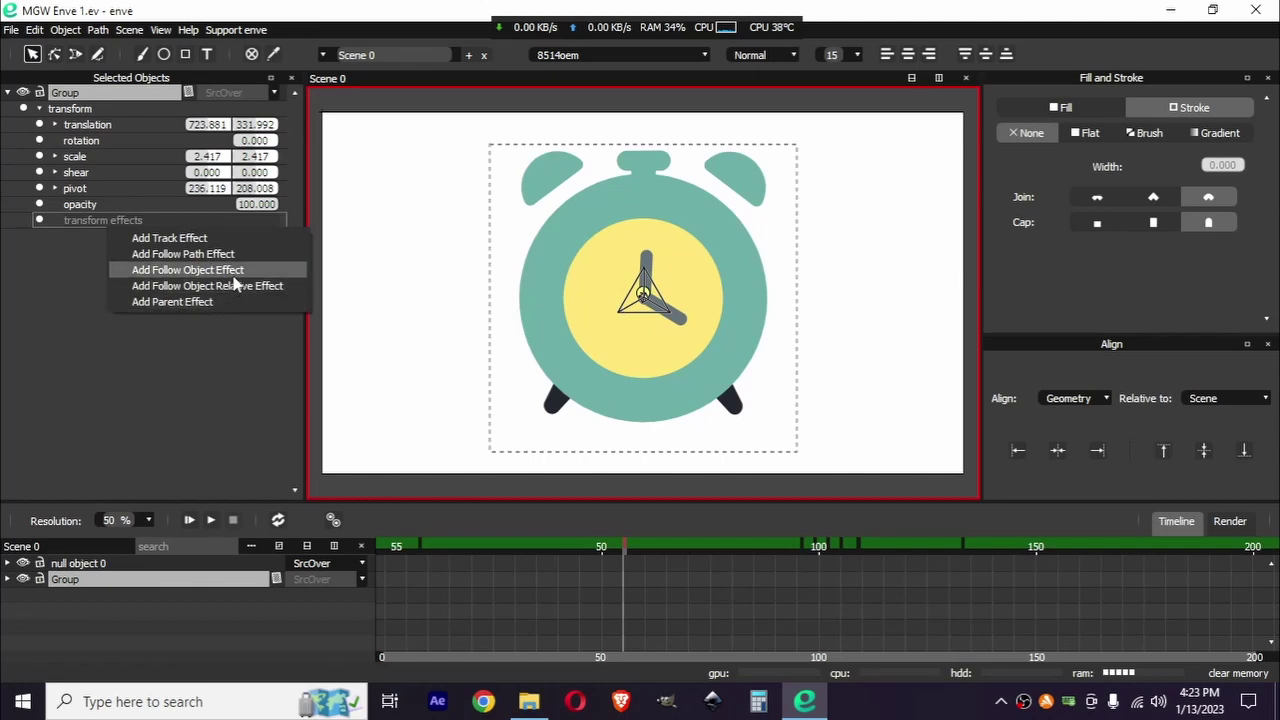
left_click(172, 301)
left_click(225, 252)
left_click(220, 286)
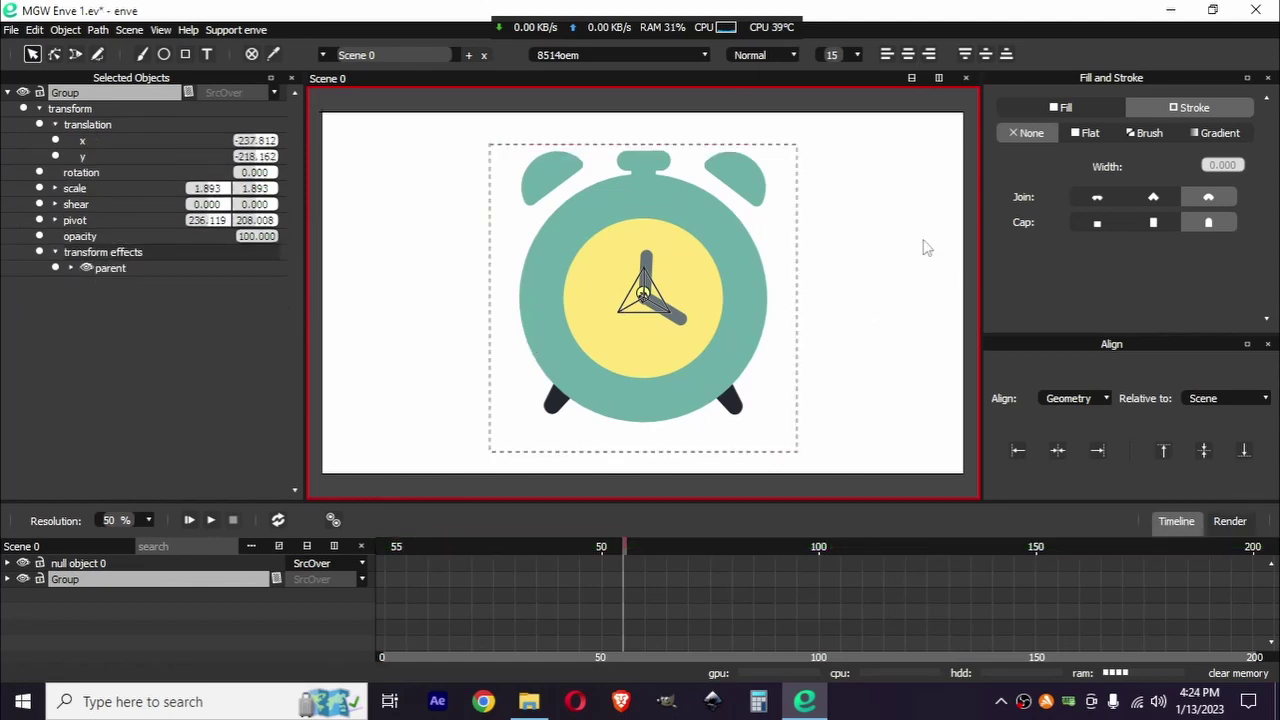
Step: Move the null object straight down to y 623.041 and keyframe its y translation at frame 55
key("g")
key("y")
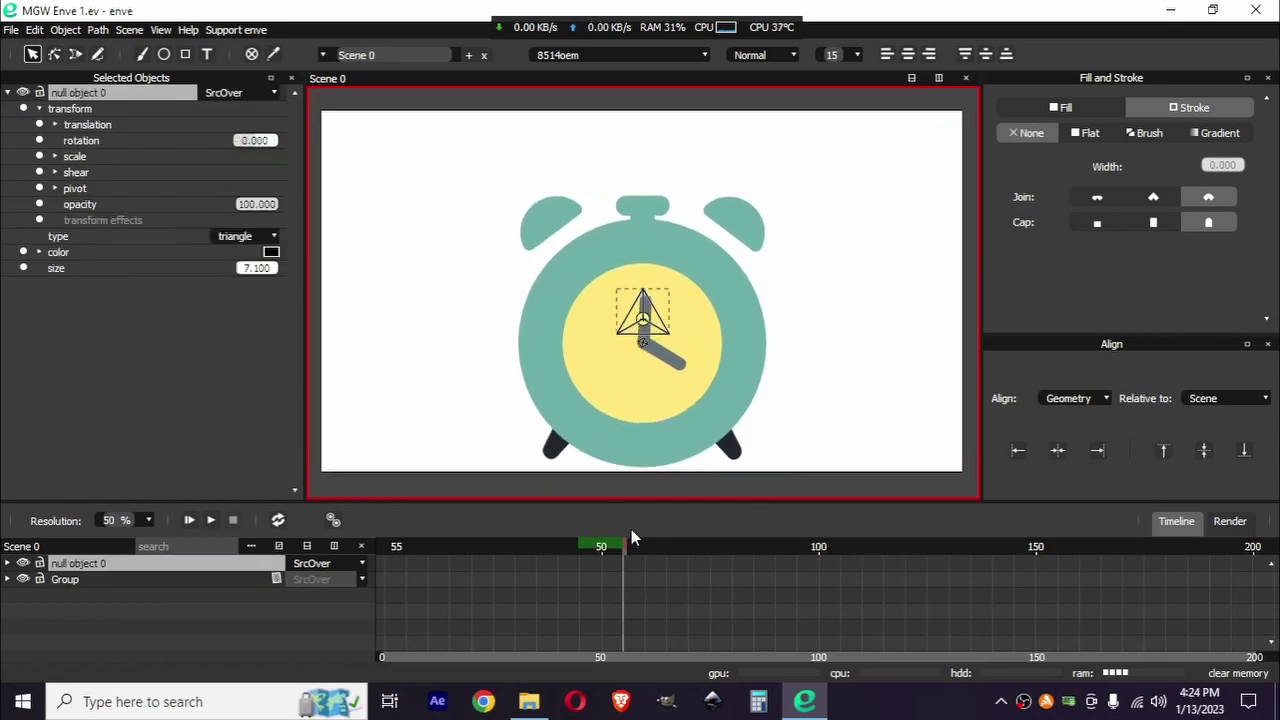
left_click(55, 124)
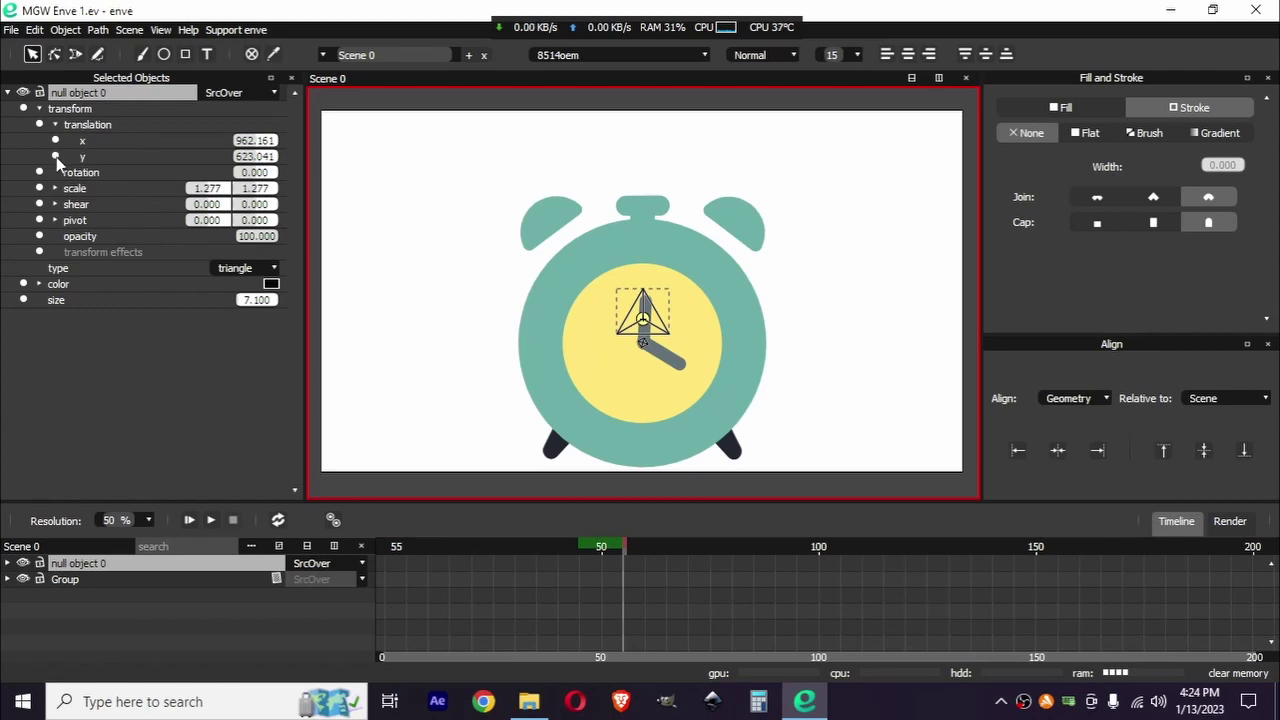
left_click(55, 156)
Step: Keyframe the null object's y translation at 486.141 on frame 61 so the clock jumps up
left_click_drag(631, 558, 651, 593)
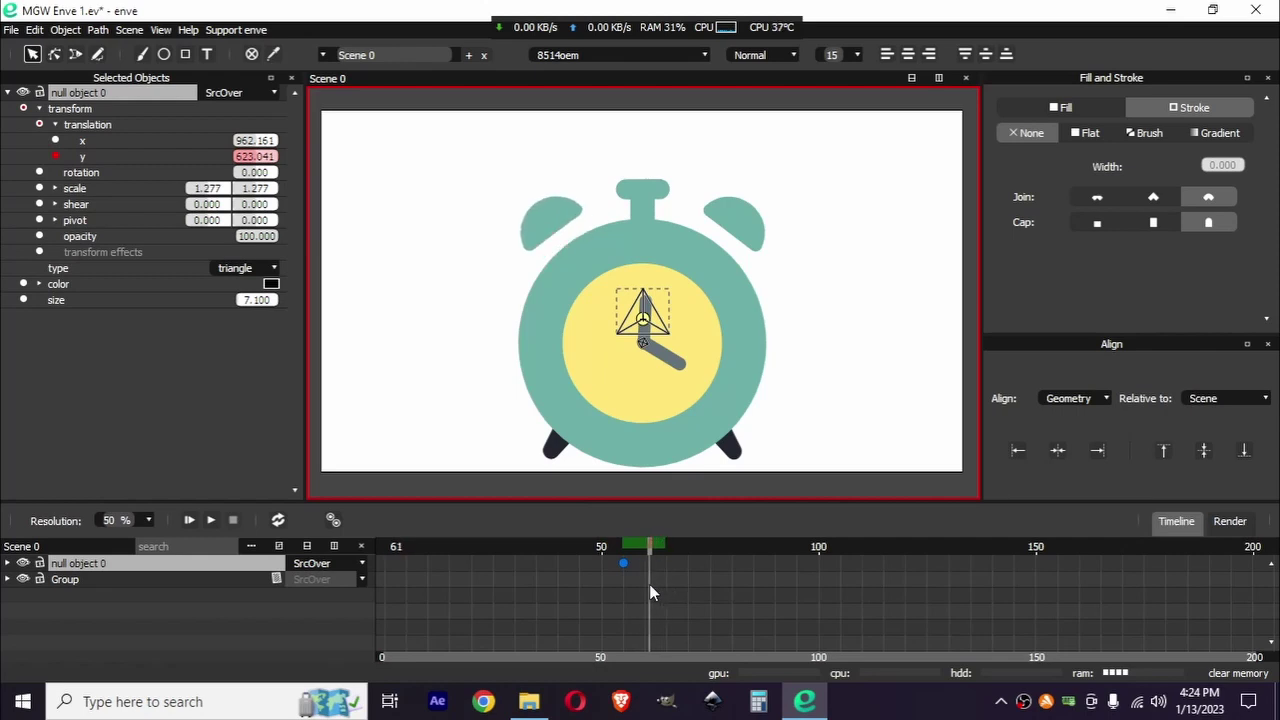
left_click_drag(256, 158, 168, 158)
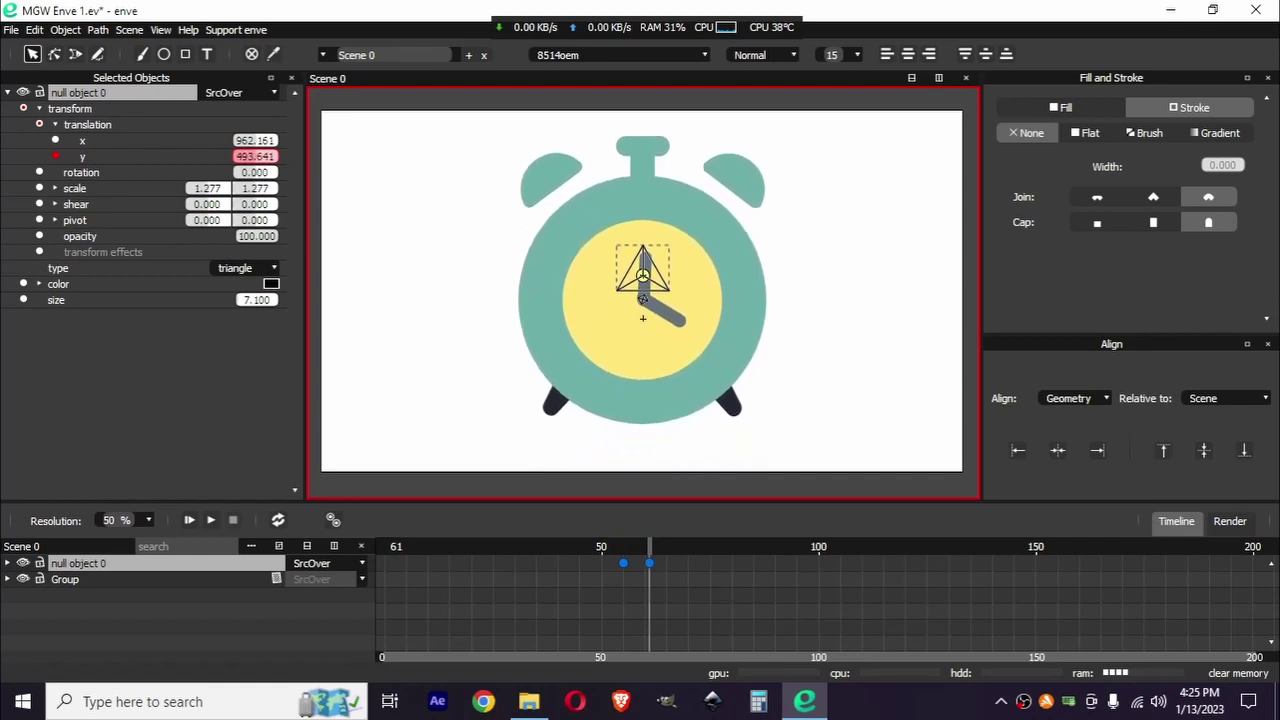
left_click_drag(643, 318, 643, 316)
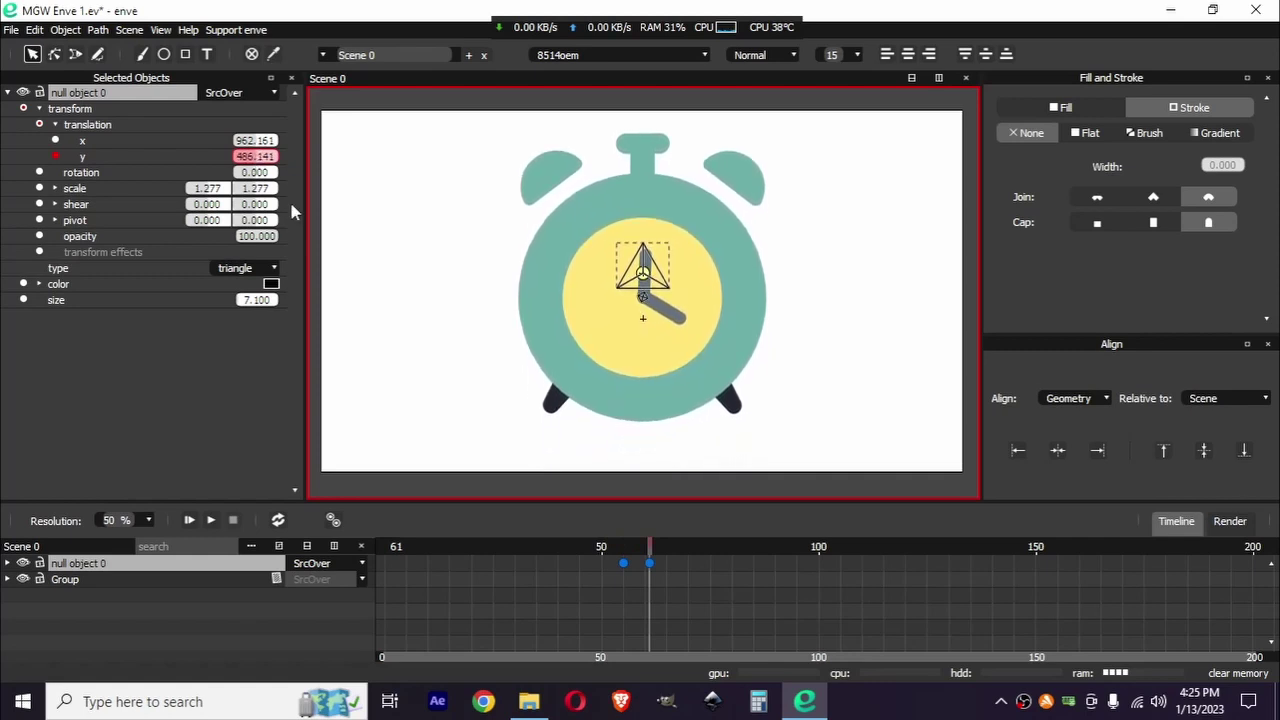
Step: Show the null object's y translation in the graph editor and smooth both keyframes into an eased curve
left_click_drag(621, 546, 622, 575)
left_click(7, 563)
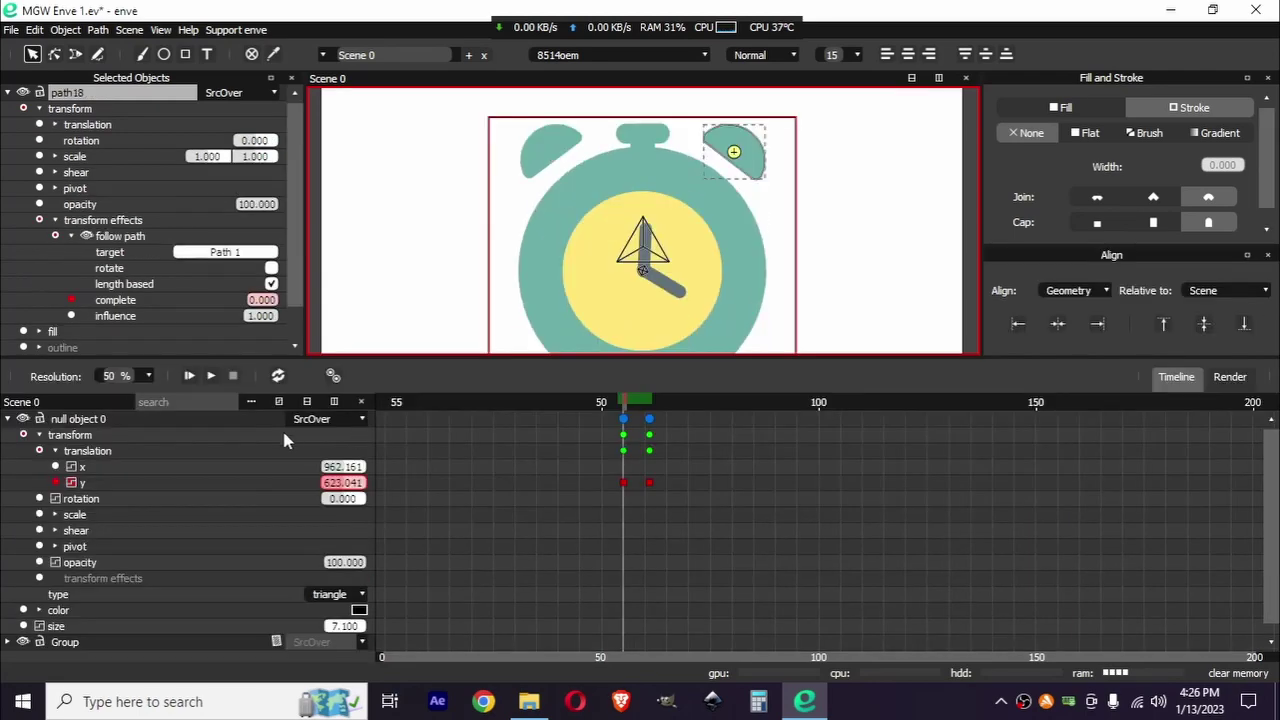
left_click(280, 403)
scroll(621, 513, "down", 5)
left_click_drag(591, 450, 776, 670)
left_click(1083, 632)
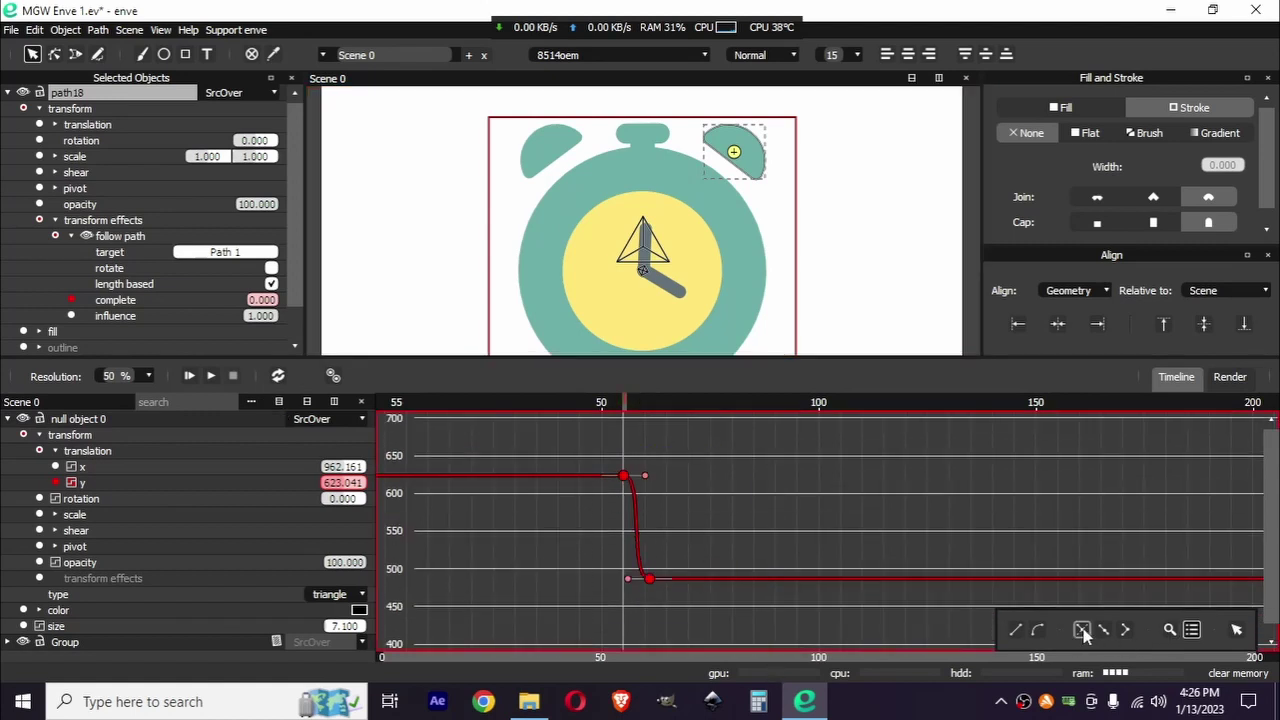
scroll(680, 522, "down", 1)
scroll(662, 514, "down", 1)
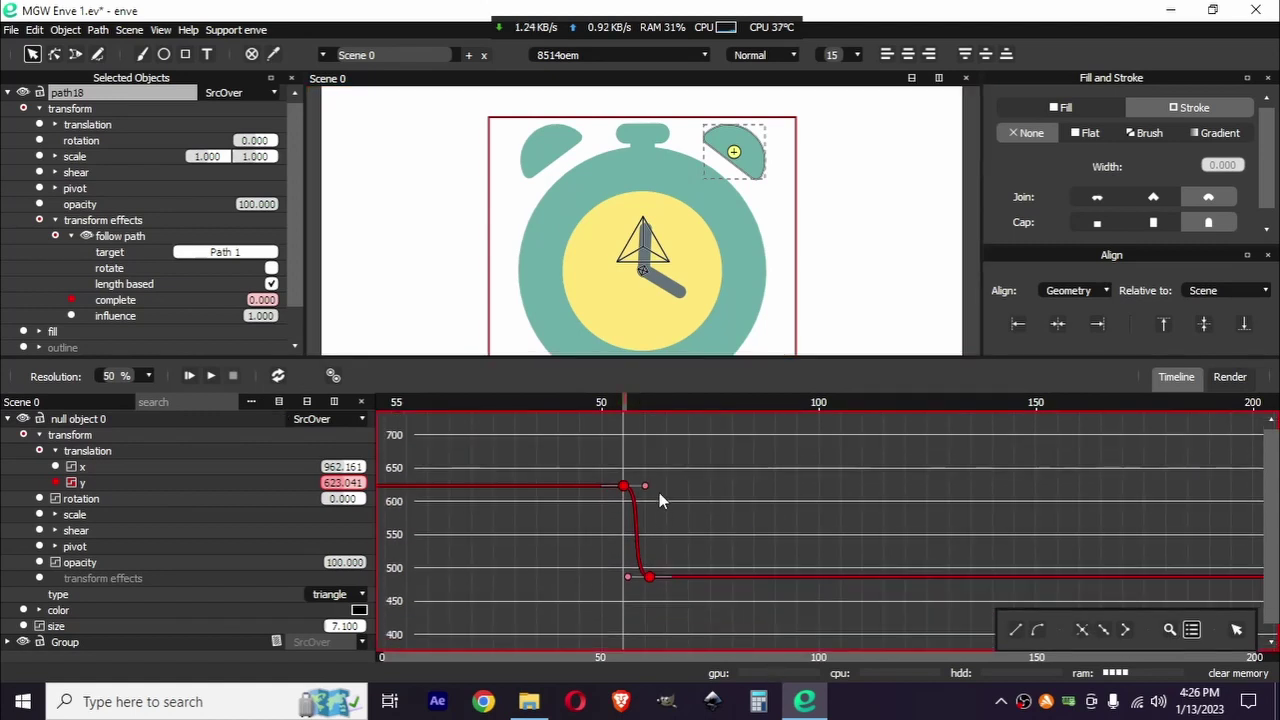
Step: Pull the first y keyframe's outgoing handle upward and move the second keyframe to frame 65
left_click_drag(647, 490, 665, 465)
mouse_move(638, 404)
left_mouse_down()
mouse_move(624, 419)
mouse_move(641, 422)
mouse_move(628, 424)
left_mouse_up()
left_click(682, 570)
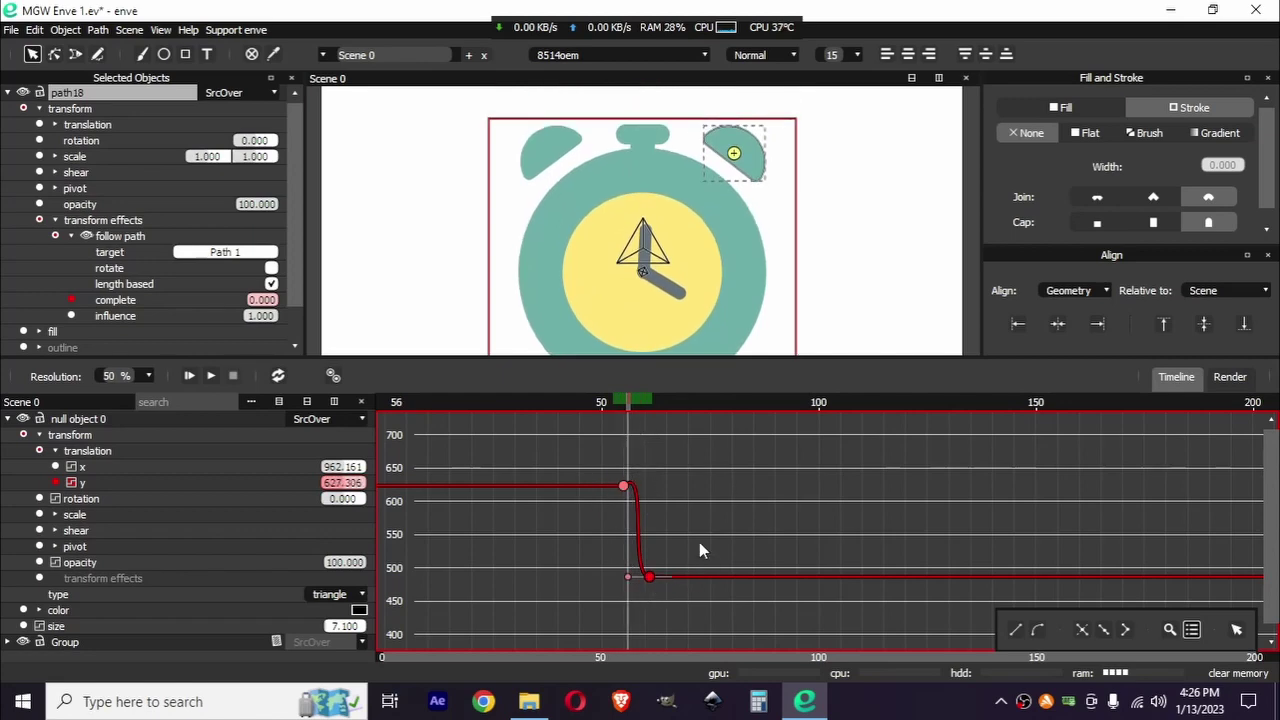
key("g")
left_click_drag(705, 549, 717, 550)
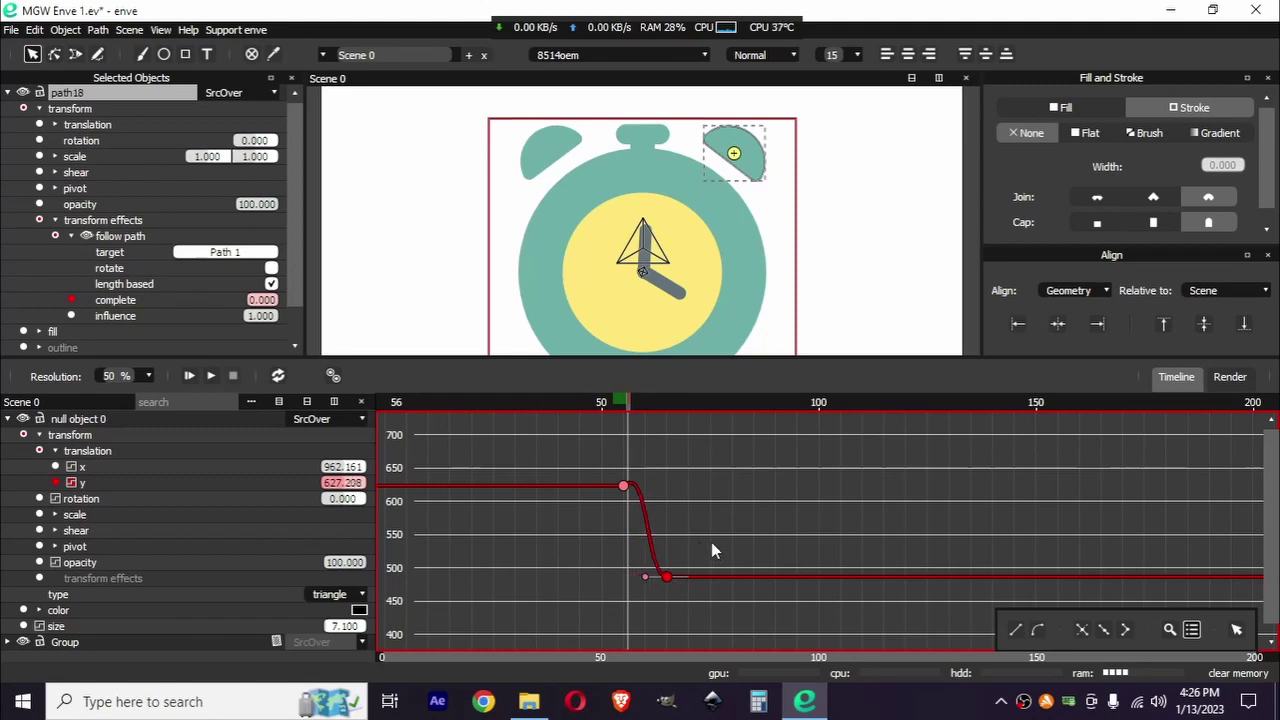
Step: Raise the first y keyframe's handle further for a stronger dip before the jump, and return to the keyframe view
left_click(623, 487)
mouse_move(649, 464)
left_mouse_down()
mouse_move(668, 463)
mouse_move(669, 440)
mouse_move(661, 447)
left_mouse_up()
left_click_drag(628, 405, 624, 513)
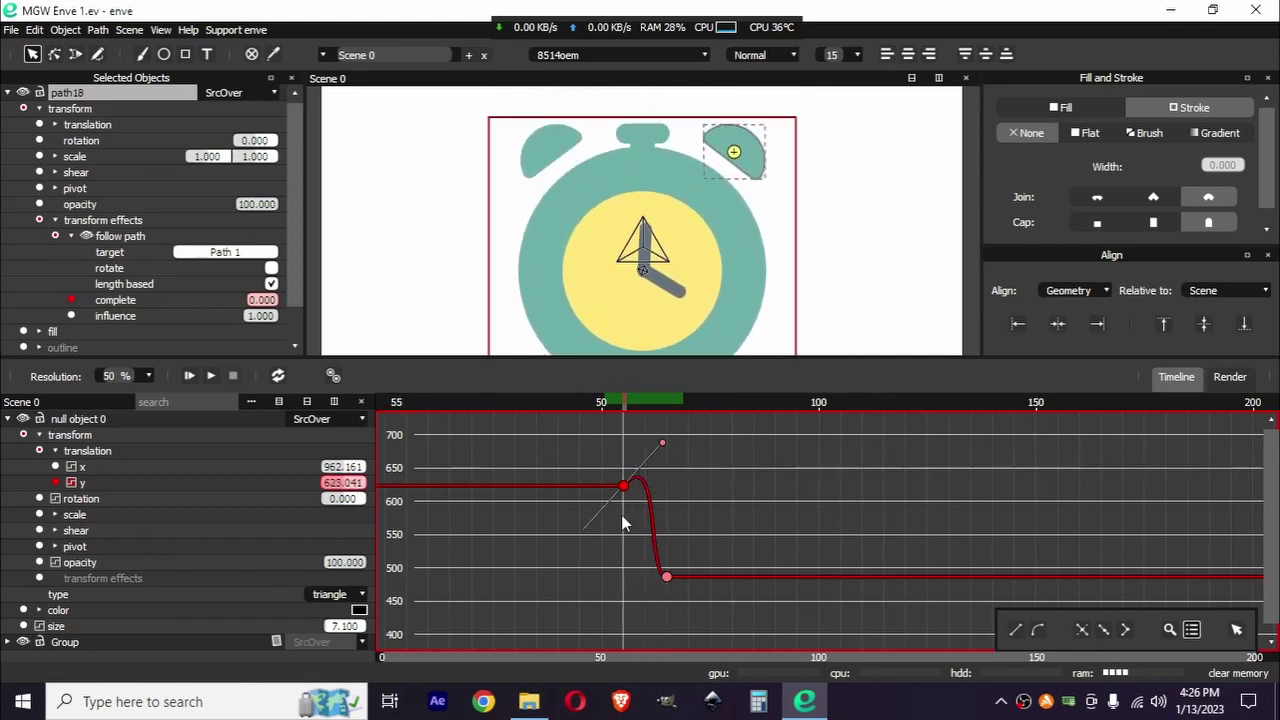
left_click(73, 483)
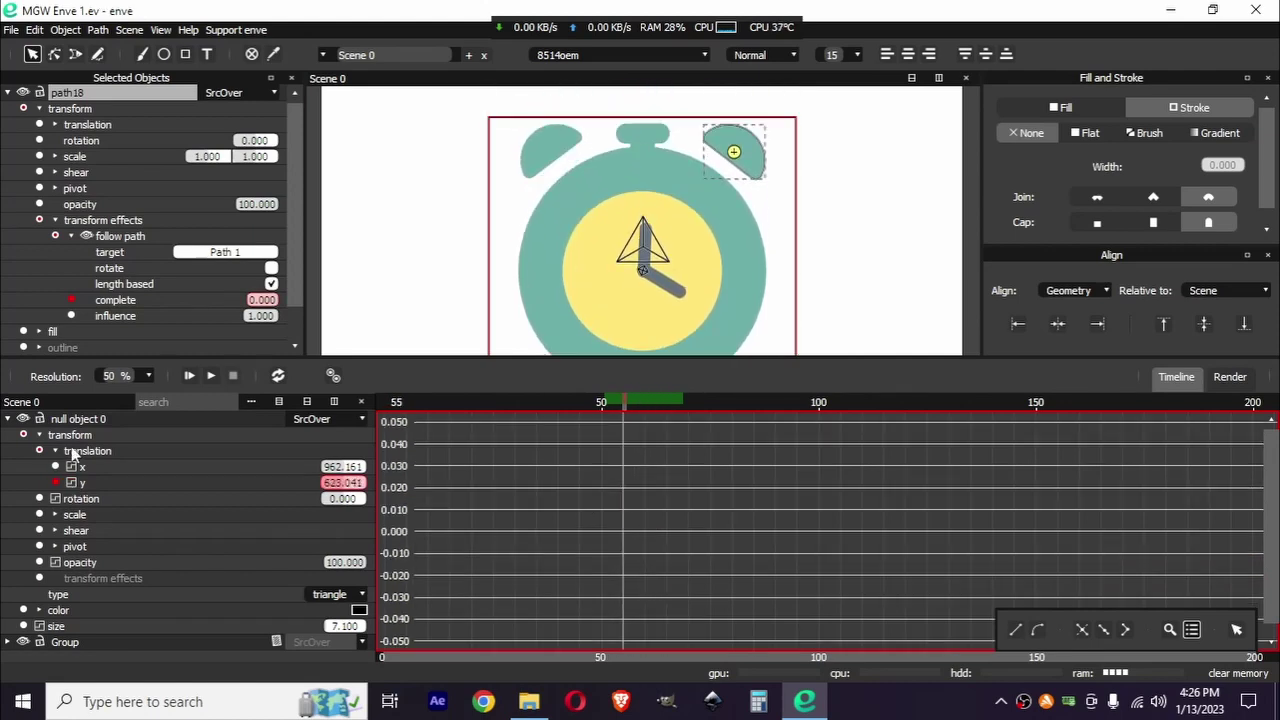
left_click(279, 406)
left_click_drag(584, 362, 584, 507)
Step: Keyframe the null object's rotation at 0 on frame 65, a slight positive tilt on frame 73 and -4.4 on frame 79
left_click_drag(628, 543, 669, 545)
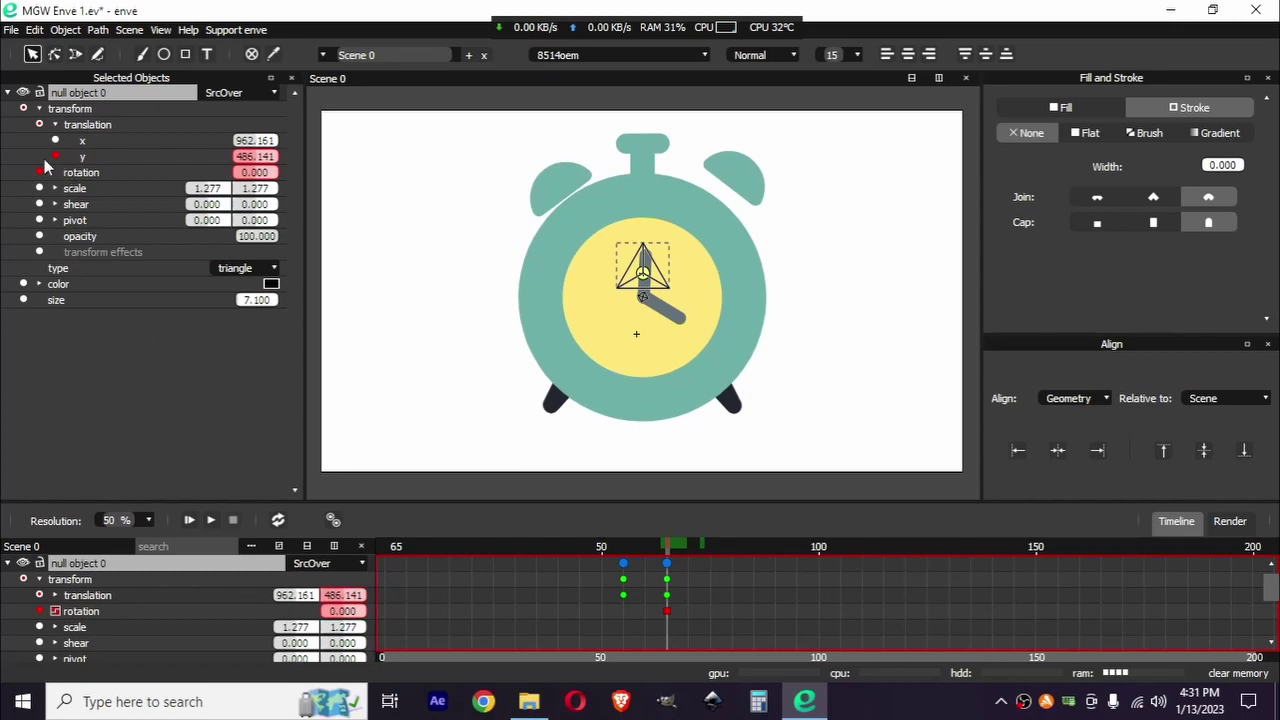
left_click_drag(675, 546, 702, 560)
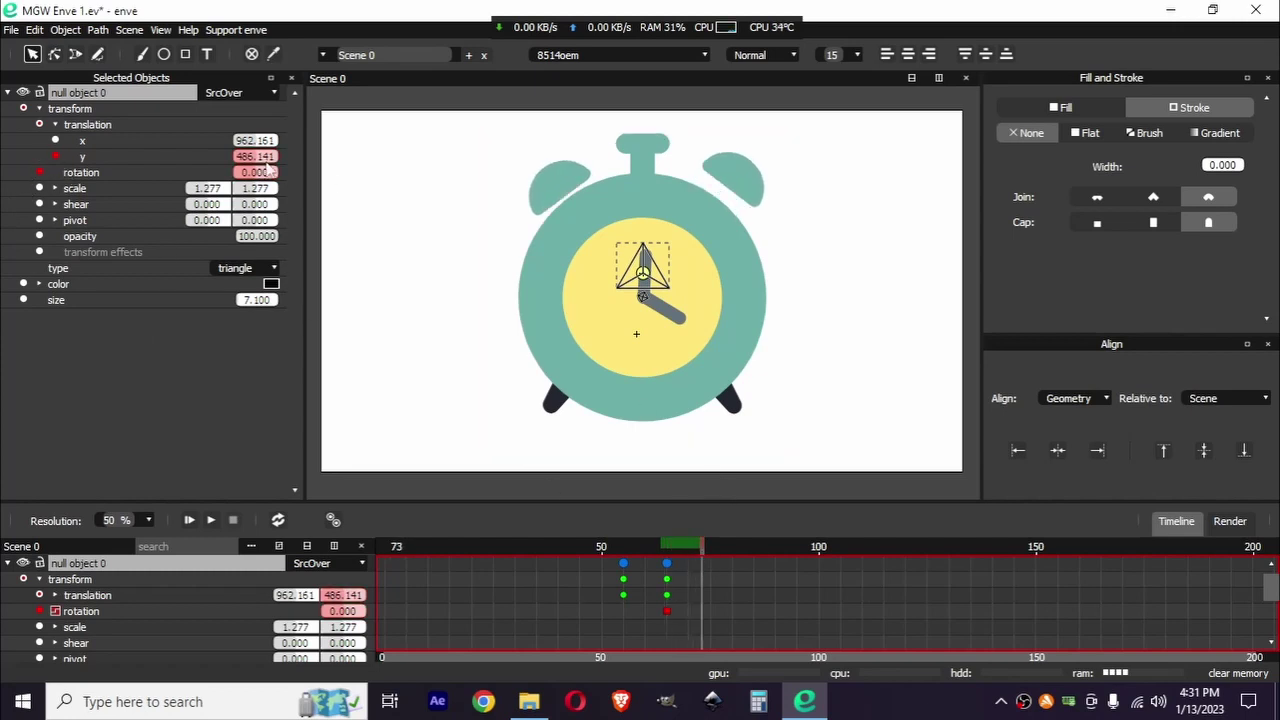
left_click_drag(250, 173, 283, 173)
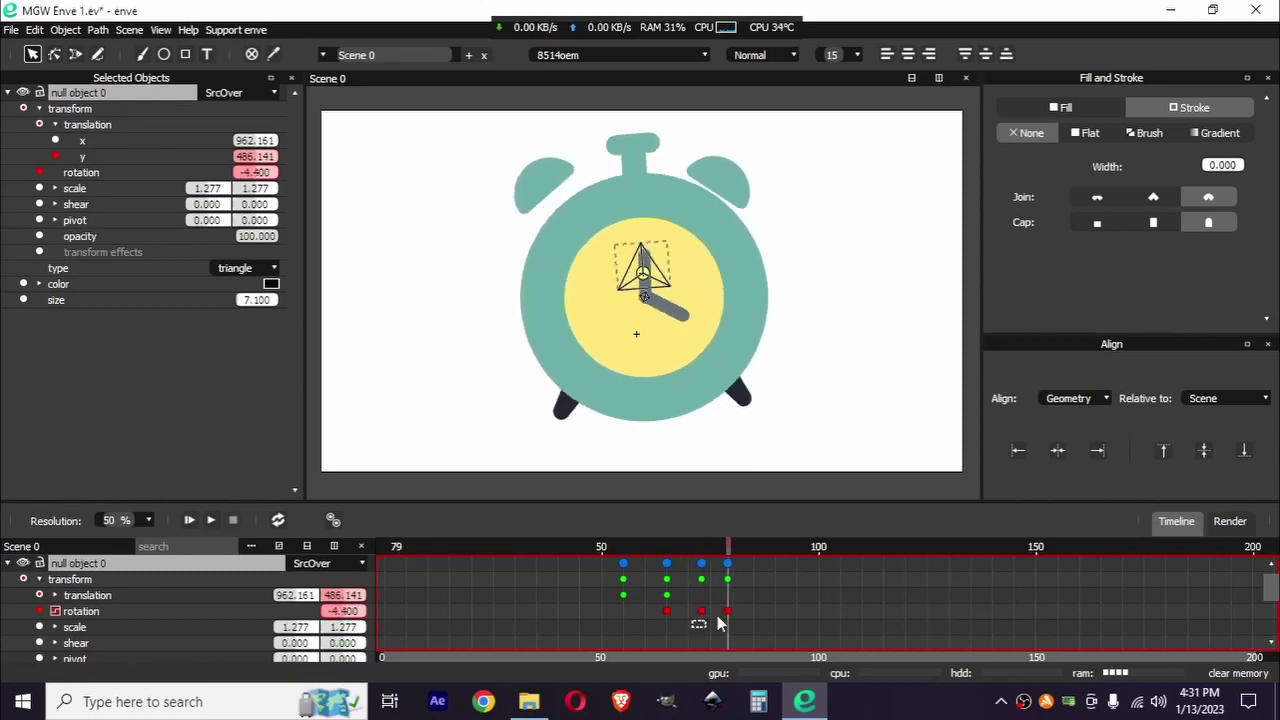
Step: Smooth the null object's rotation keyframes into a curve in the graph editor and return to the keyframe view
left_click_drag(714, 621, 737, 621)
left_click(307, 547)
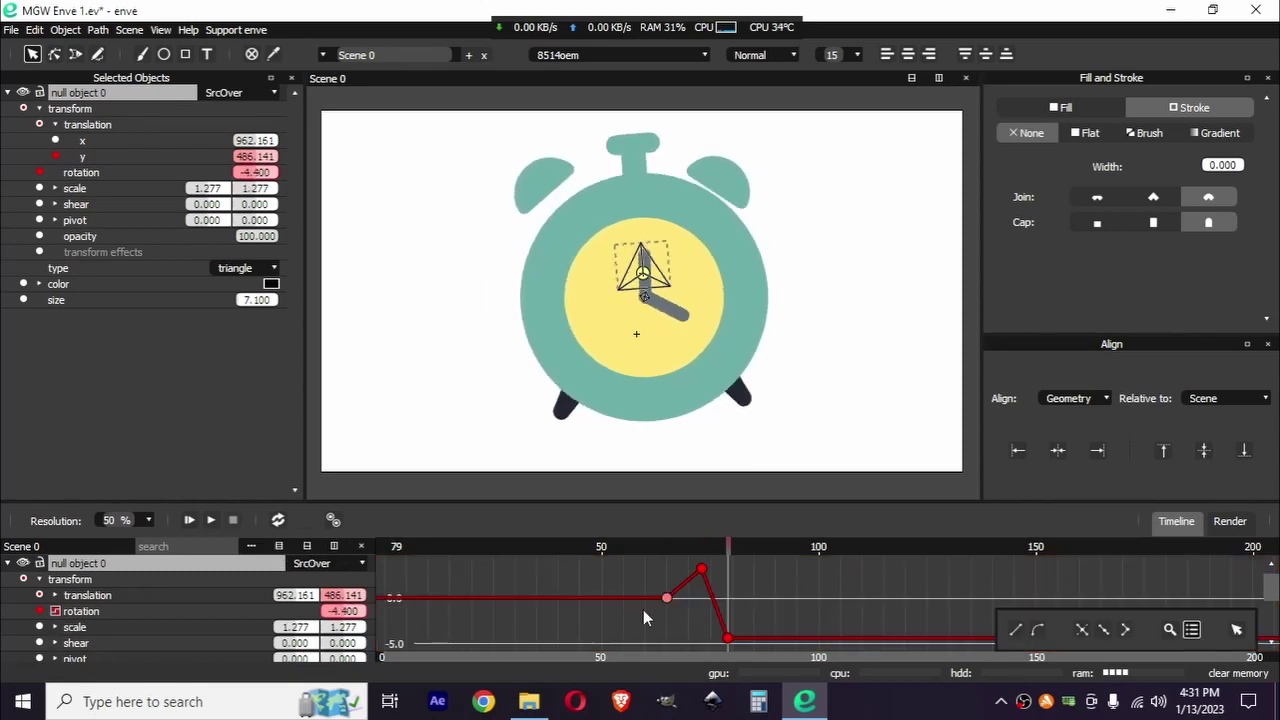
scroll(638, 590, "down", 4)
left_click_drag(639, 562, 775, 648)
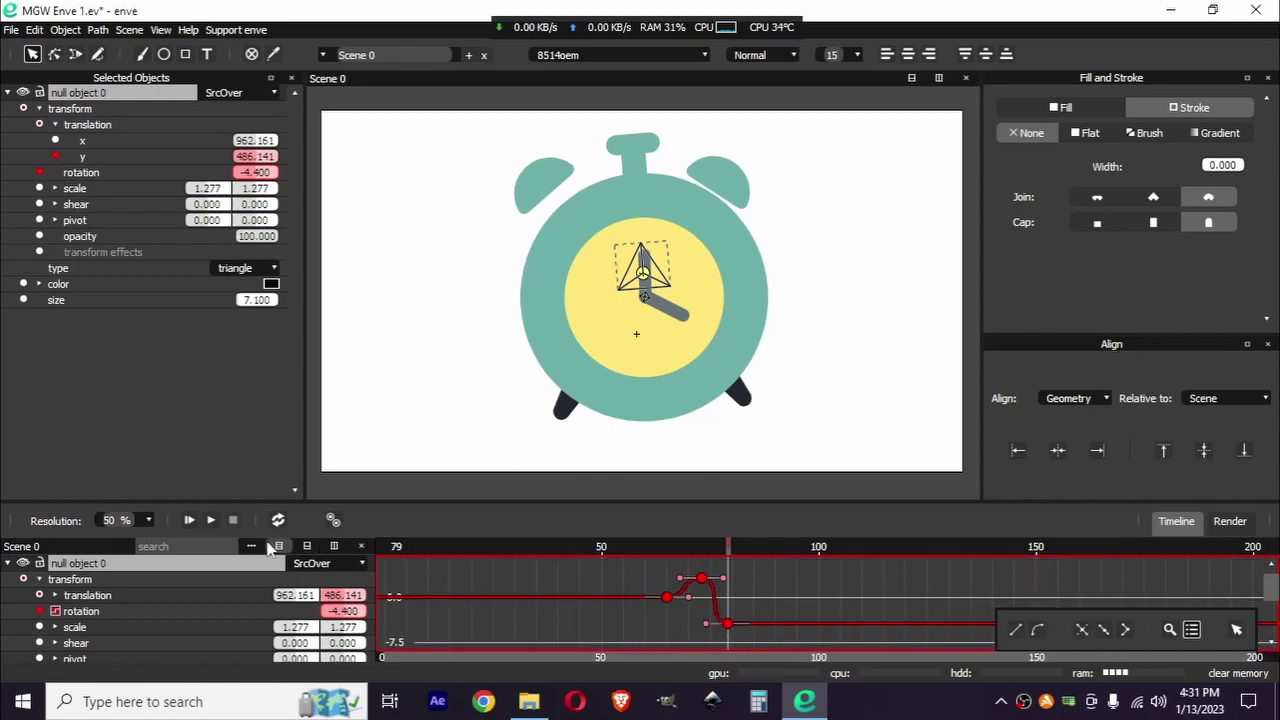
left_click(307, 547)
Step: Copy the null object's rotation keyframes from frames 73 and 79 and paste the pair repeatedly through about frame 137
left_click(597, 598)
left_click_drag(696, 626, 755, 600)
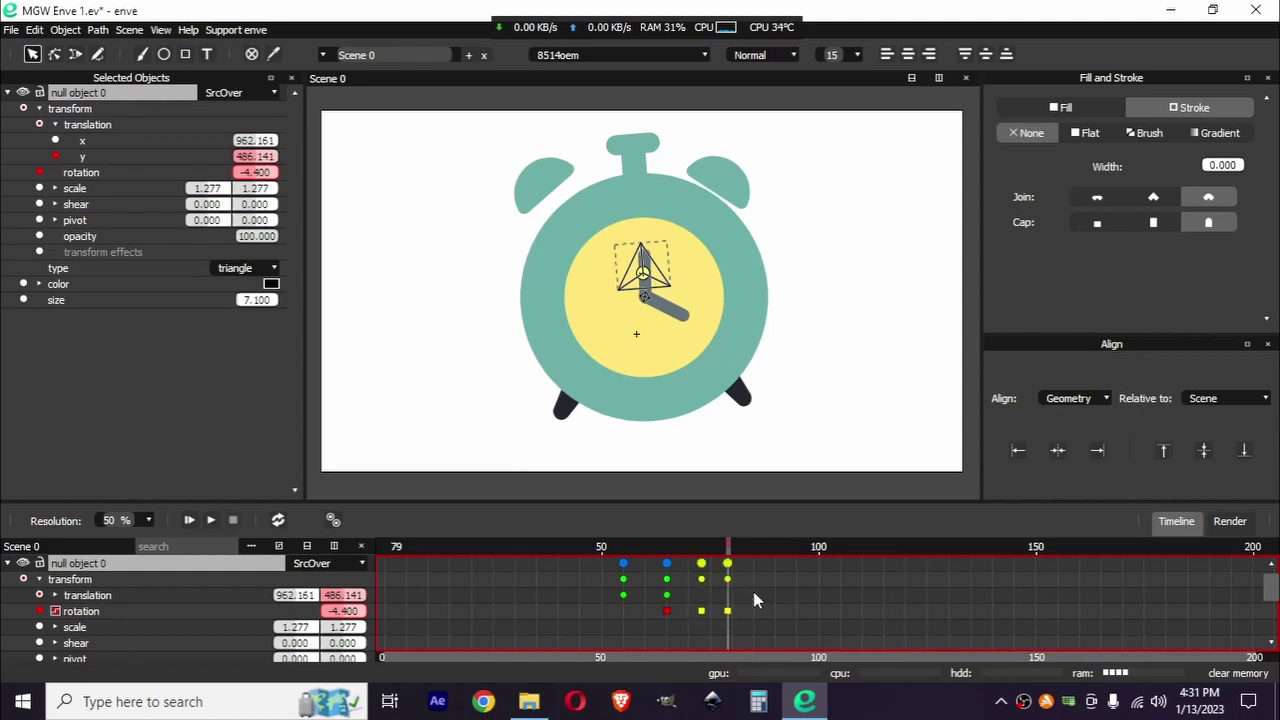
left_click_drag(733, 551, 855, 558)
key("ctrl+v")
key("ctrl+v")
key("ctrl+v")
left_click_drag(855, 549, 956, 560)
key("ctrl+v")
left_click(1022, 594)
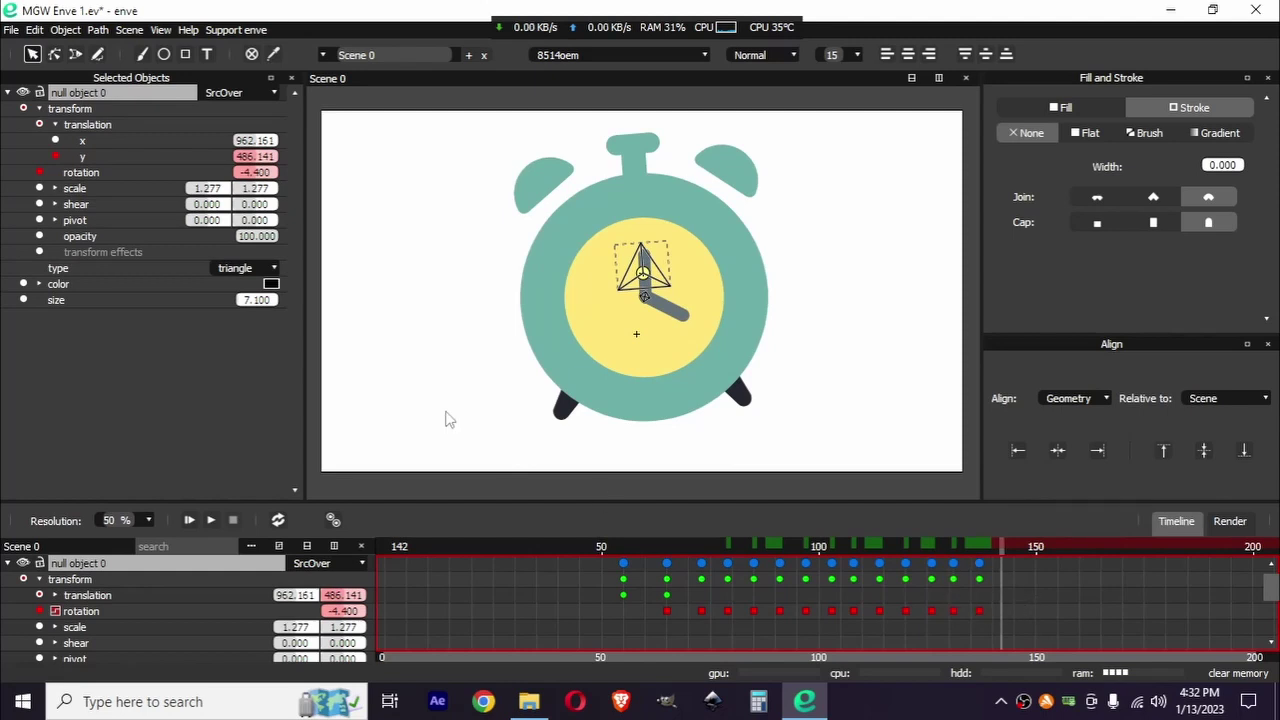
Step: Set the null object's rotation to 0 at frame 142 to straighten the clock
left_click(260, 172)
type("0")
key("Return")
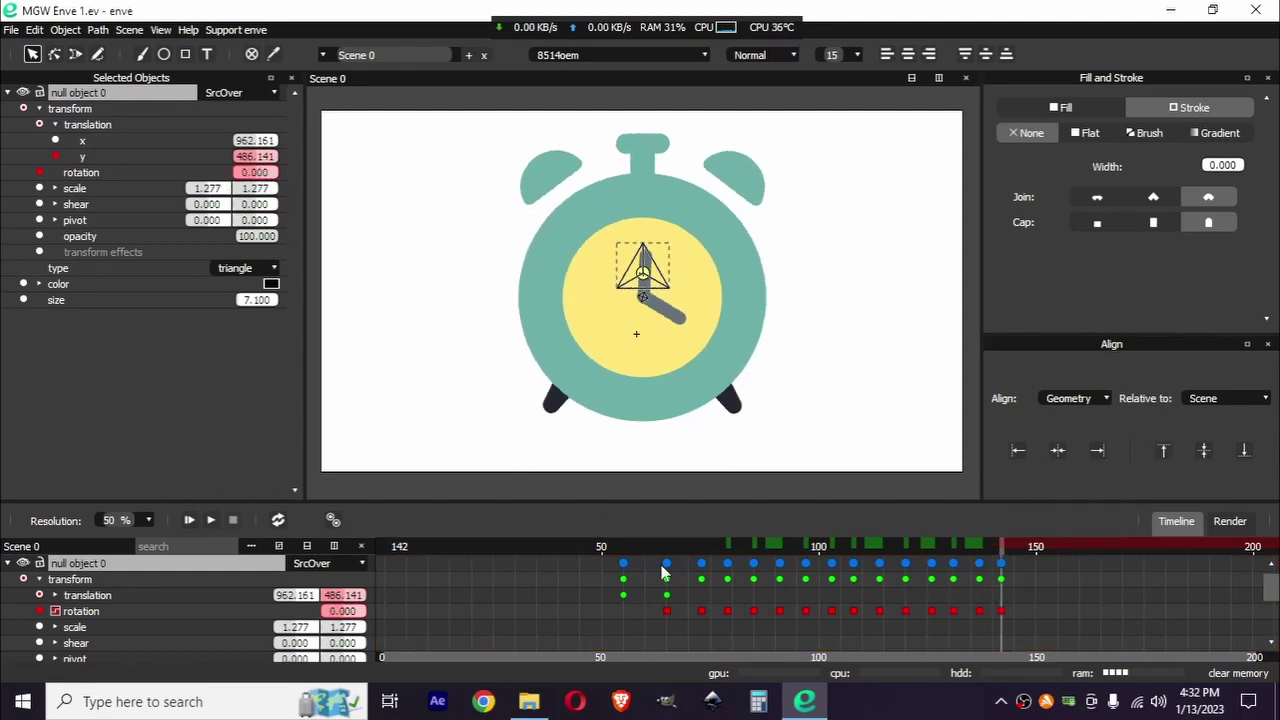
Step: Add a keyframe for the null object's y translation at frame 137 to hold its raised position
left_click(623, 564)
left_click(981, 549)
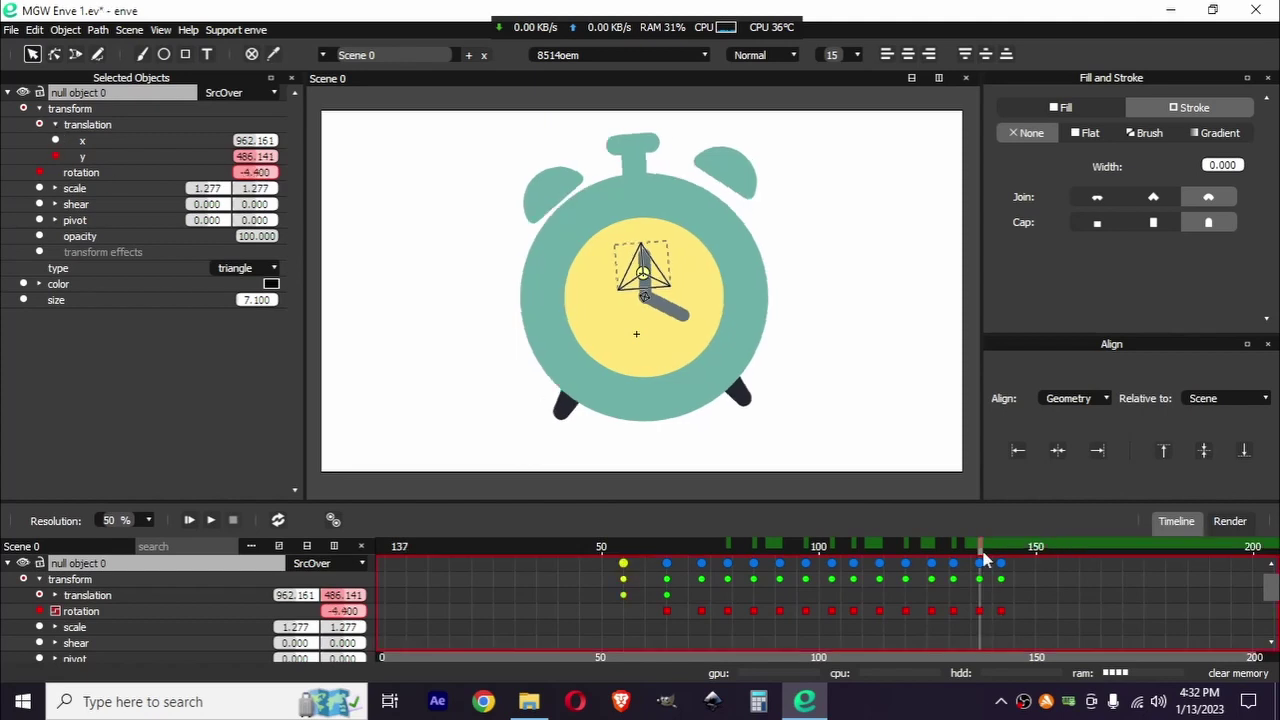
right_click(110, 158)
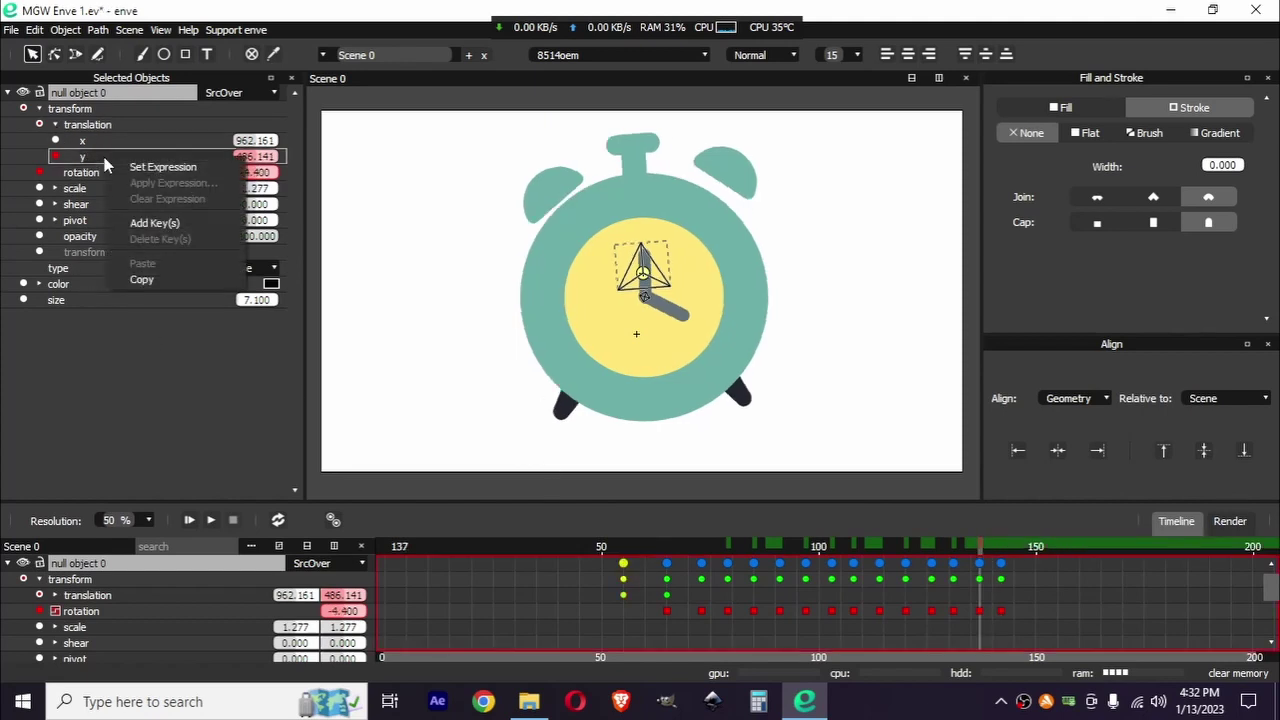
left_click(142, 222)
Step: Copy the null object's first translation keyframe at frame 55 and paste it at frame 150 to lower the clock
left_click_drag(985, 550, 1037, 592)
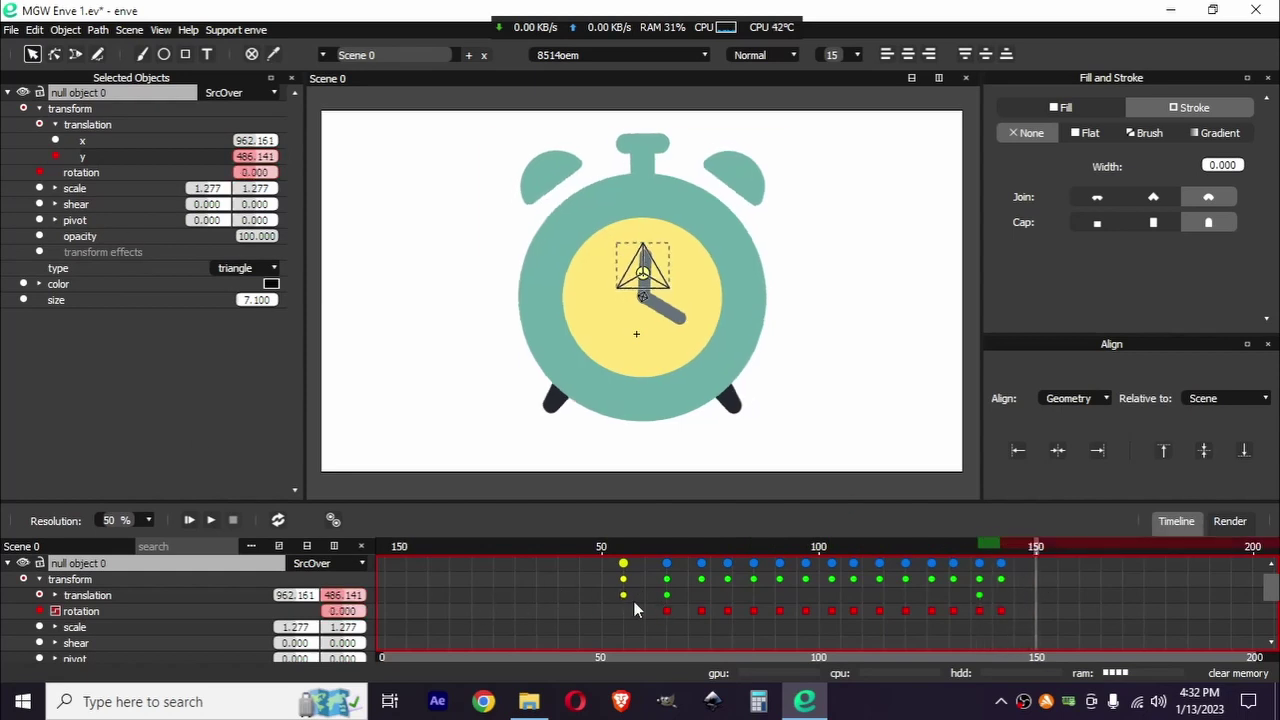
left_click_drag(624, 564, 1036, 617)
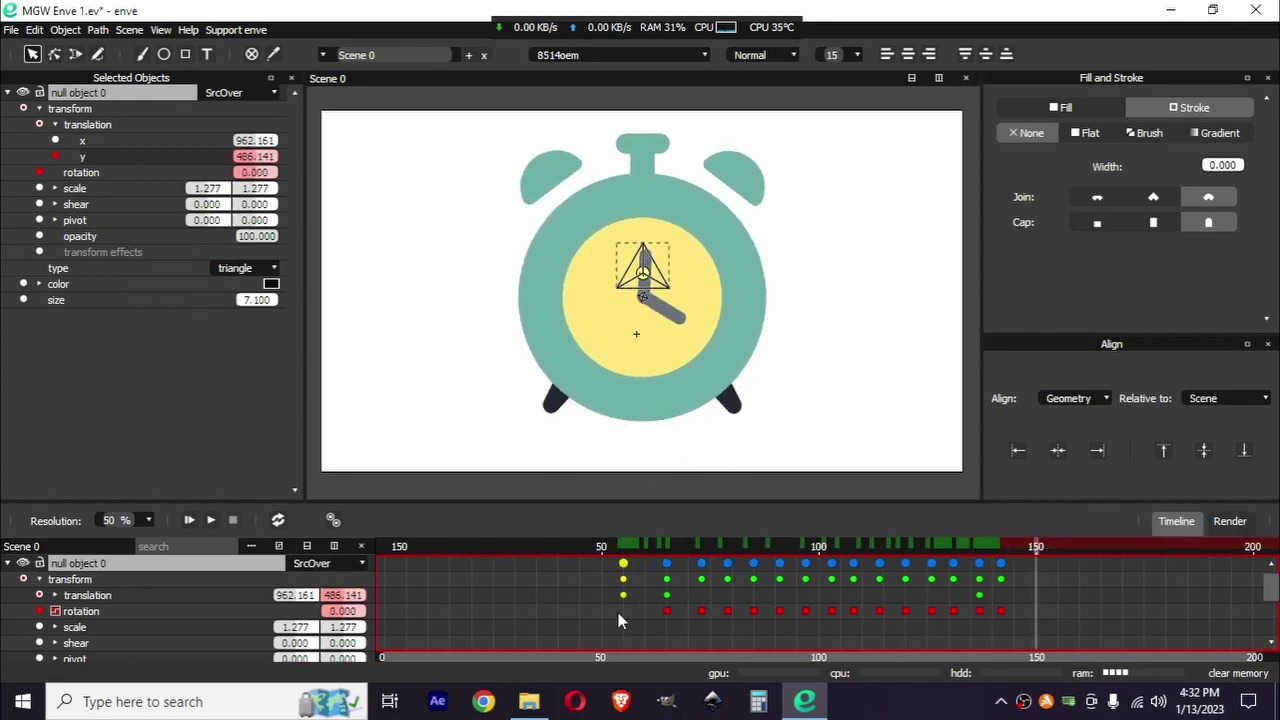
key("ctrl+v")
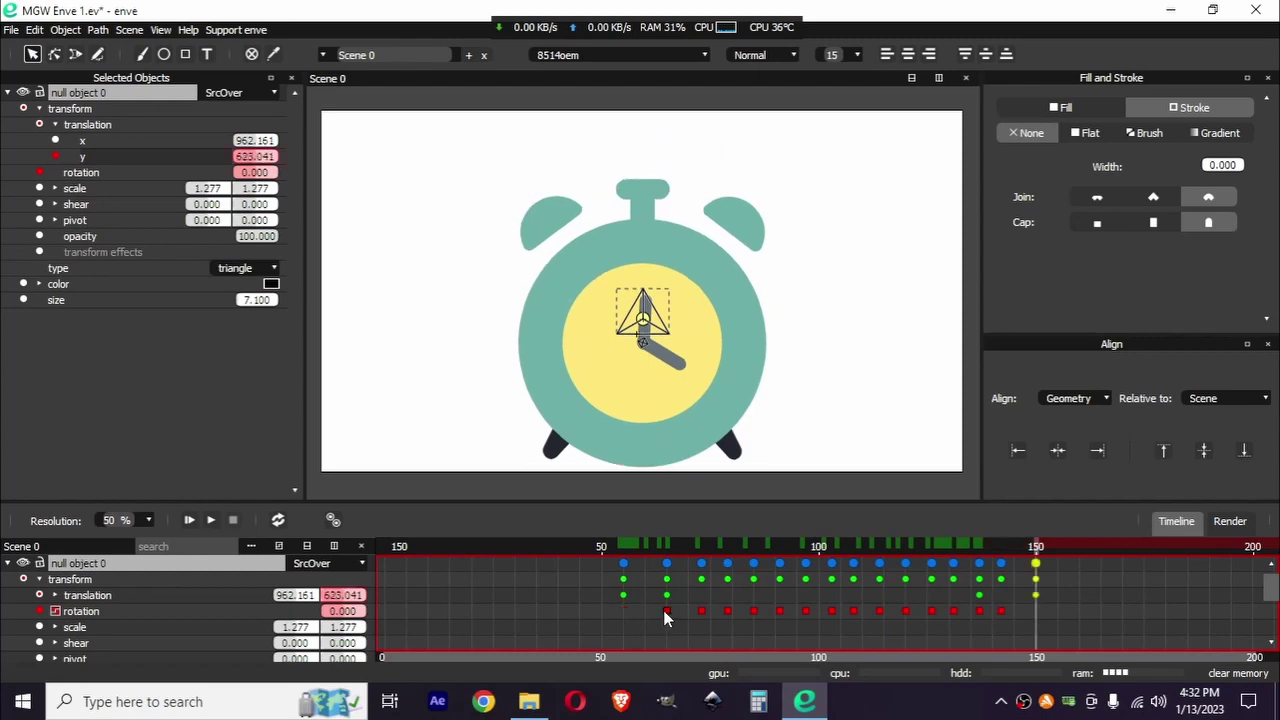
Step: Play the animation from frame 0 through the clock's landing, then stop playback
left_click(398, 551)
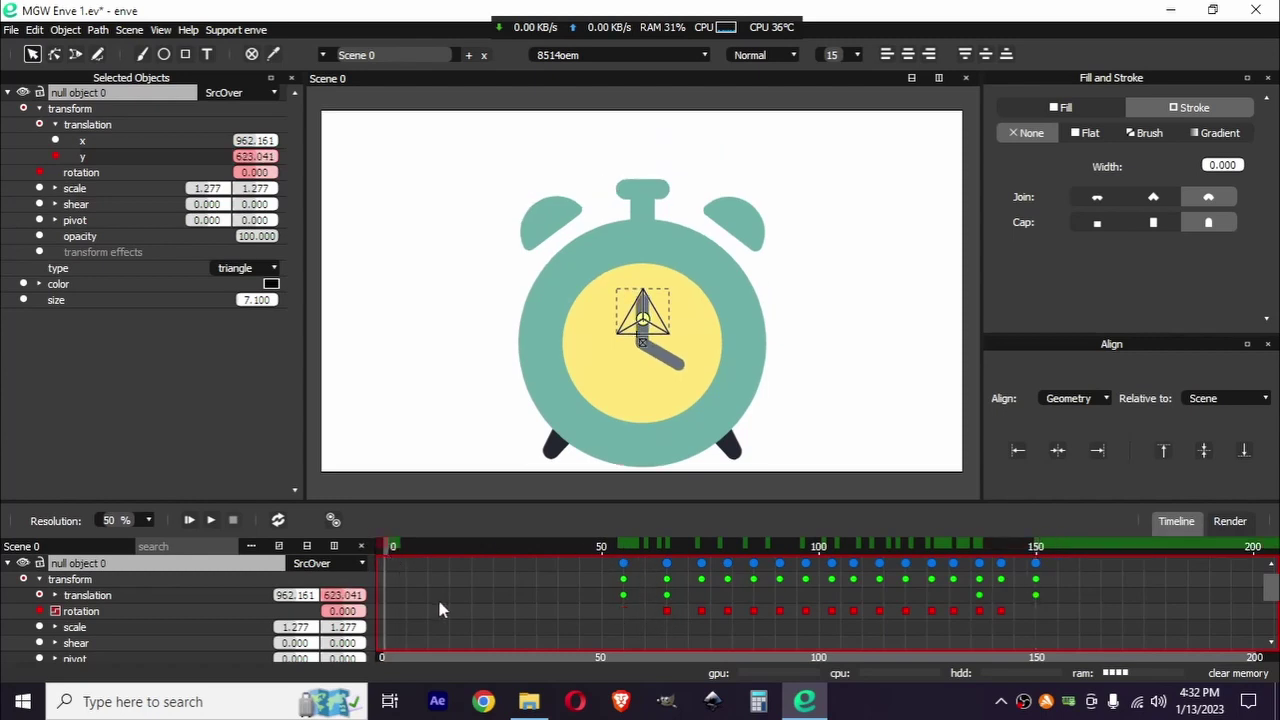
key("space")
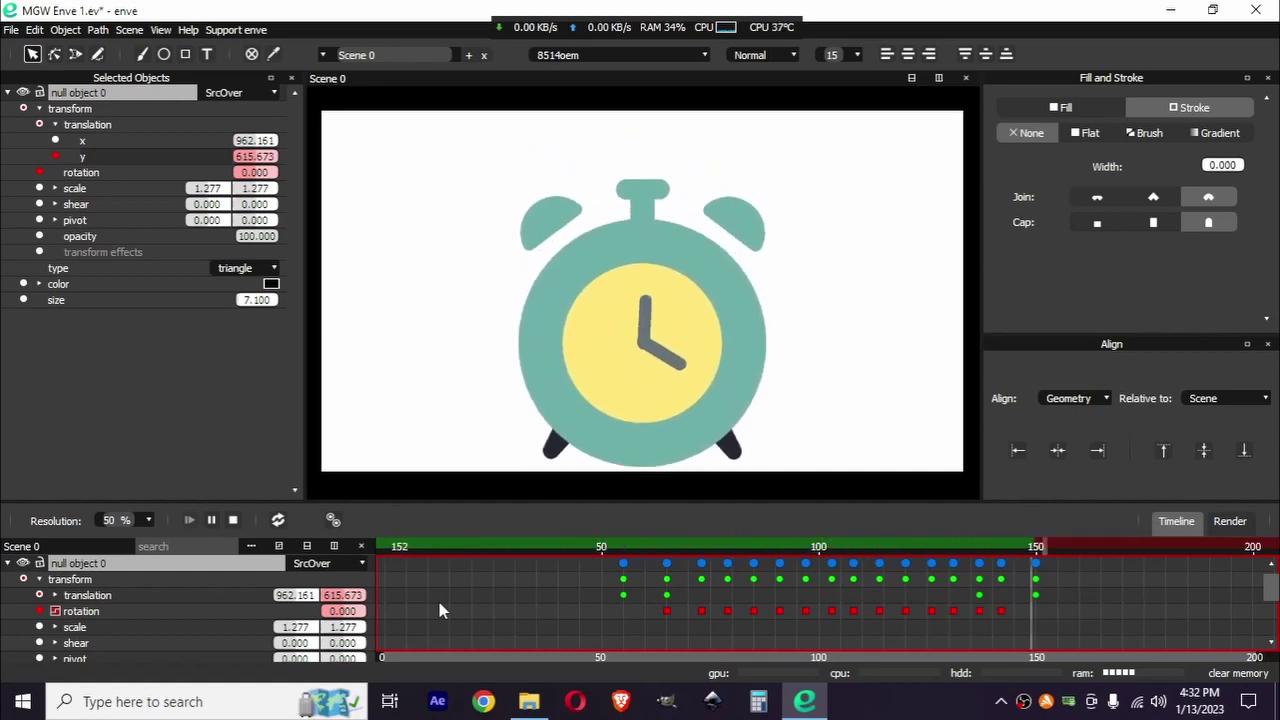
key("Escape")
Step: Smooth the null object's y translation curve between frames 137 and 150 in the graph editor, level the frame 150 handle, and return to the keyframe view
left_click(55, 596)
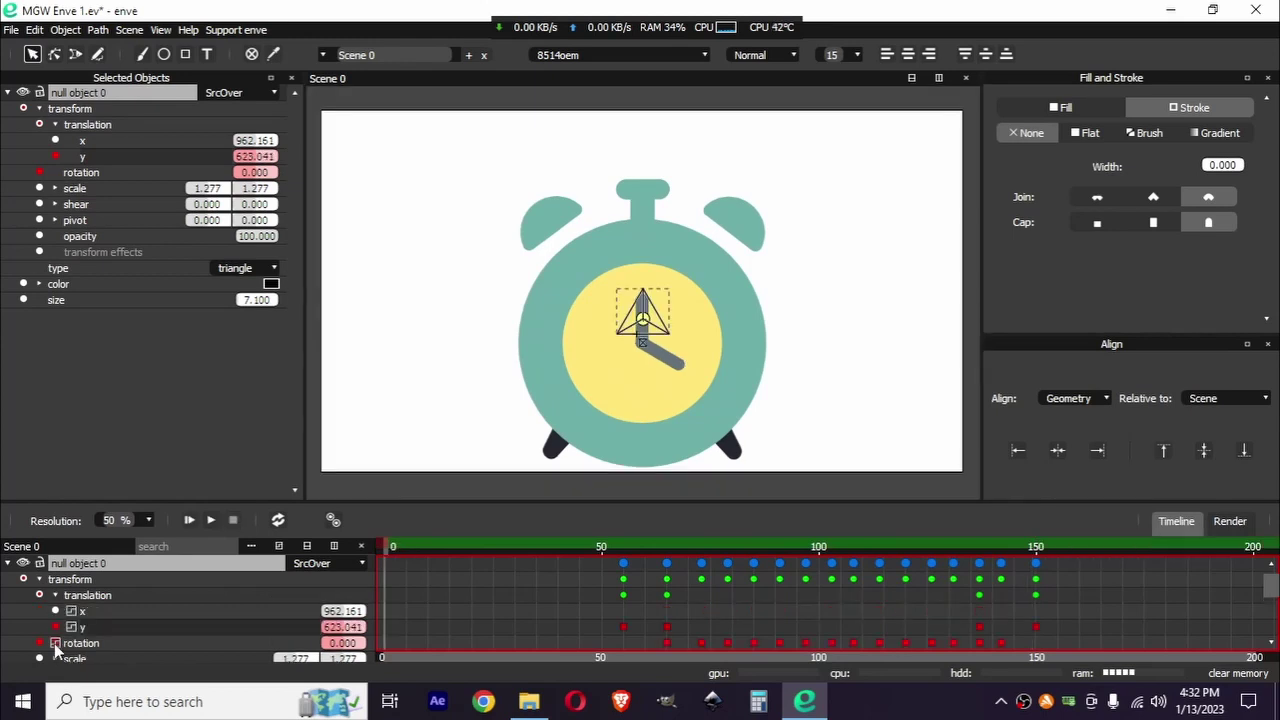
left_click(306, 546)
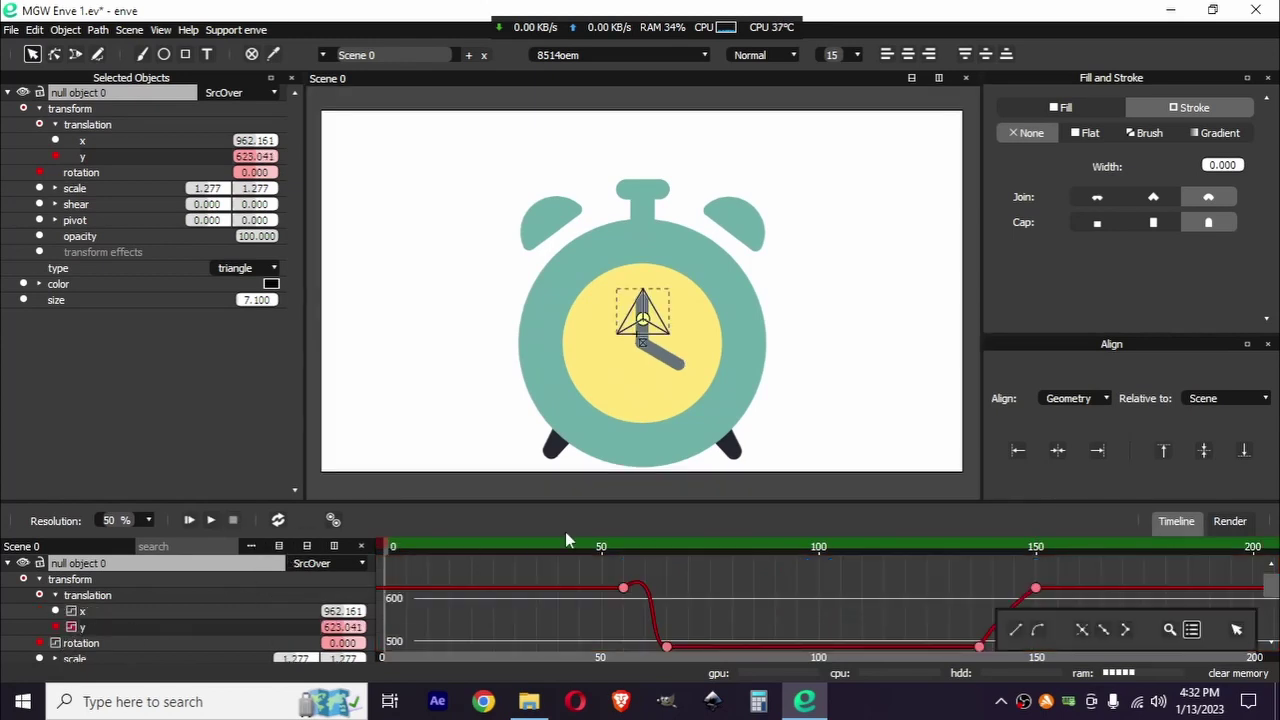
left_click_drag(594, 505, 600, 427)
left_click_drag(1078, 509, 940, 628)
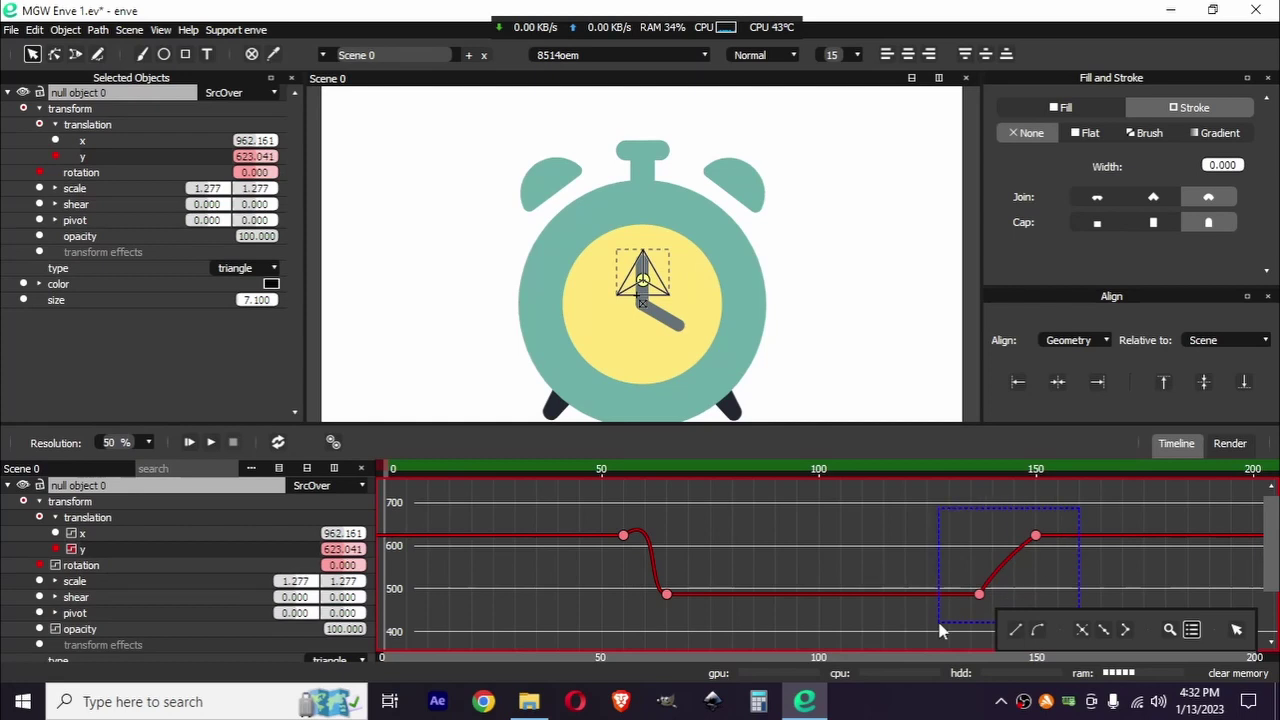
left_click(1081, 629)
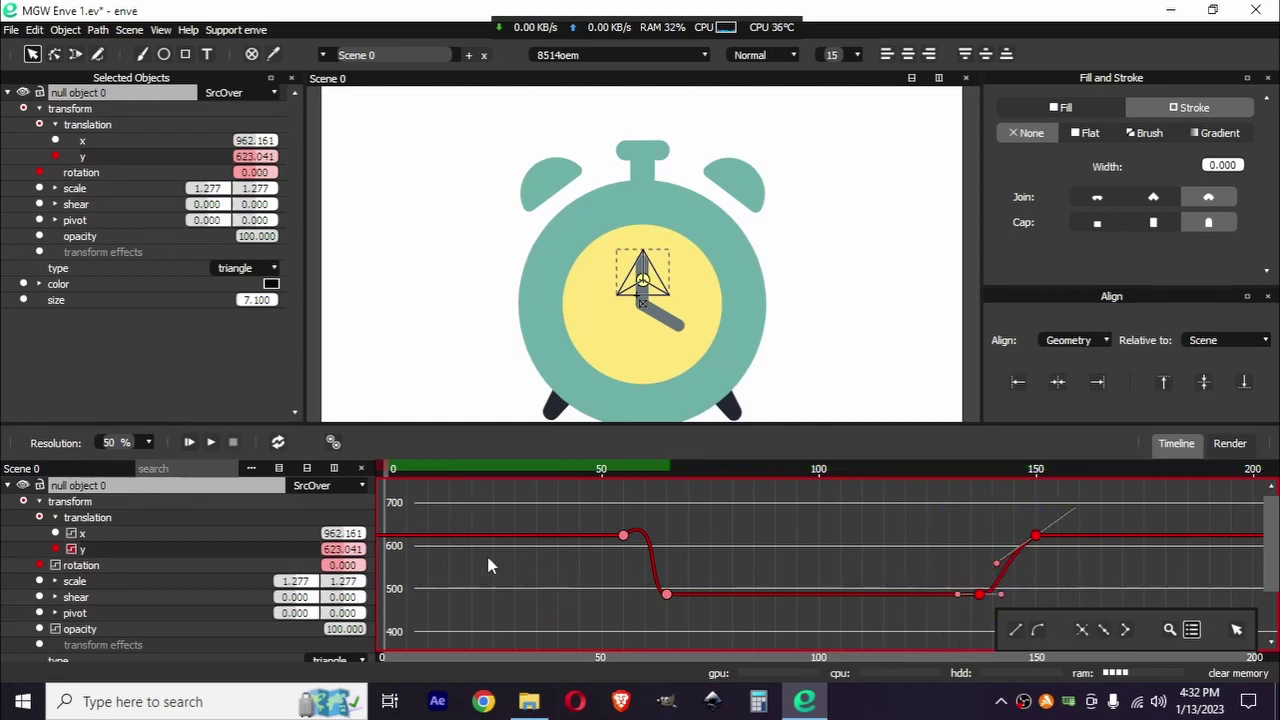
left_click_drag(997, 563, 1001, 538)
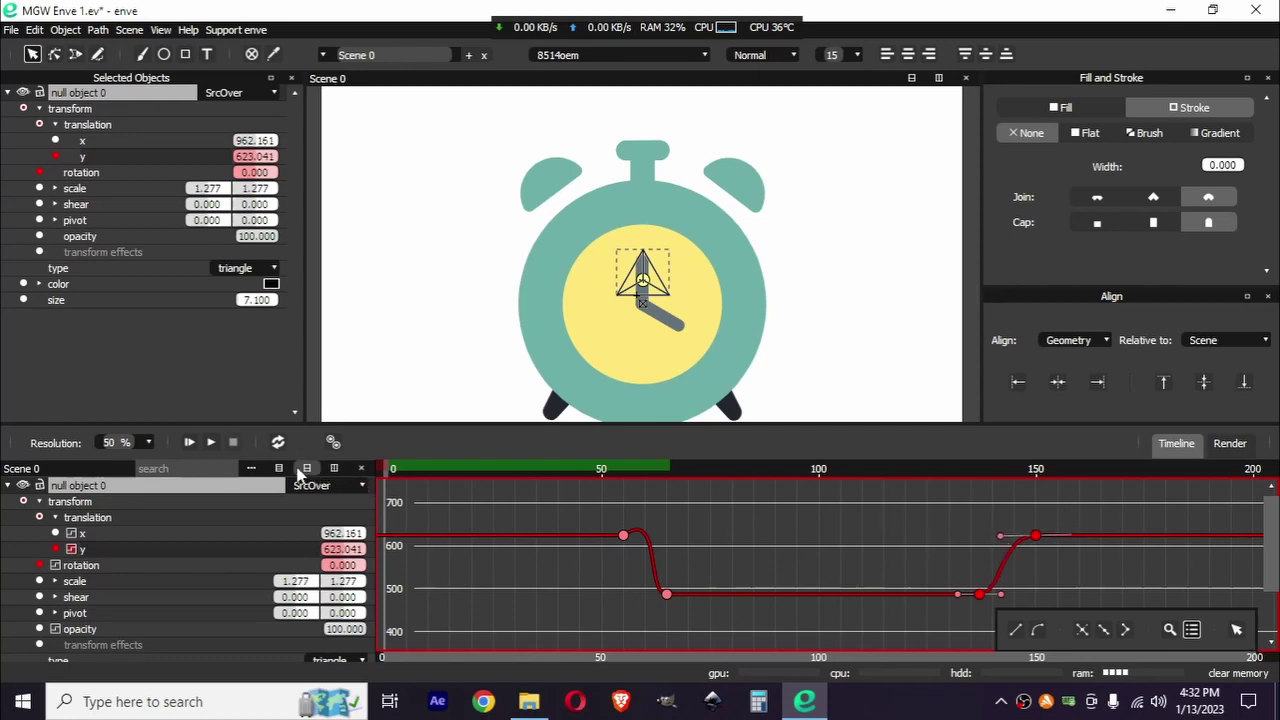
left_click(307, 468)
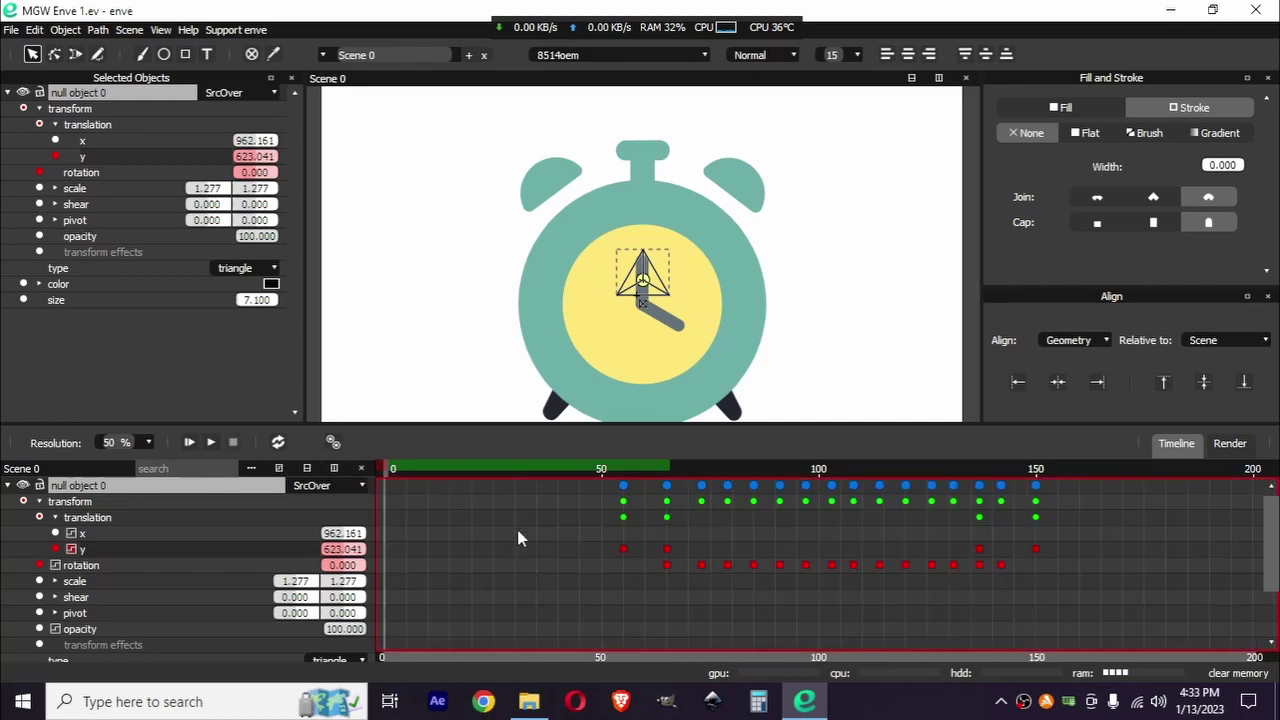
Step: Restore the full canvas view and play the animation to check the smoothed landing
left_click_drag(580, 424, 605, 555)
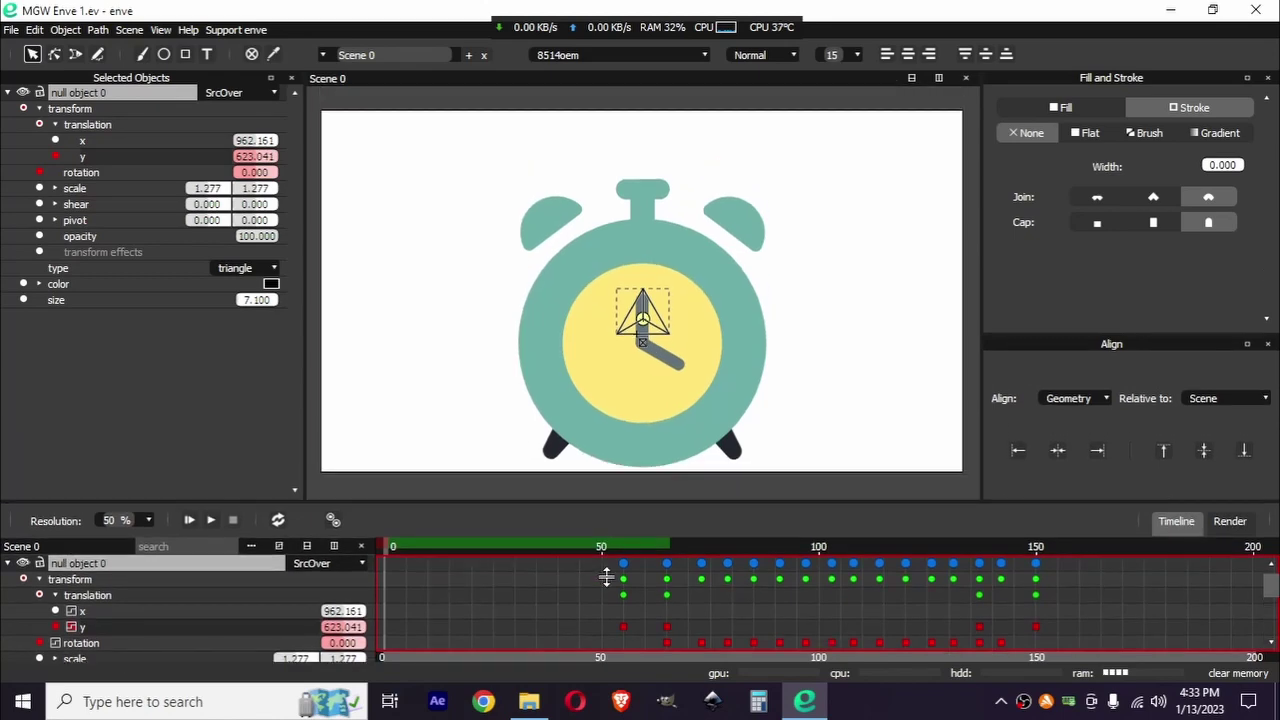
key("space")
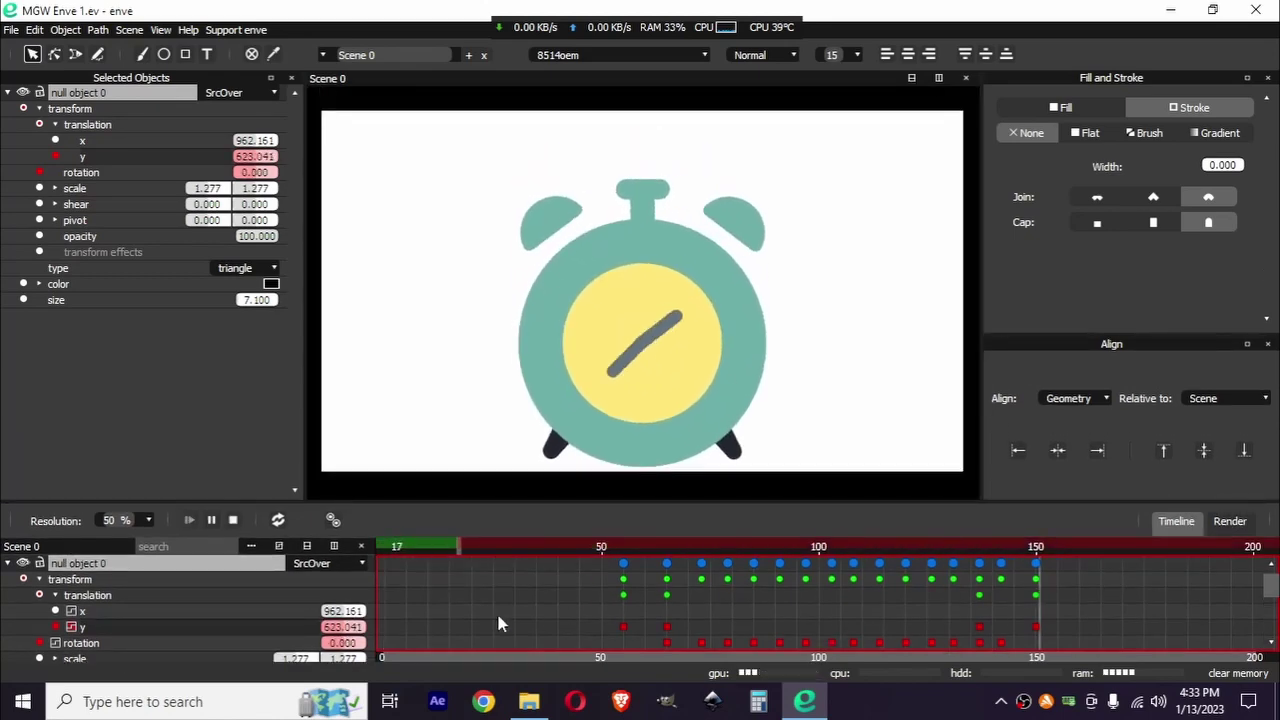
key("space")
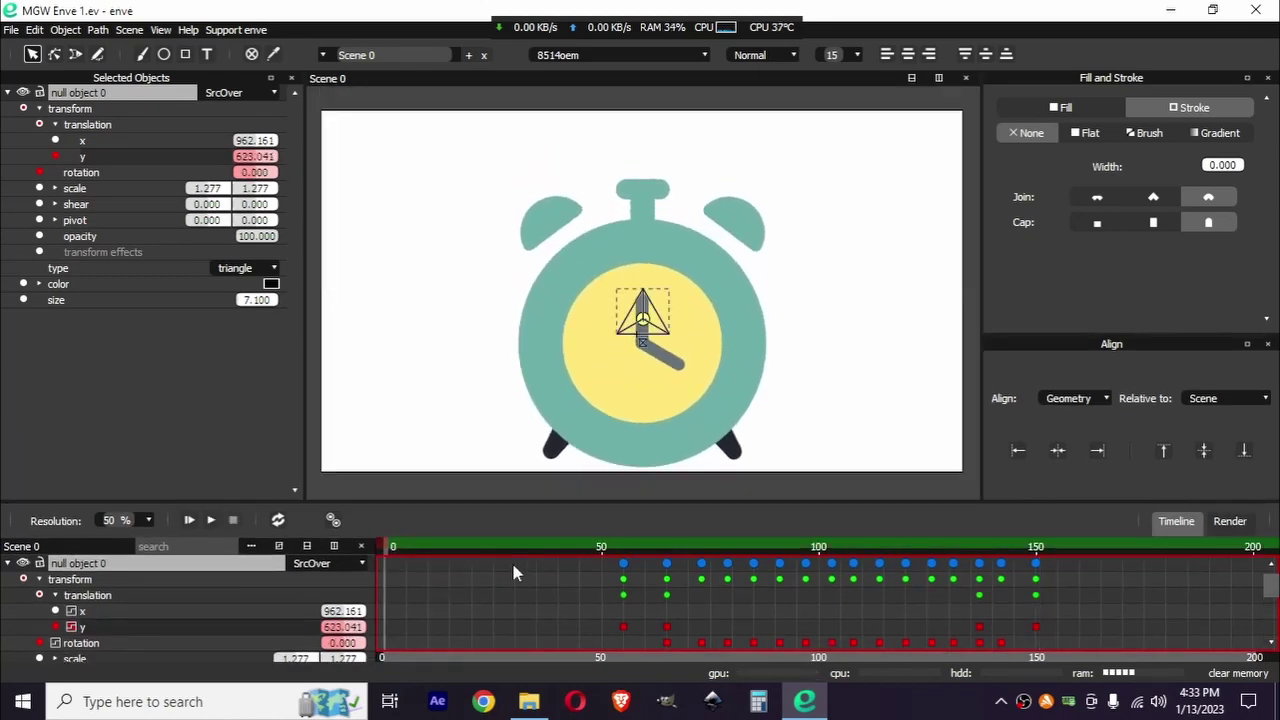